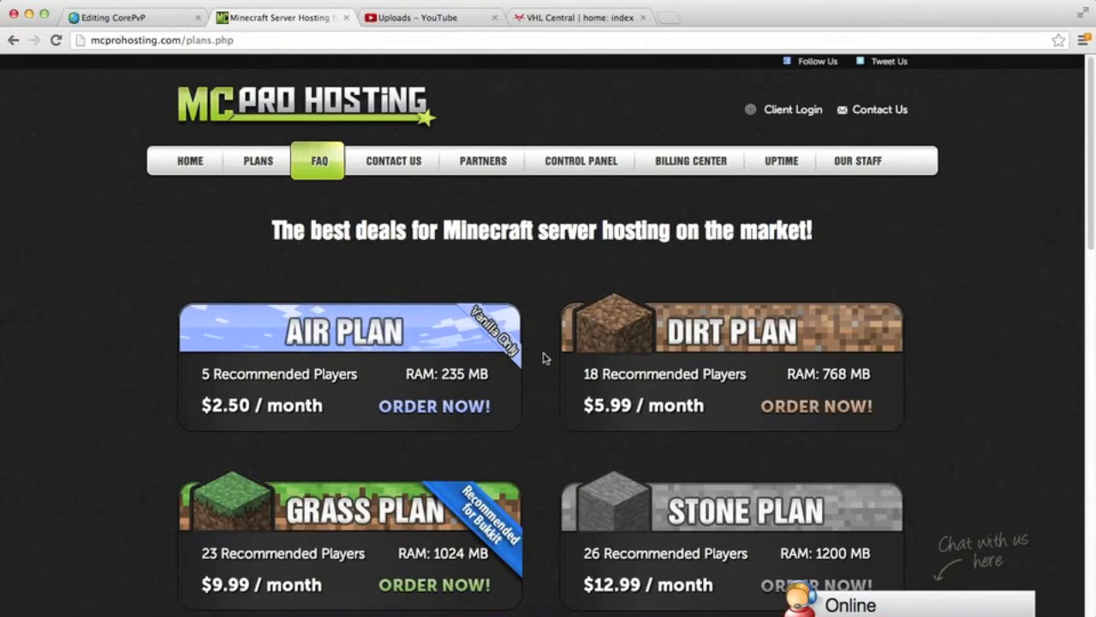
Step: Visit the MCProHosting home page and look through the hosting plans and their prices
click(209, 107)
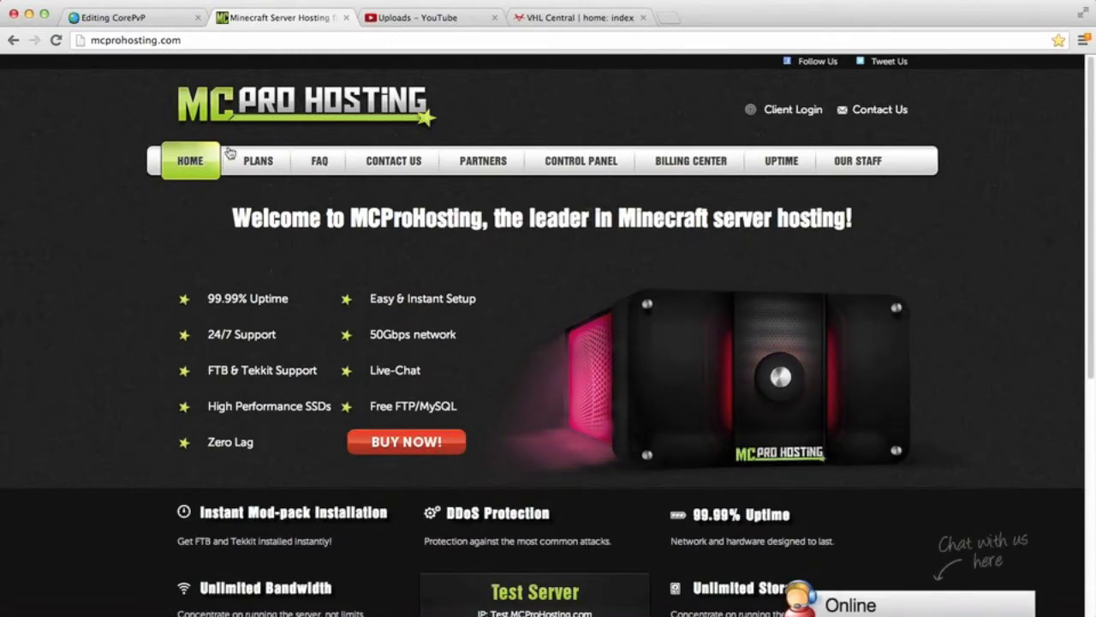
click(266, 165)
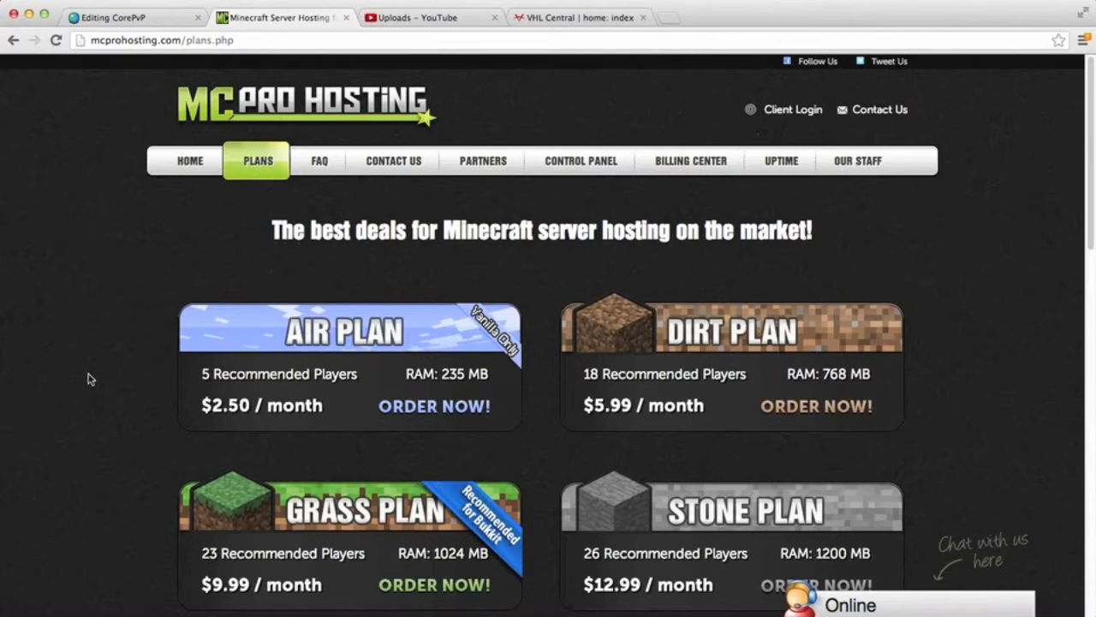
scroll(89, 379, down, 3)
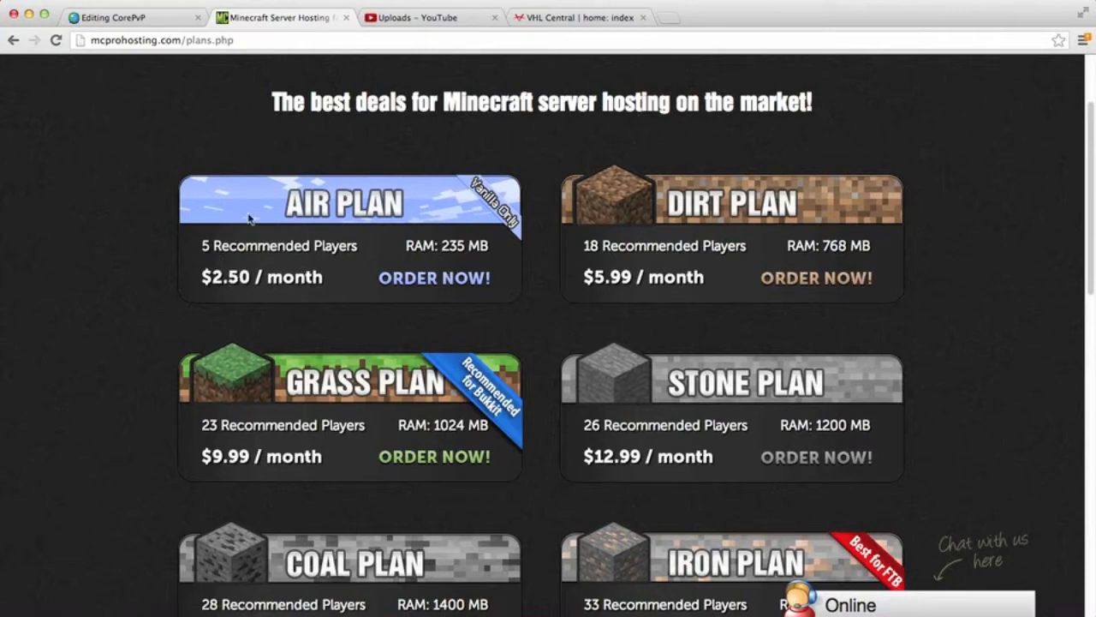
scroll(122, 283, down, 3)
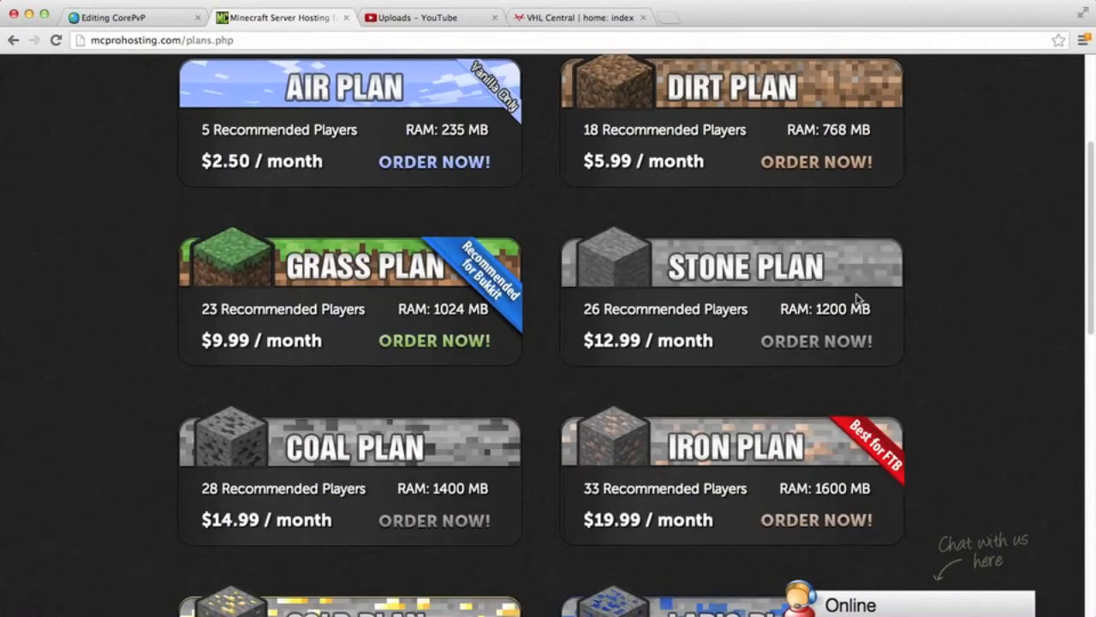
scroll(141, 233, up, 6)
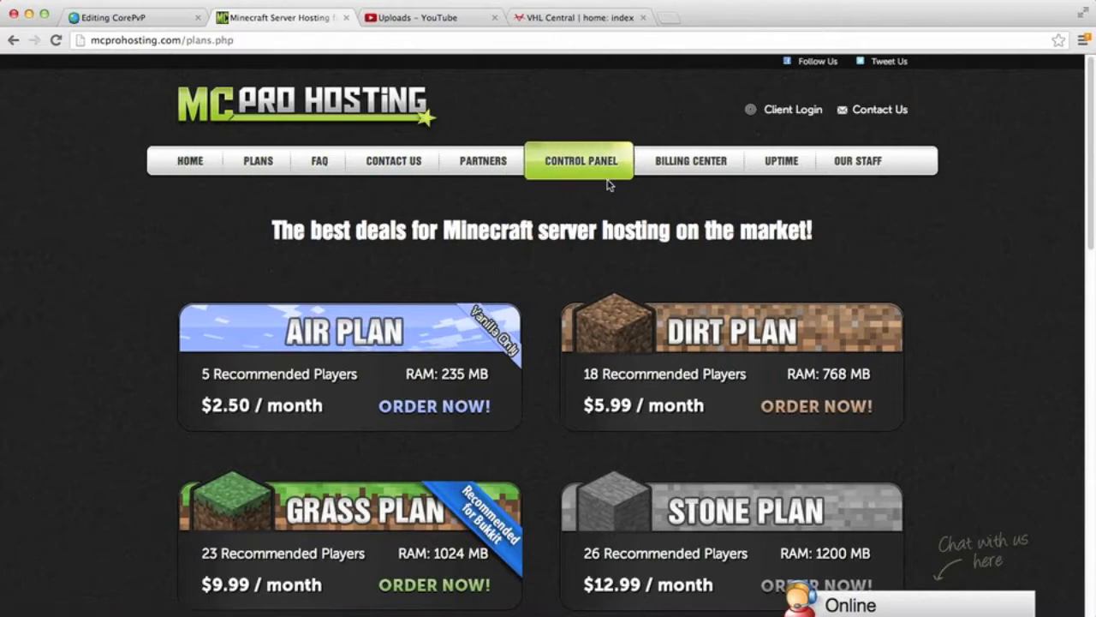
Step: Open the Multicraft control panel and go to the CorePvP server's management page
click(568, 168)
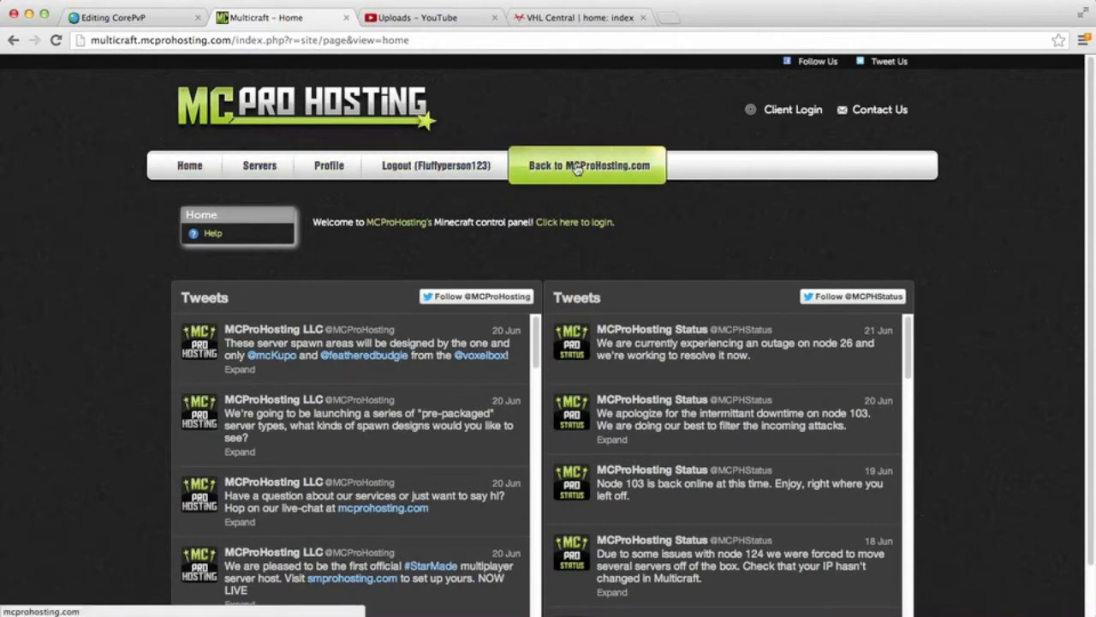
click(261, 167)
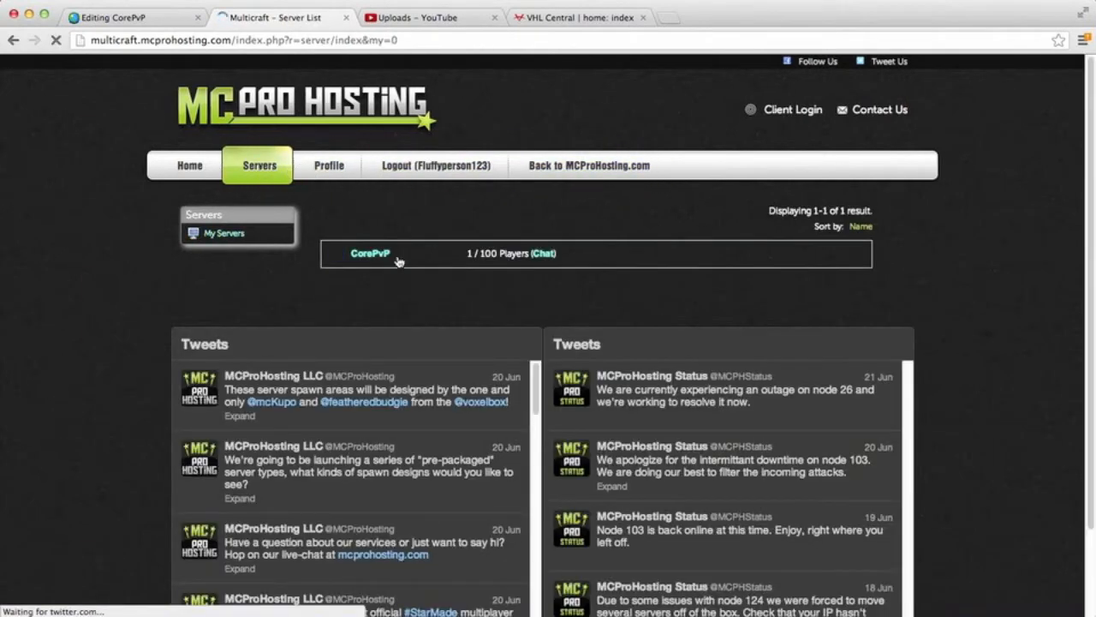
click(371, 255)
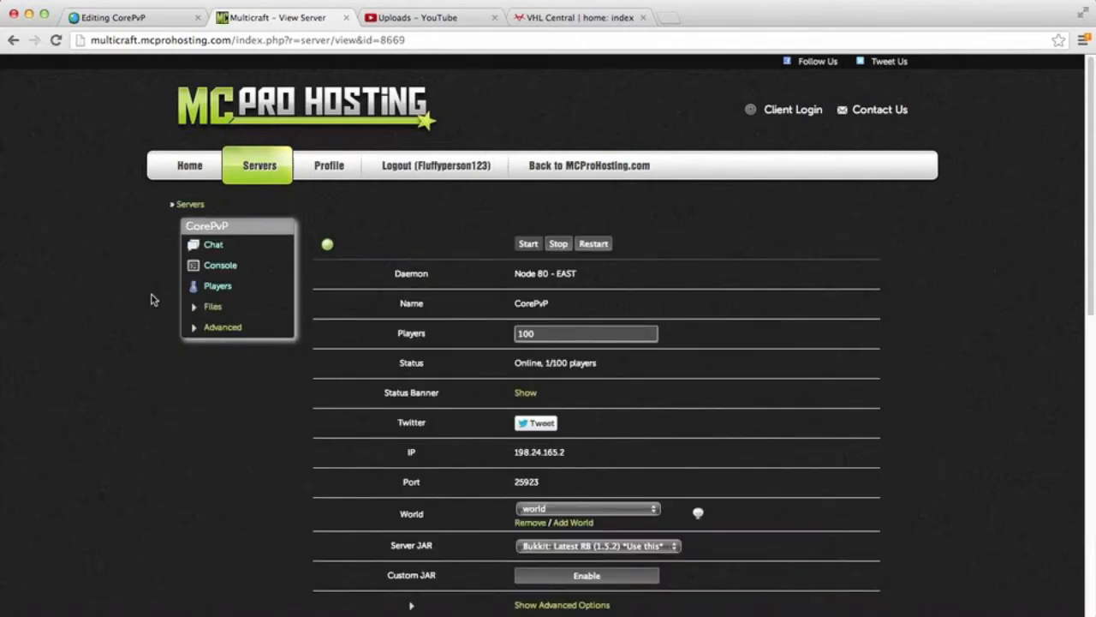
Step: View the CorePvP server's status banner and return to the server's management page
scroll(152, 298, down, 6)
scroll(145, 295, up, 6)
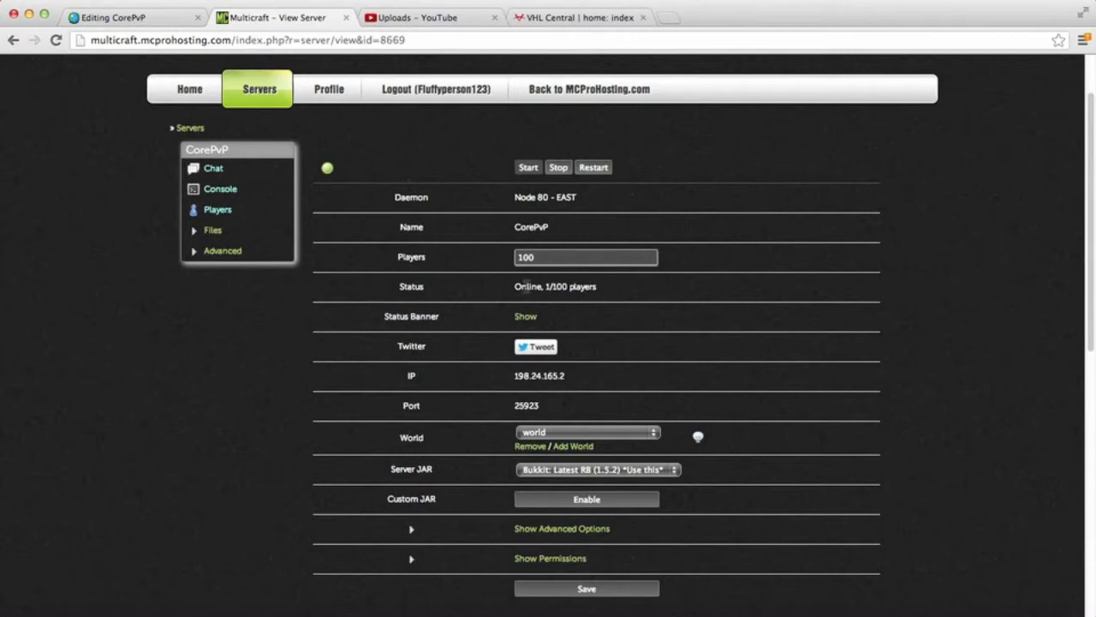
click(525, 316)
click(26, 41)
Step: Check the World and Server JAR choices, keeping Bukkit: Latest RB (1.5.2) as the server JAR
scroll(582, 405, down, 3)
click(605, 300)
click(604, 300)
click(609, 335)
click(608, 335)
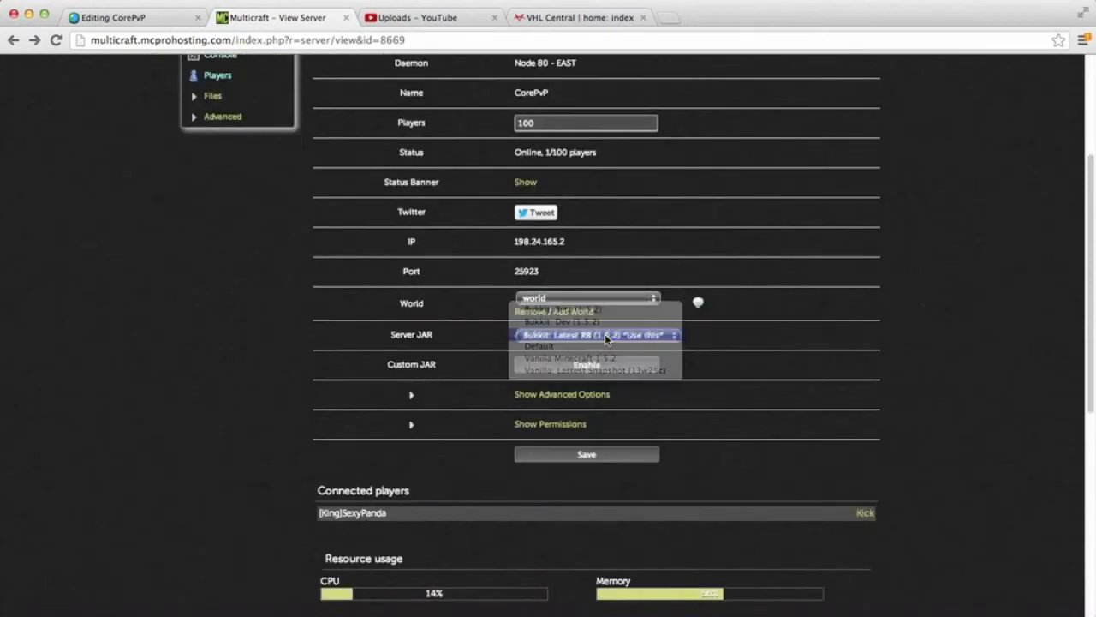
click(605, 336)
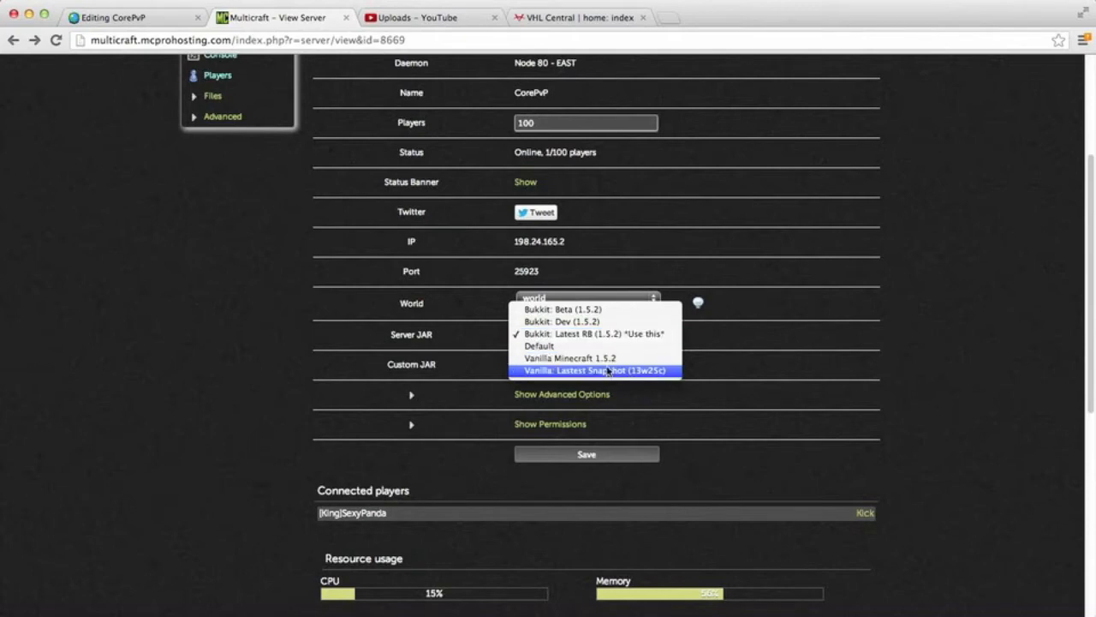
click(602, 335)
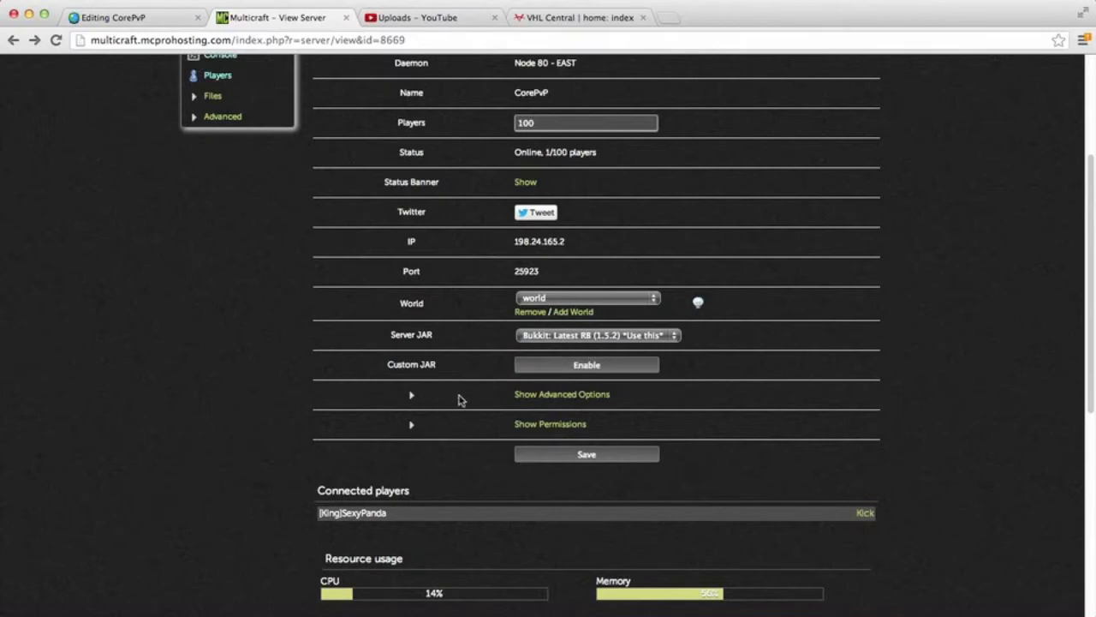
Step: Expand and collapse the server's advanced options and permissions to view their settings
click(543, 395)
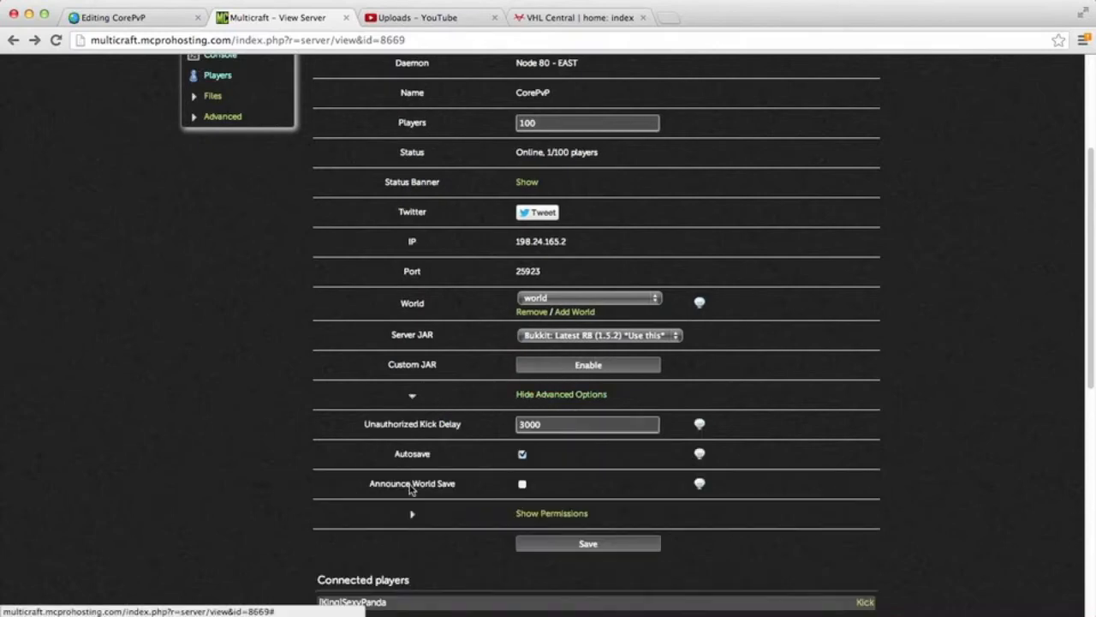
click(542, 396)
click(548, 423)
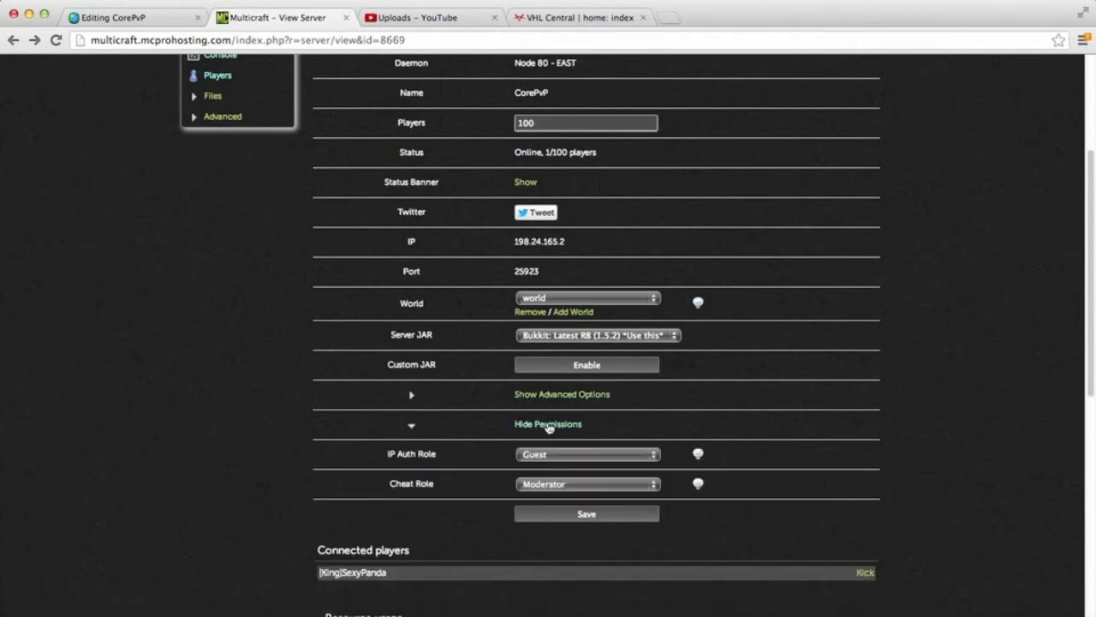
click(549, 425)
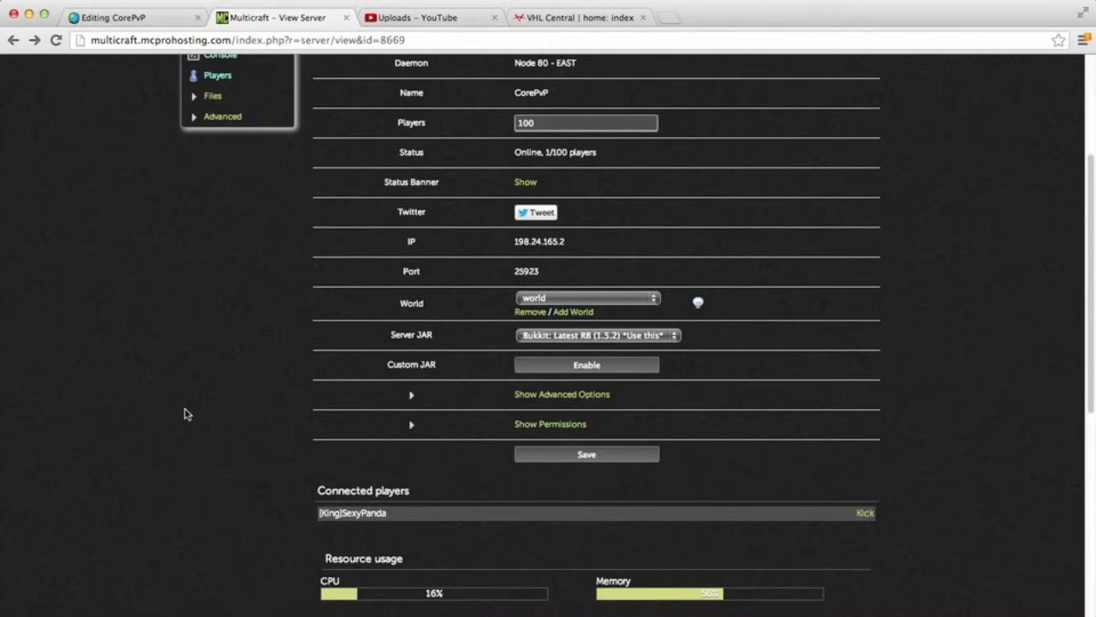
Step: Check the server's connected players and its CPU and memory usage
scroll(196, 404, down, 3)
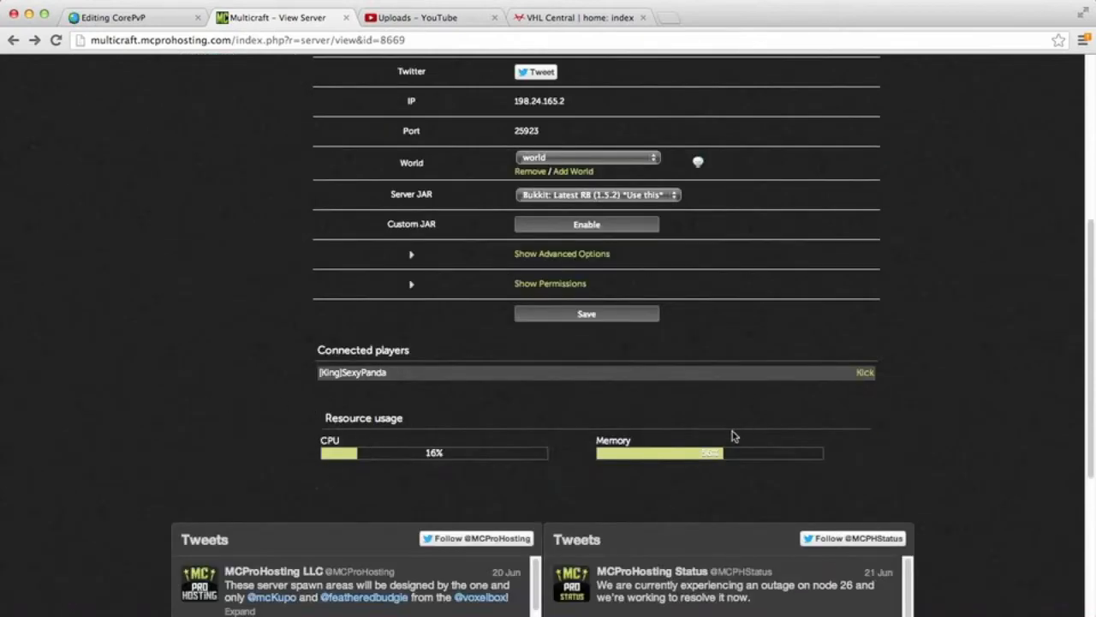
scroll(343, 366, down, 3)
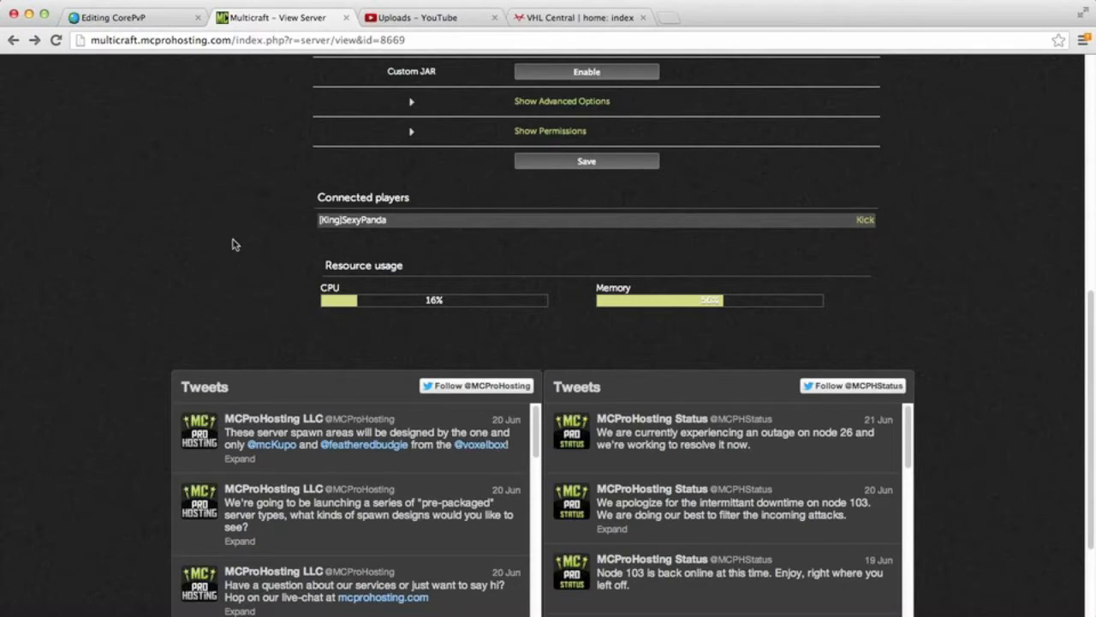
scroll(235, 240, up, 10)
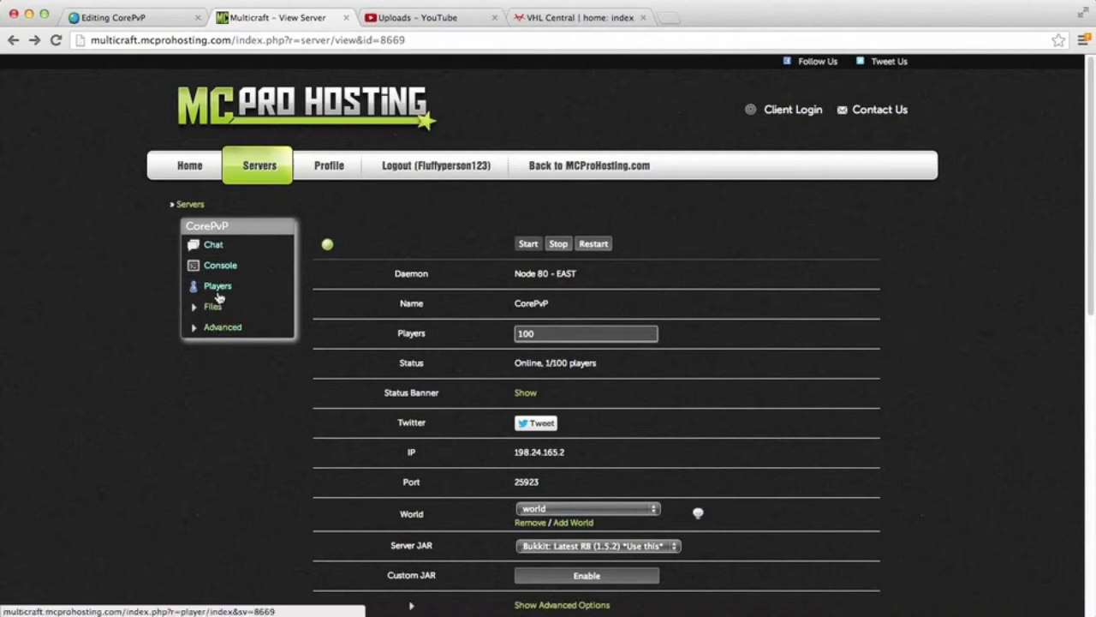
Step: Look through the CorePvP server's chat, console and player list pages, returning to the management page
click(215, 246)
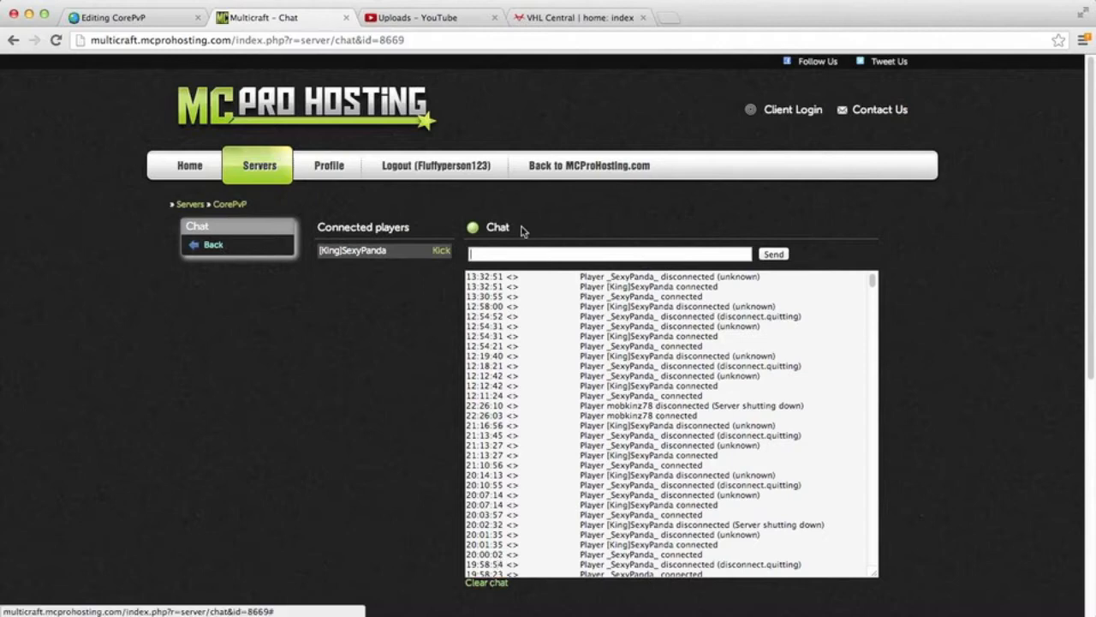
click(214, 247)
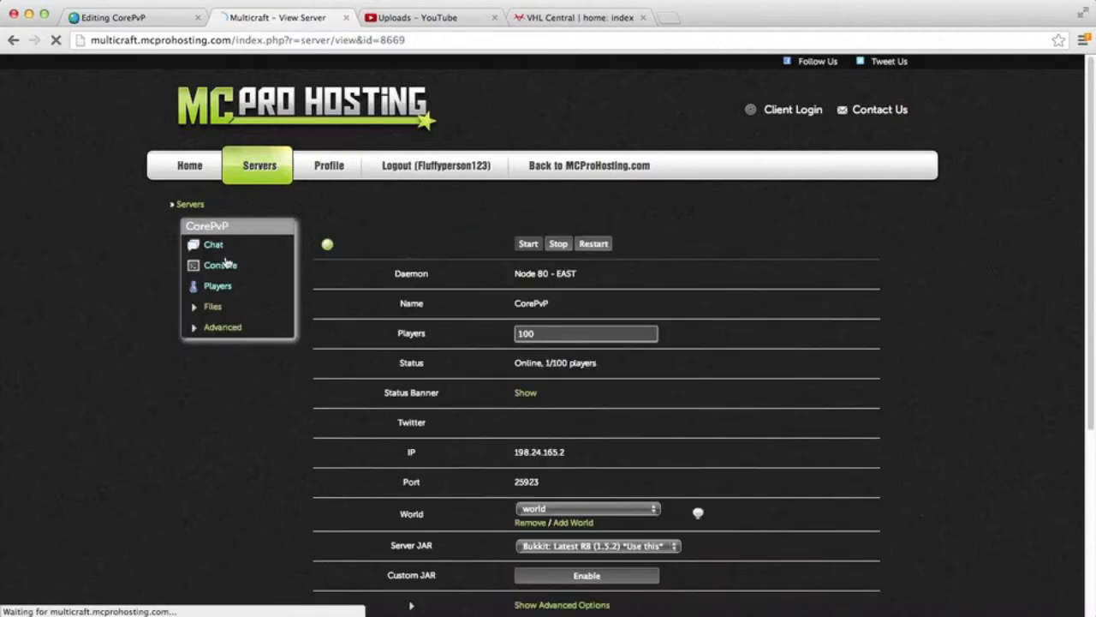
click(220, 265)
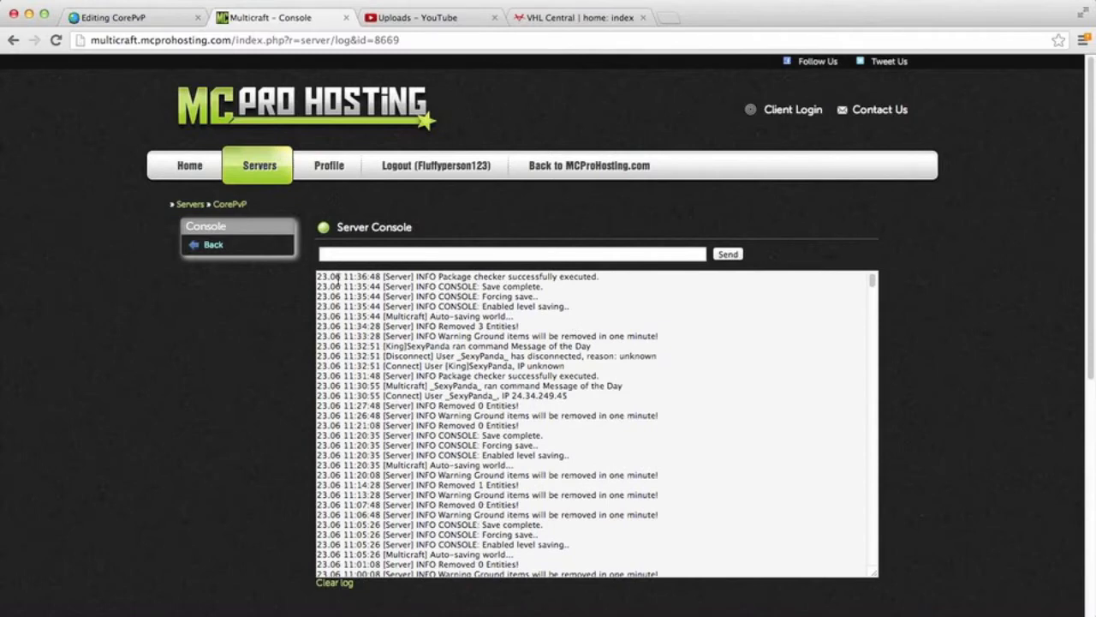
click(214, 248)
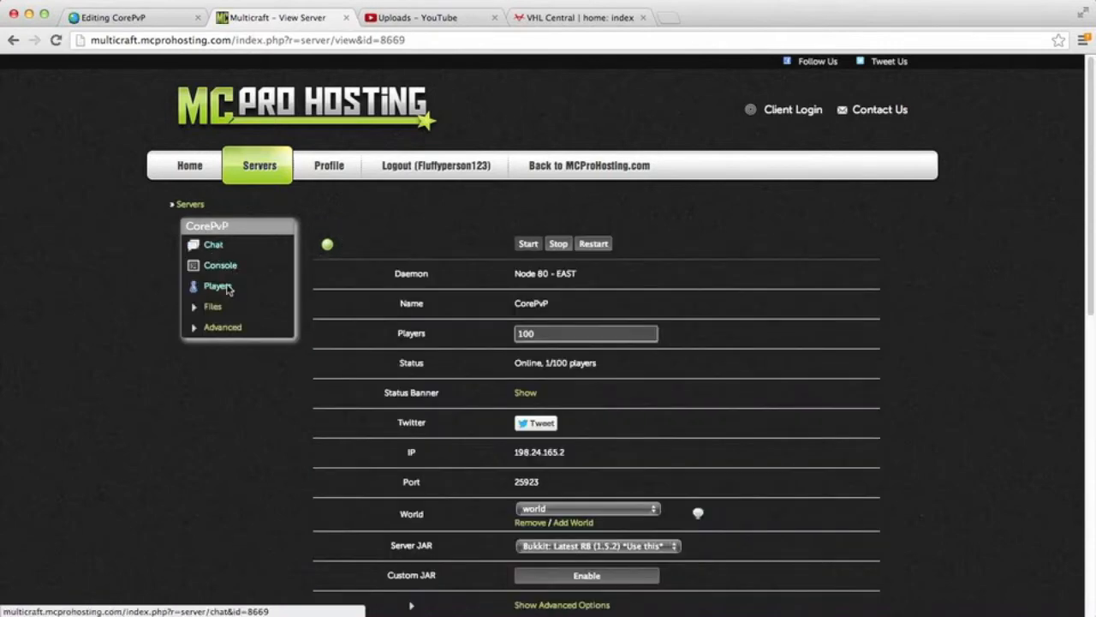
click(228, 290)
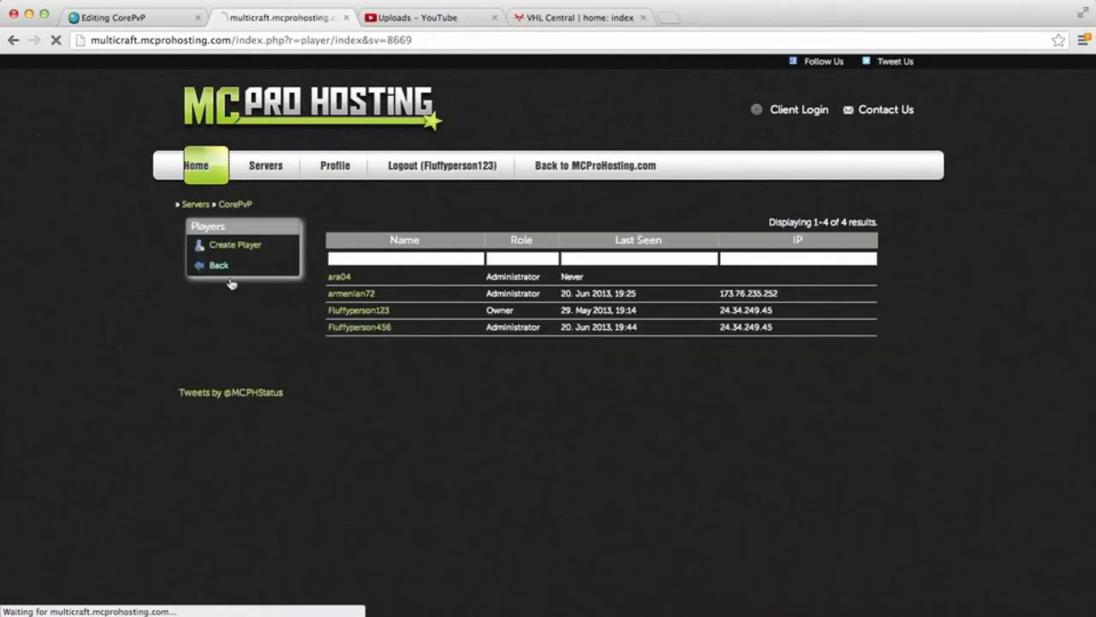
click(222, 267)
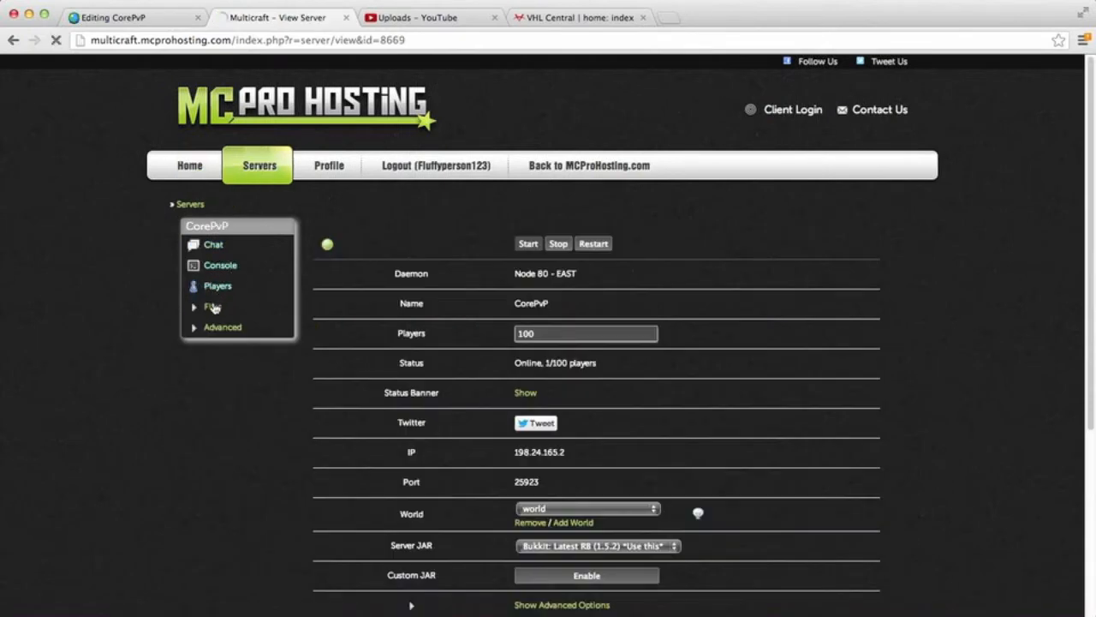
Step: Try to open the server's config files and log back in to Multicraft with the saved credentials, staying logged in
click(212, 307)
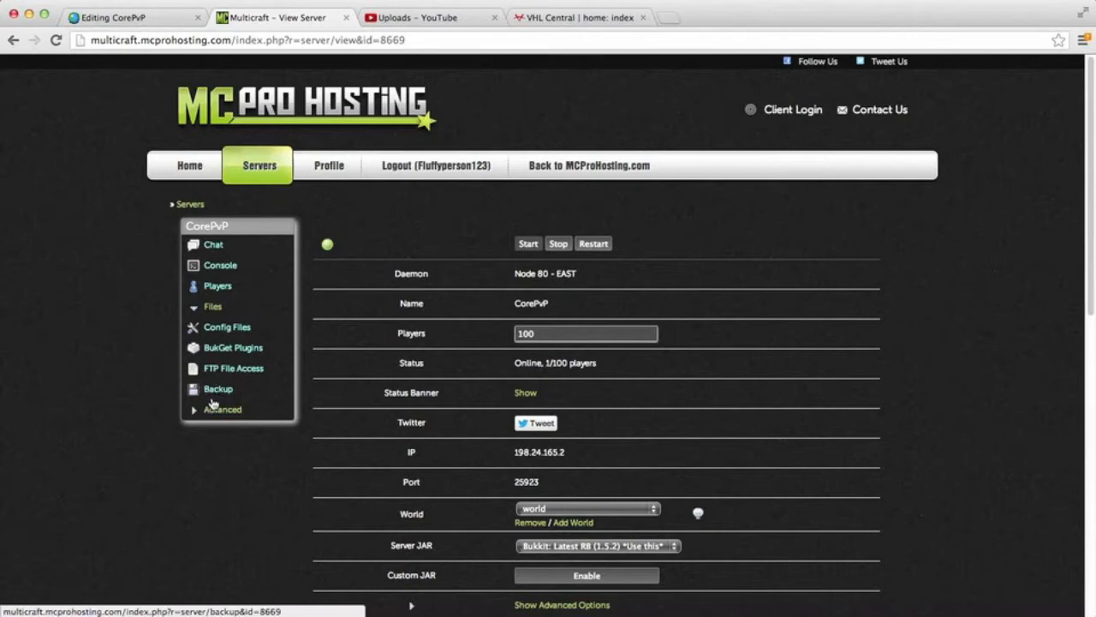
click(222, 329)
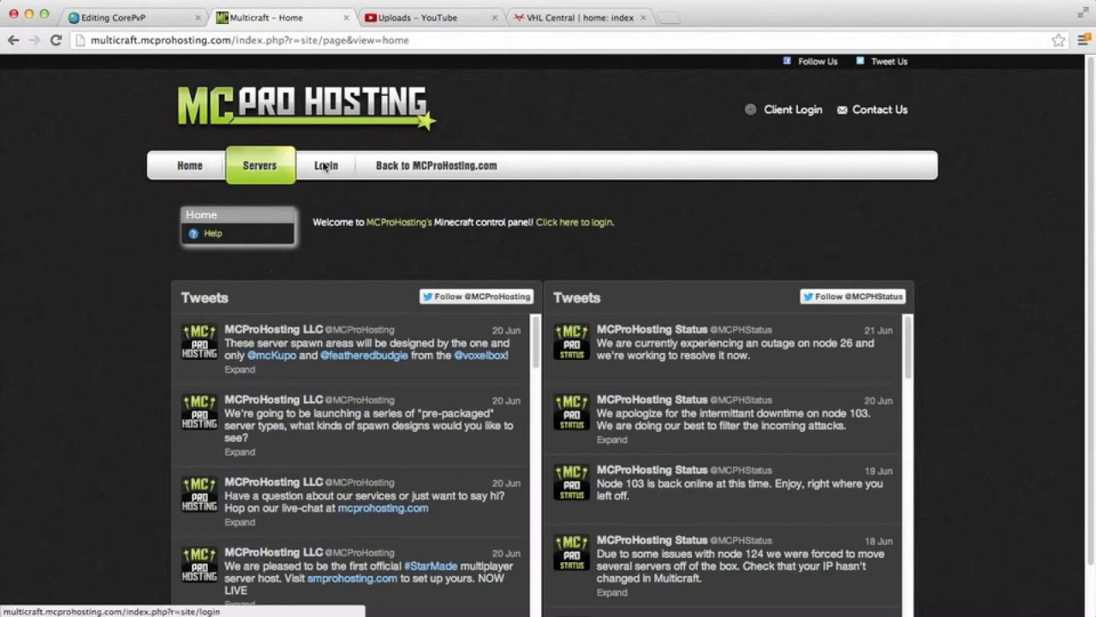
click(326, 165)
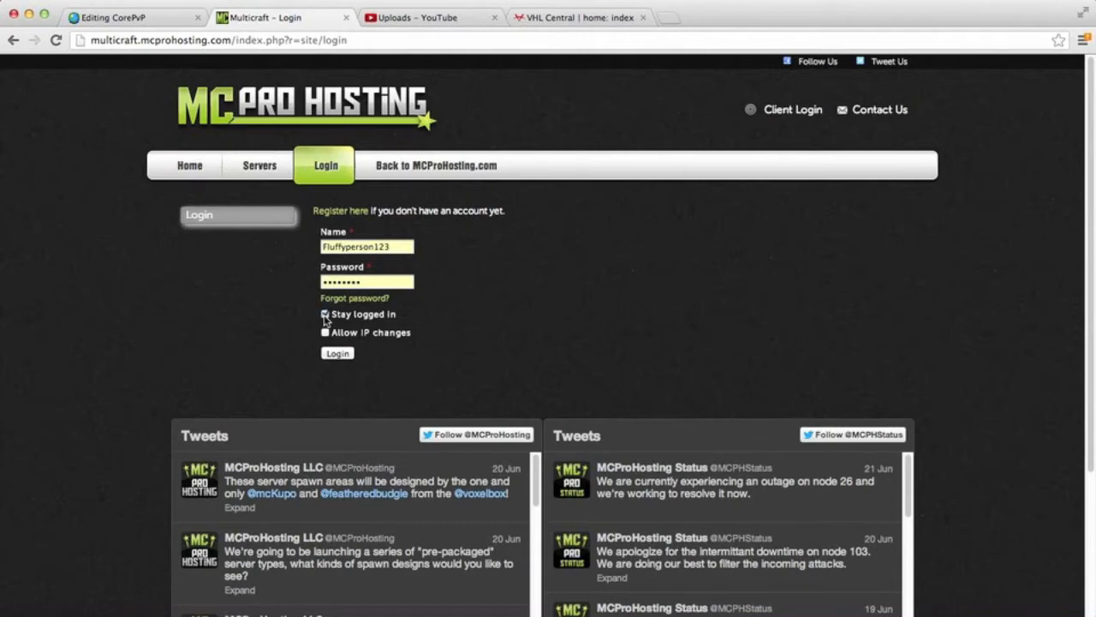
click(338, 355)
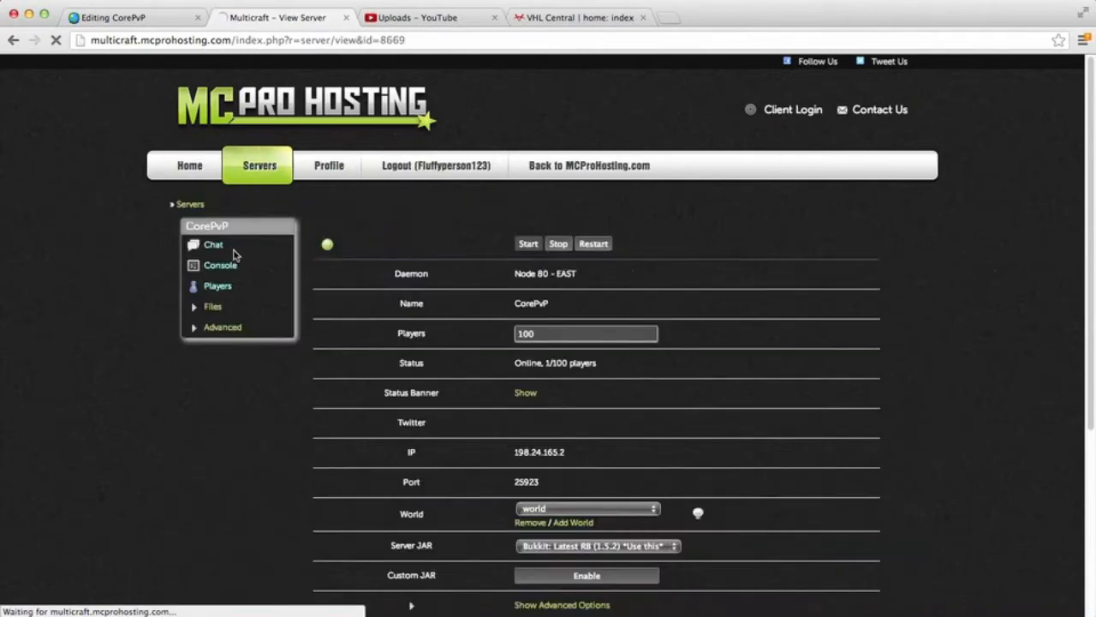
Step: View the CorePvP server's list of config files and return to the management page
click(216, 310)
click(228, 332)
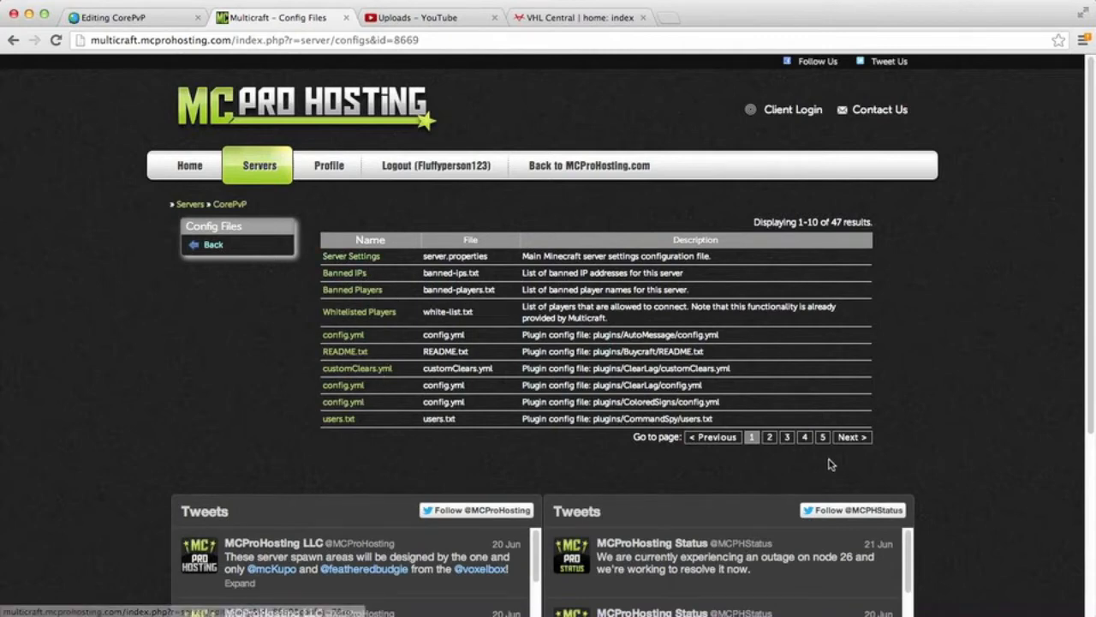
click(213, 246)
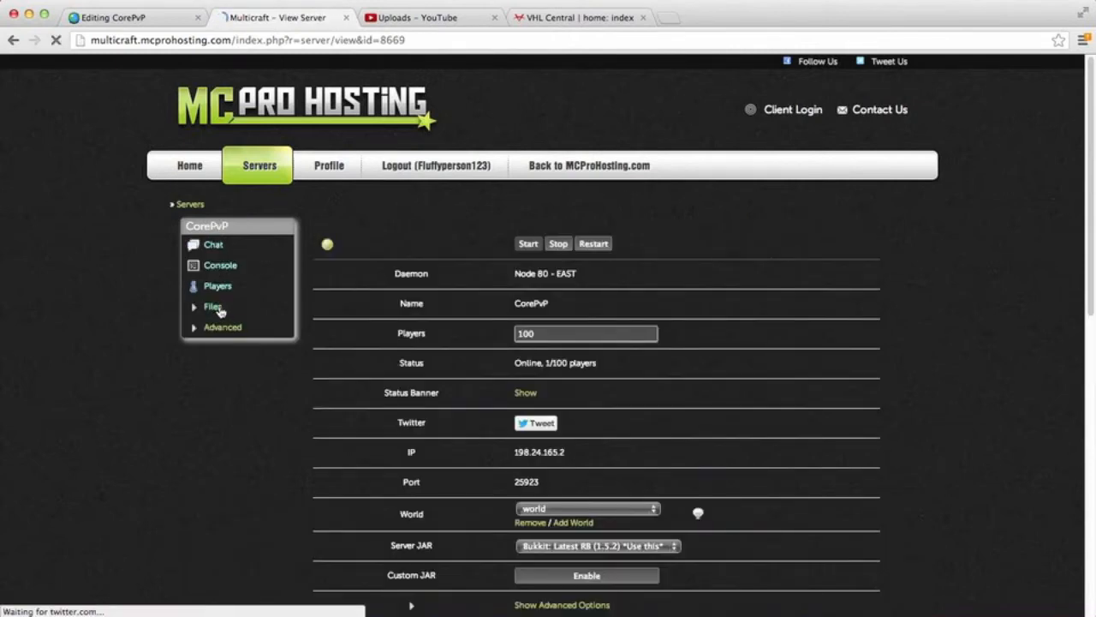
Step: Browse the BukGet plugin list for the CorePvP server and return to the management page
click(216, 308)
click(239, 349)
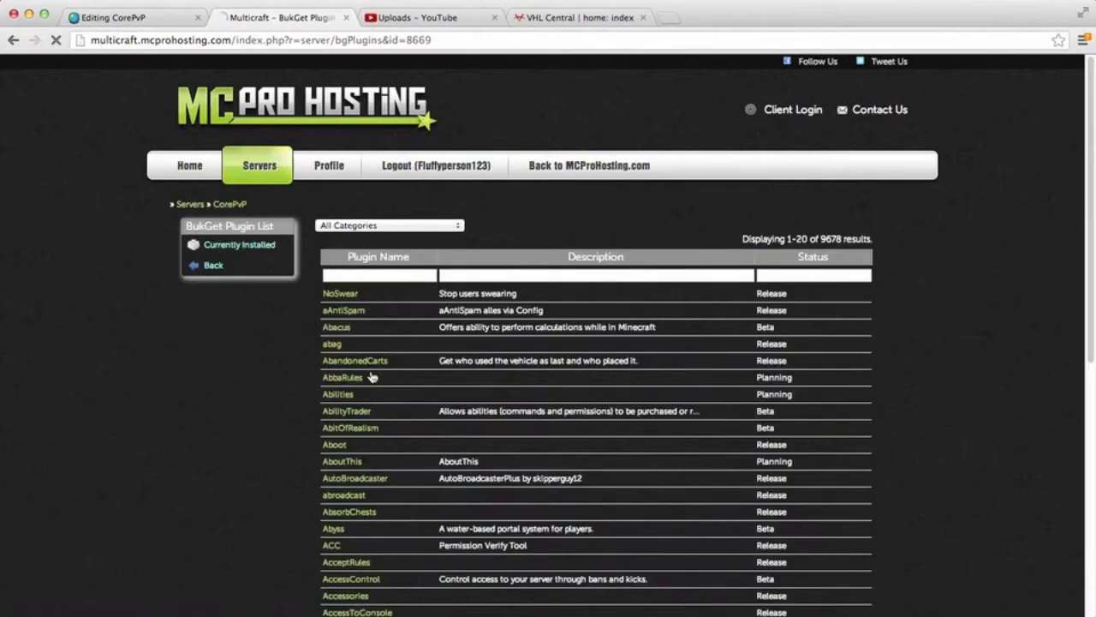
scroll(383, 383, down, 5)
scroll(379, 380, up, 5)
scroll(272, 367, down, 3)
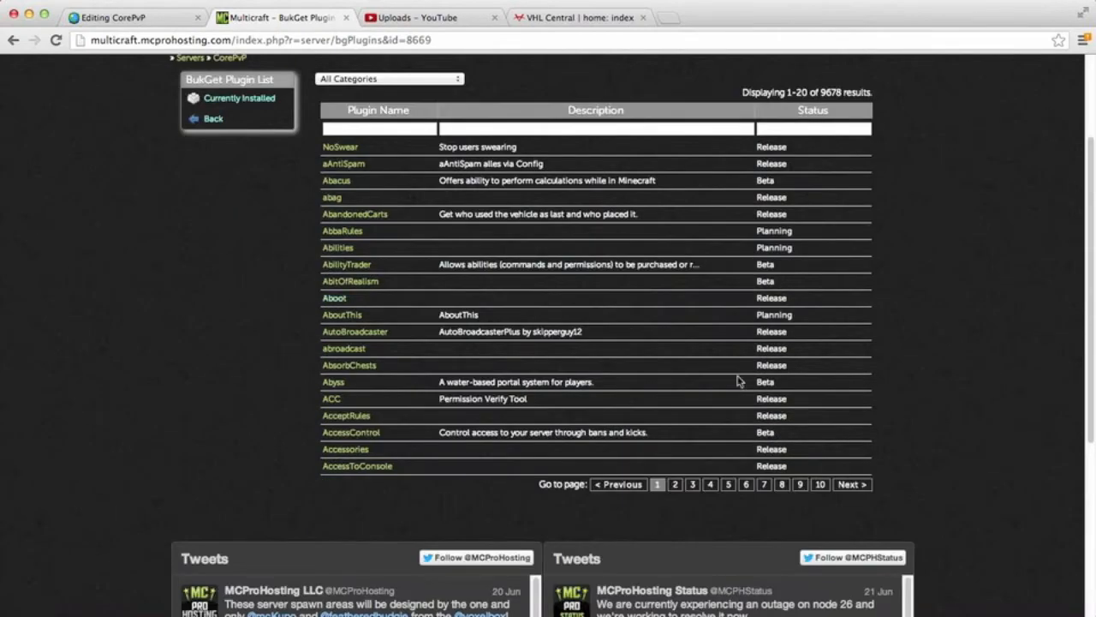
scroll(323, 377, up, 3)
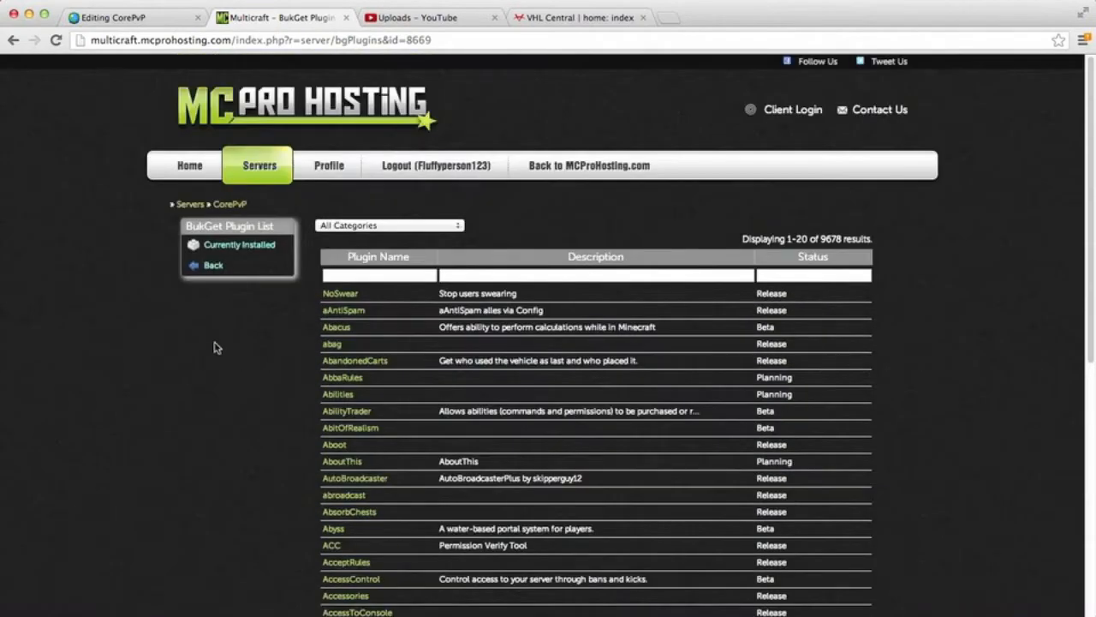
click(216, 267)
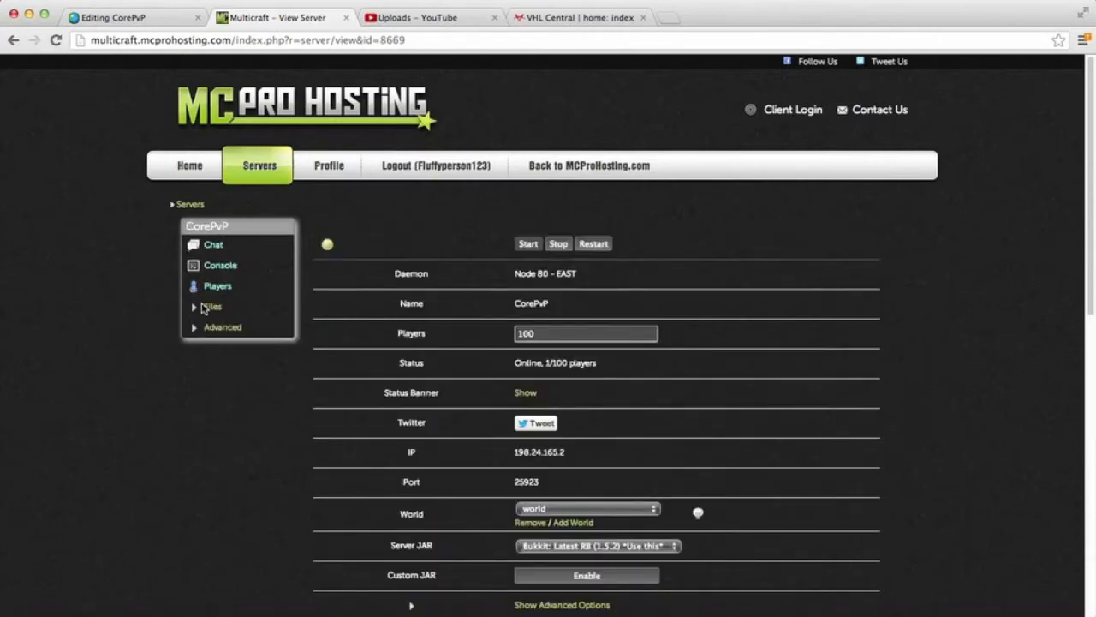
Step: Log in to the CorePvP server's FTP client with the Multicraft password, view its files and return to the management page
click(211, 307)
click(212, 307)
click(212, 307)
click(229, 369)
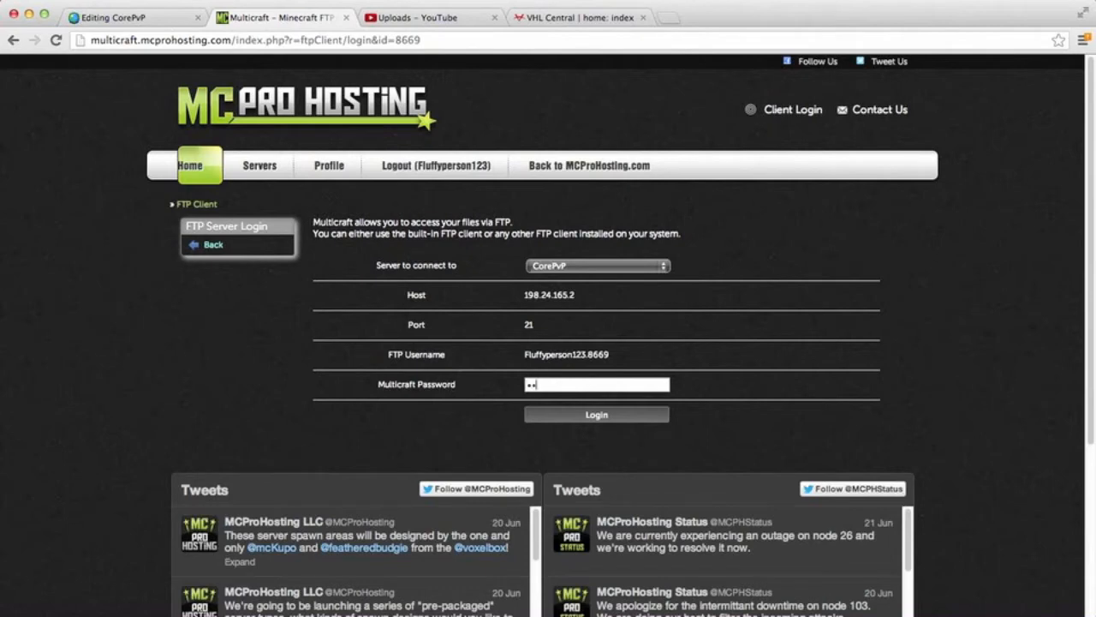
text(••)
key(Return)
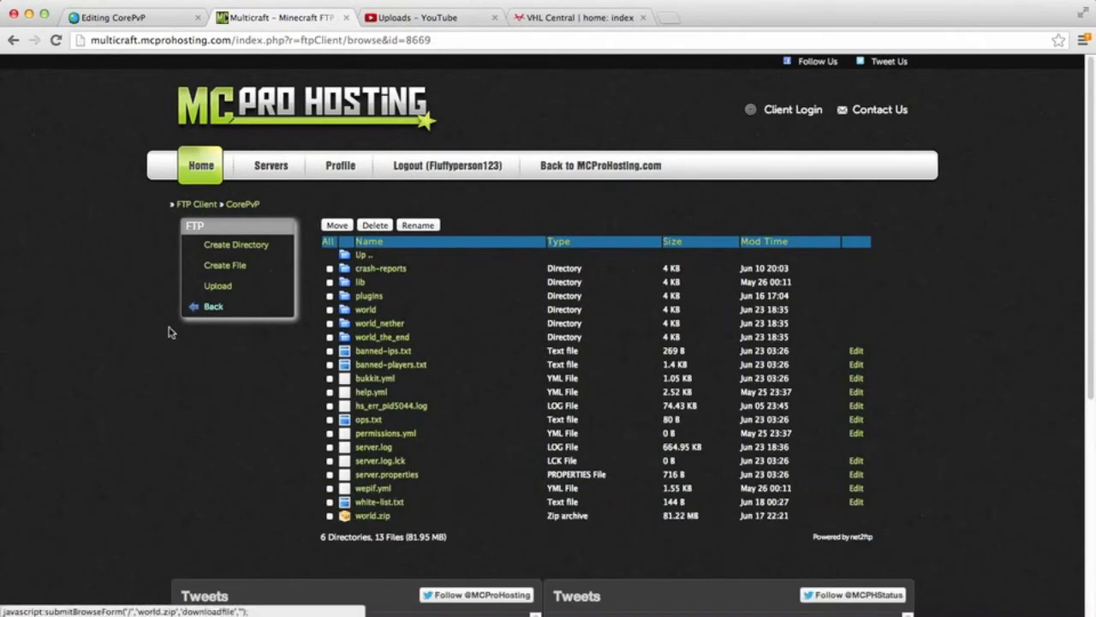
click(206, 311)
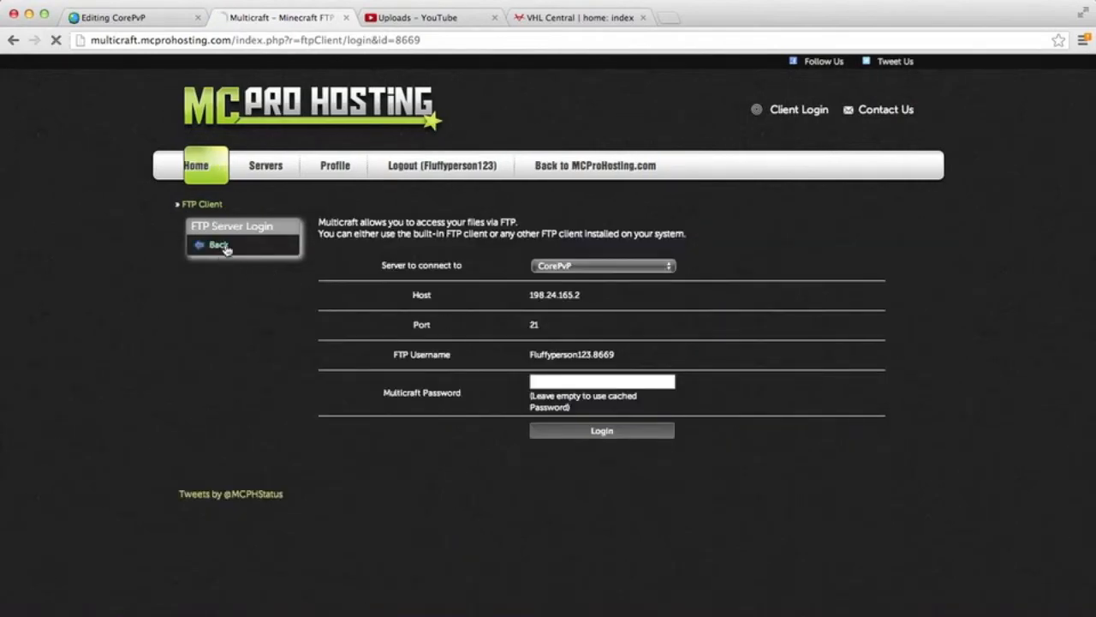
click(222, 247)
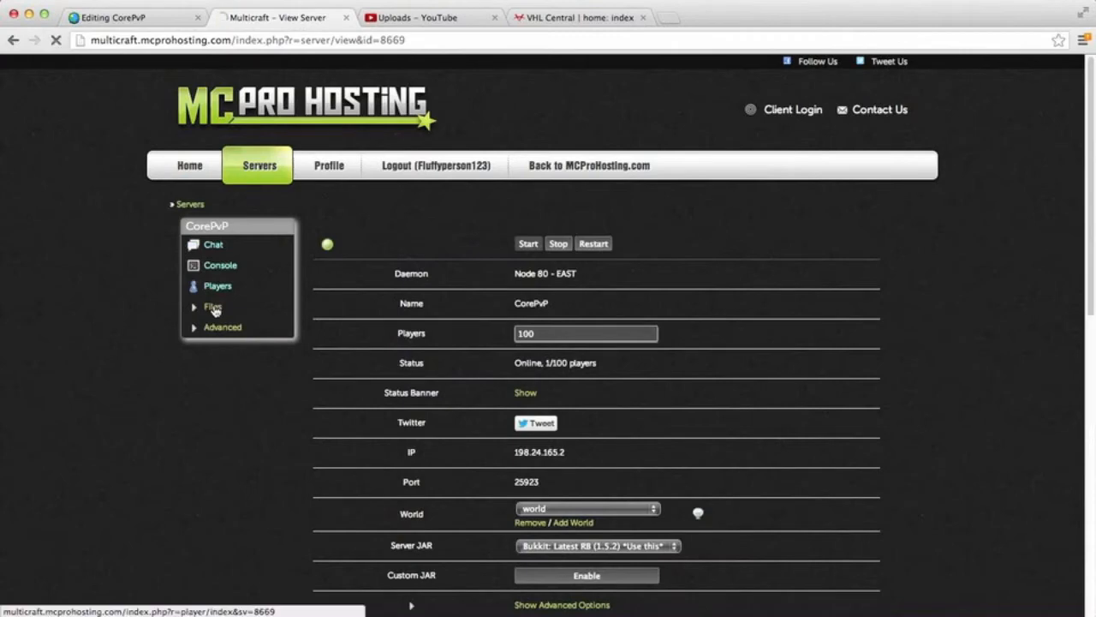
Step: View the CorePvP server's world backup page and return to the management page
click(213, 307)
click(218, 388)
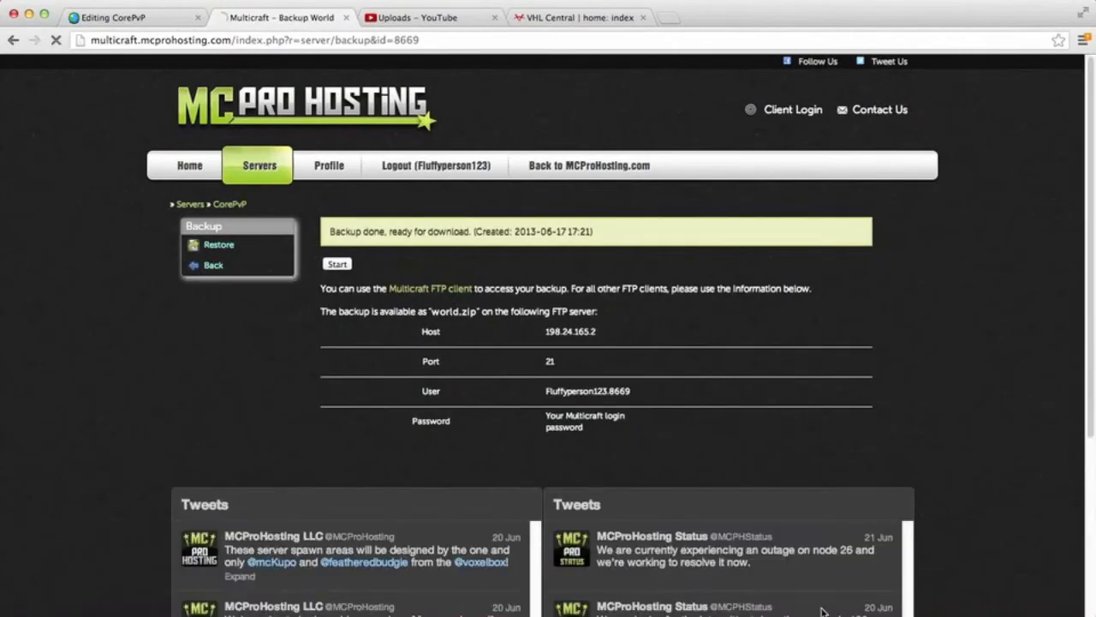
click(734, 582)
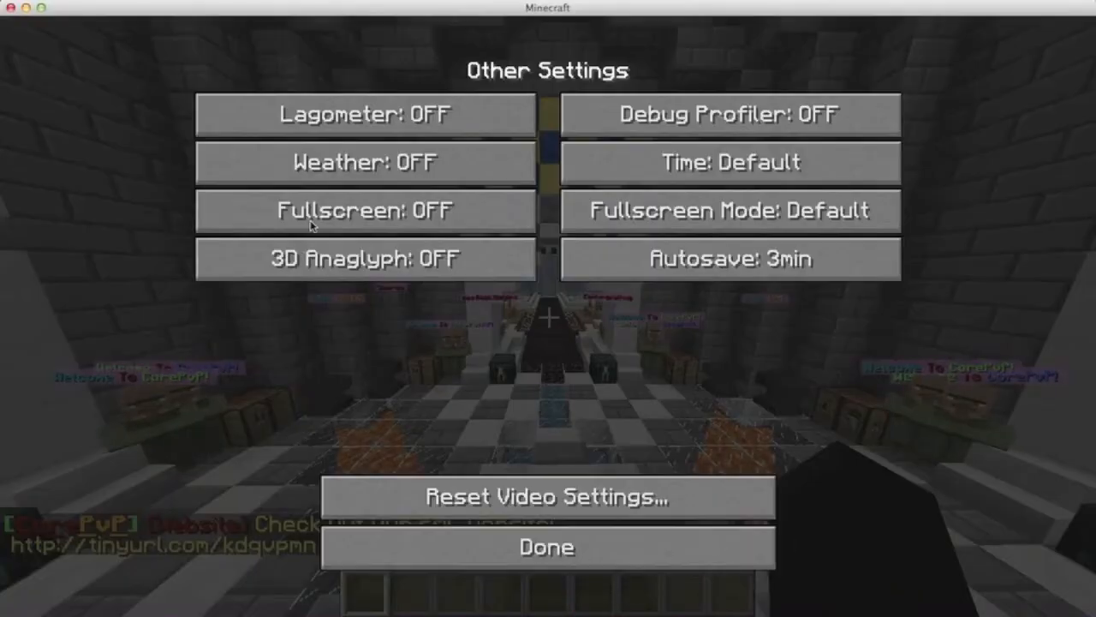
mouse_move(284, 612)
click(241, 604)
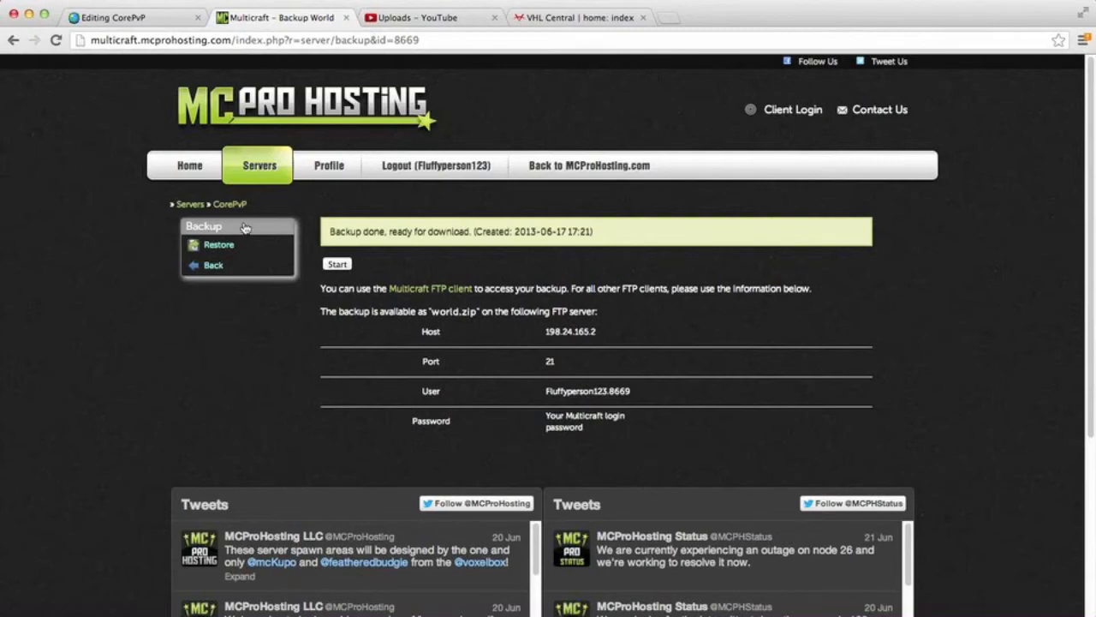
click(213, 266)
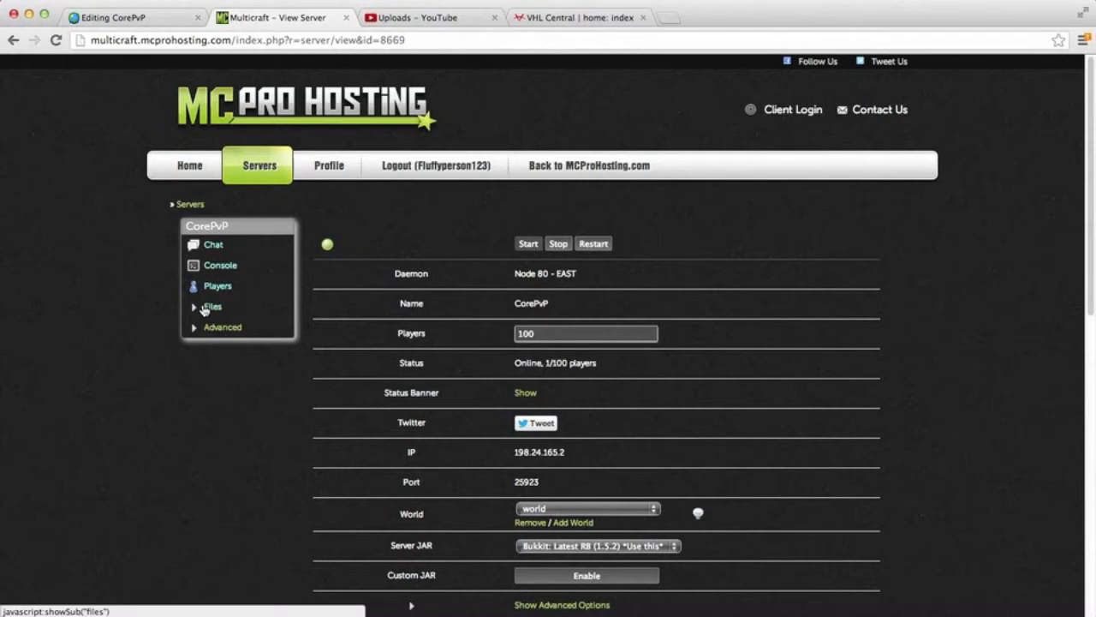
Step: Examine the CorePvP server's file and advanced options, then its general settings, connected players and resource usage
click(206, 308)
click(205, 308)
click(210, 328)
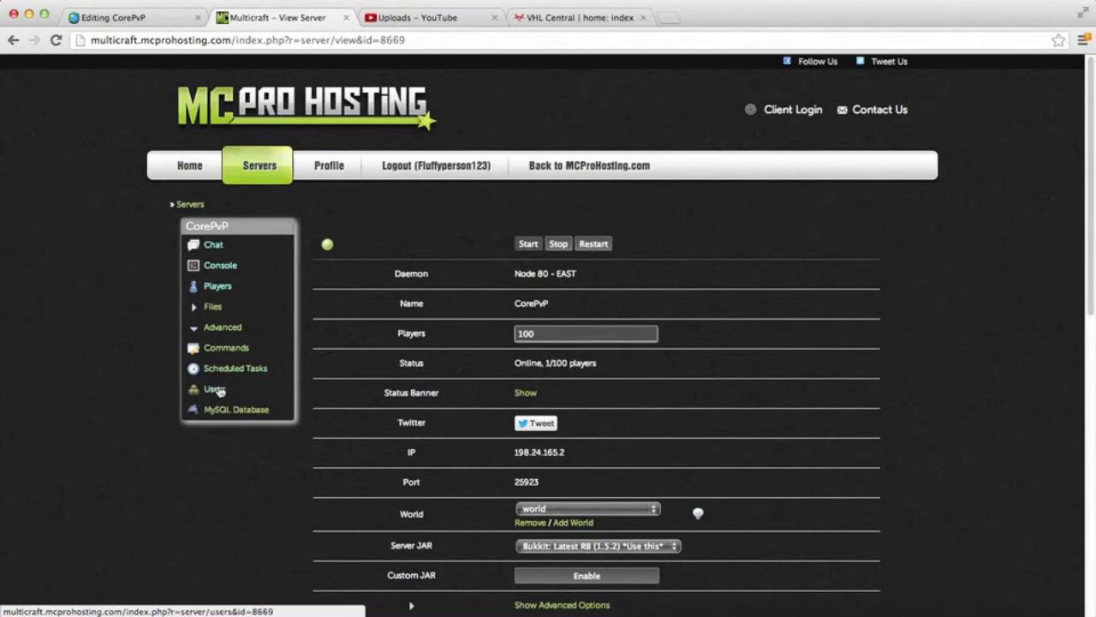
click(225, 328)
scroll(301, 397, down, 5)
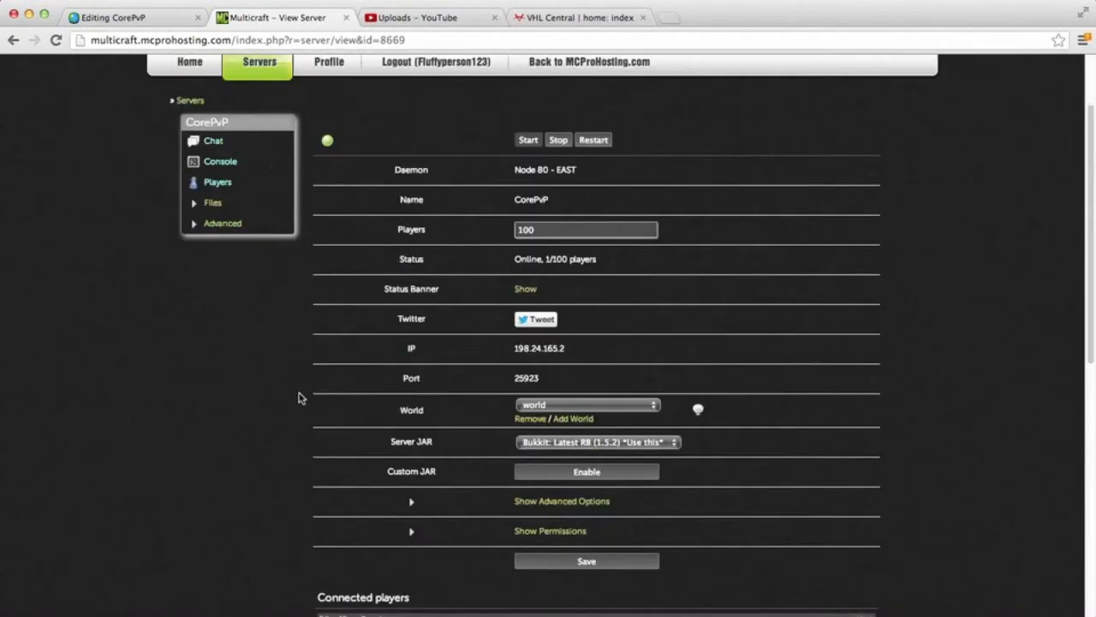
scroll(299, 396, down, 7)
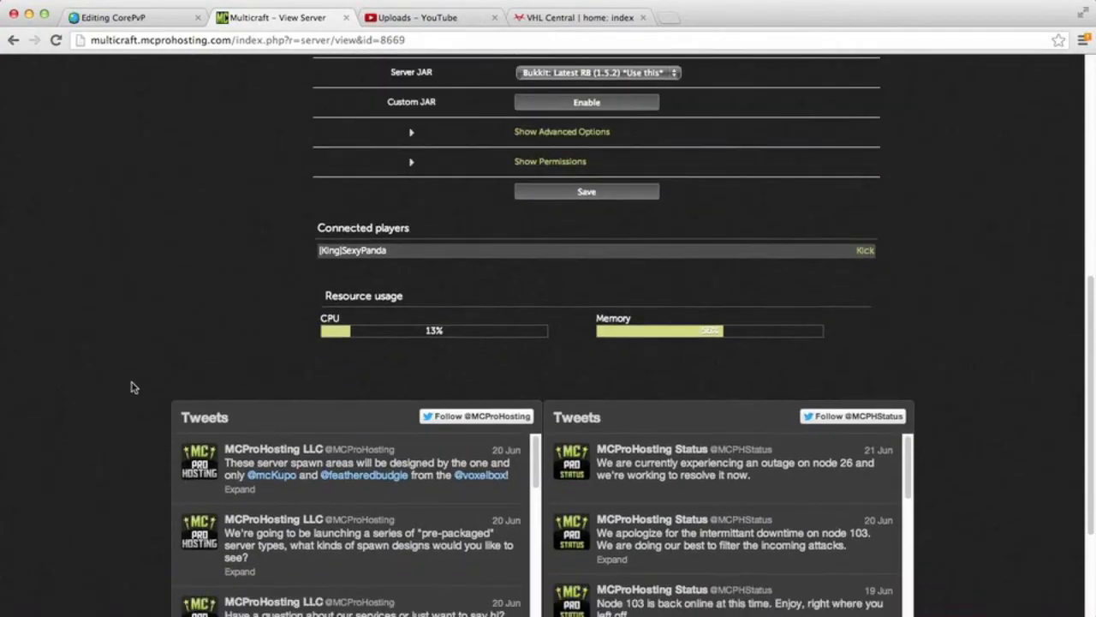
scroll(98, 403, down, 5)
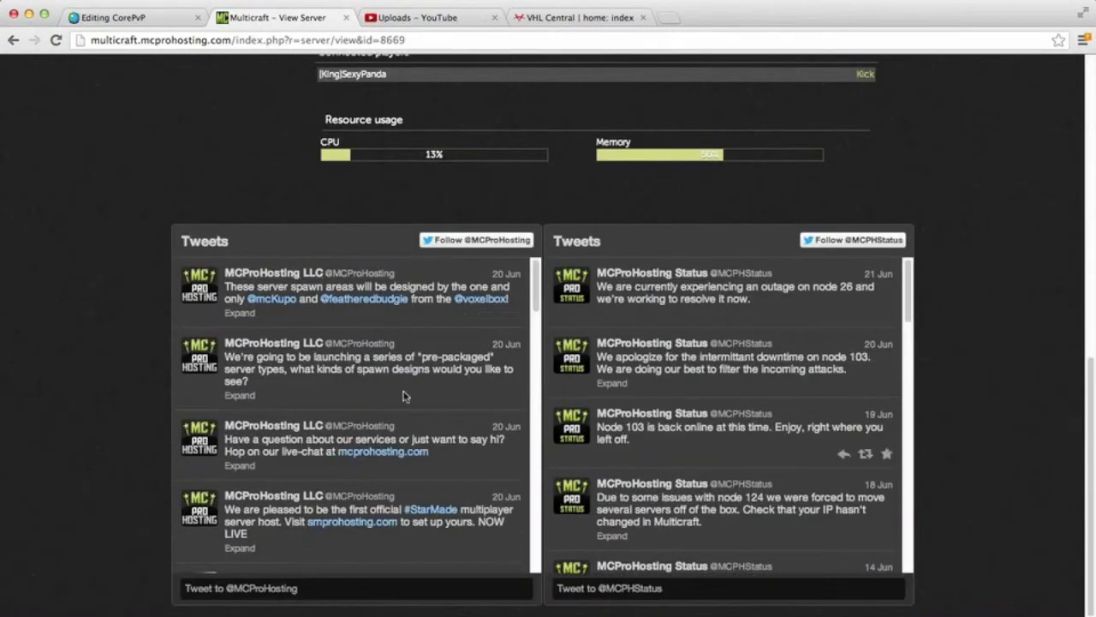
scroll(104, 278, up, 15)
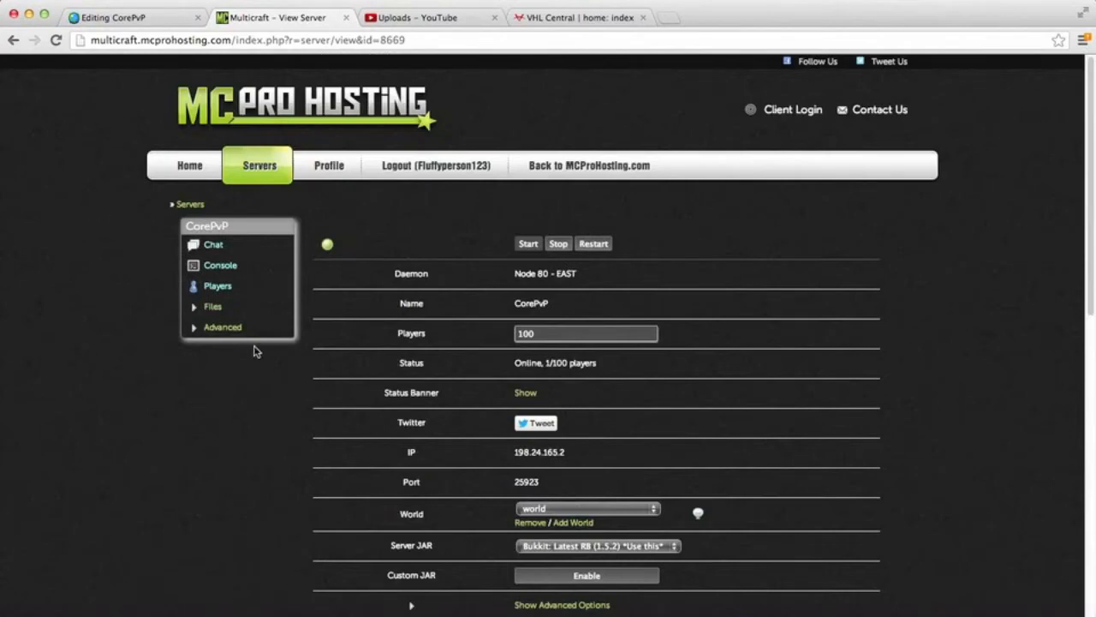
Step: Open the AutoMessage plugin's config.yml, read through its message settings and return to the config file list
click(215, 306)
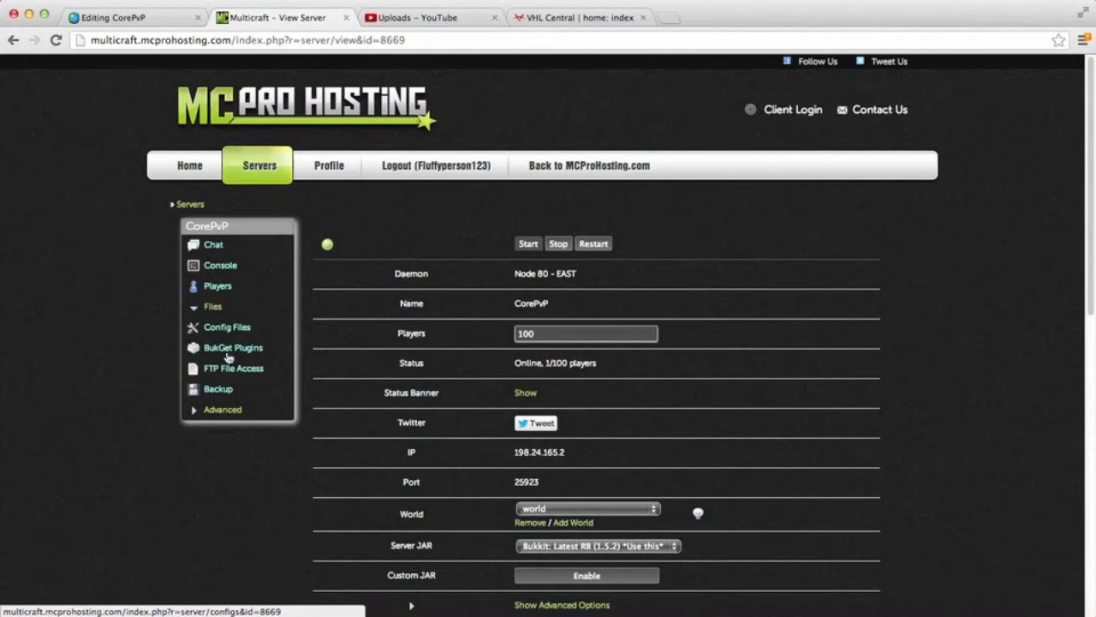
click(214, 330)
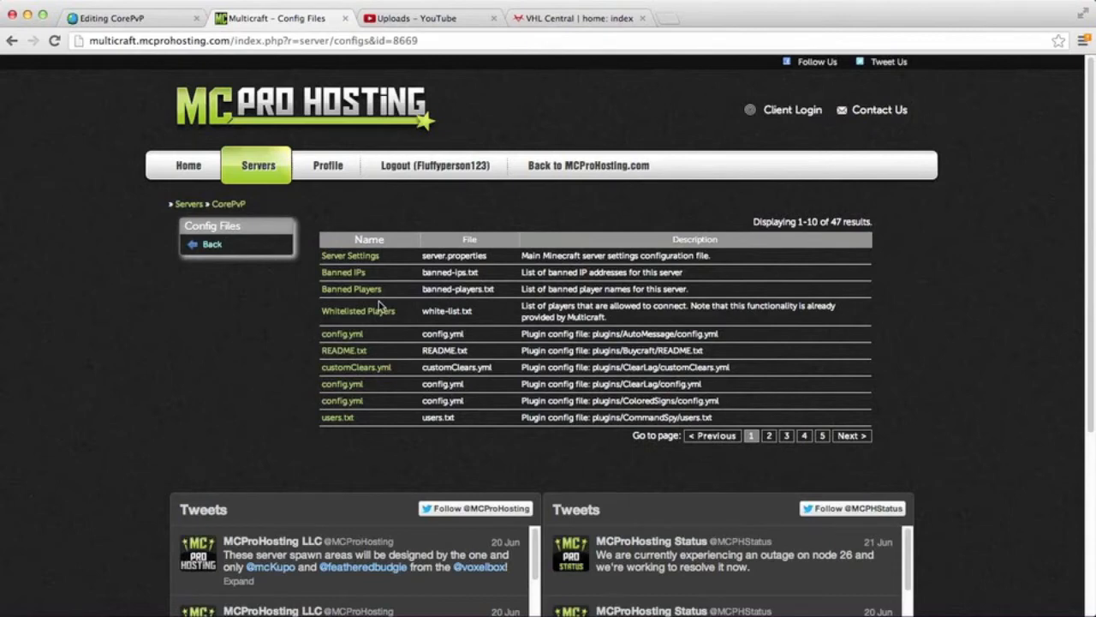
click(354, 336)
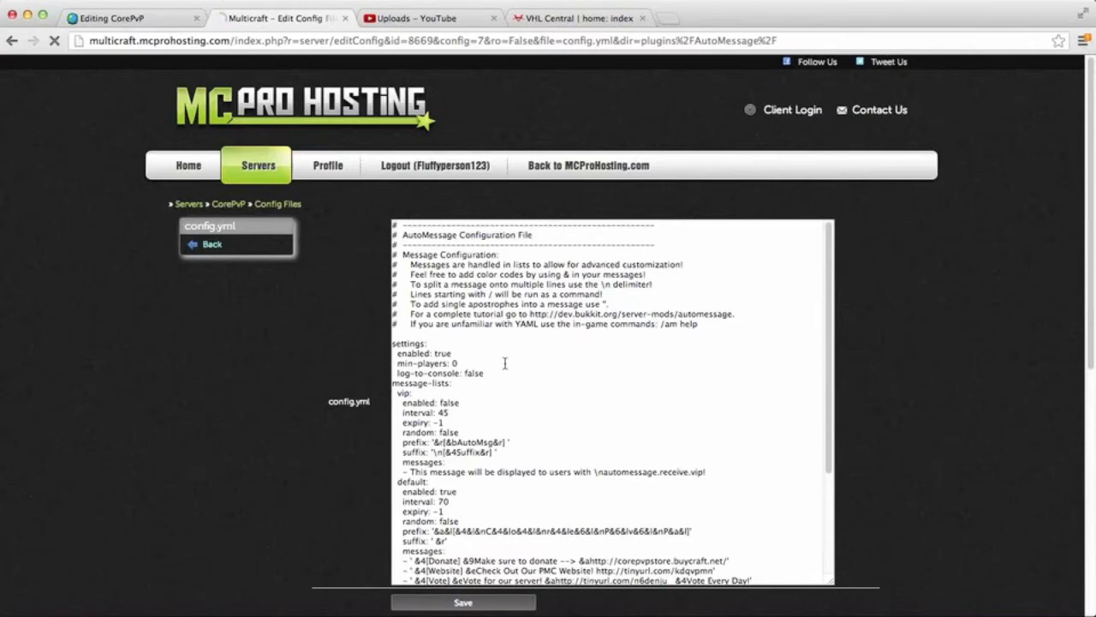
scroll(422, 388, down, 3)
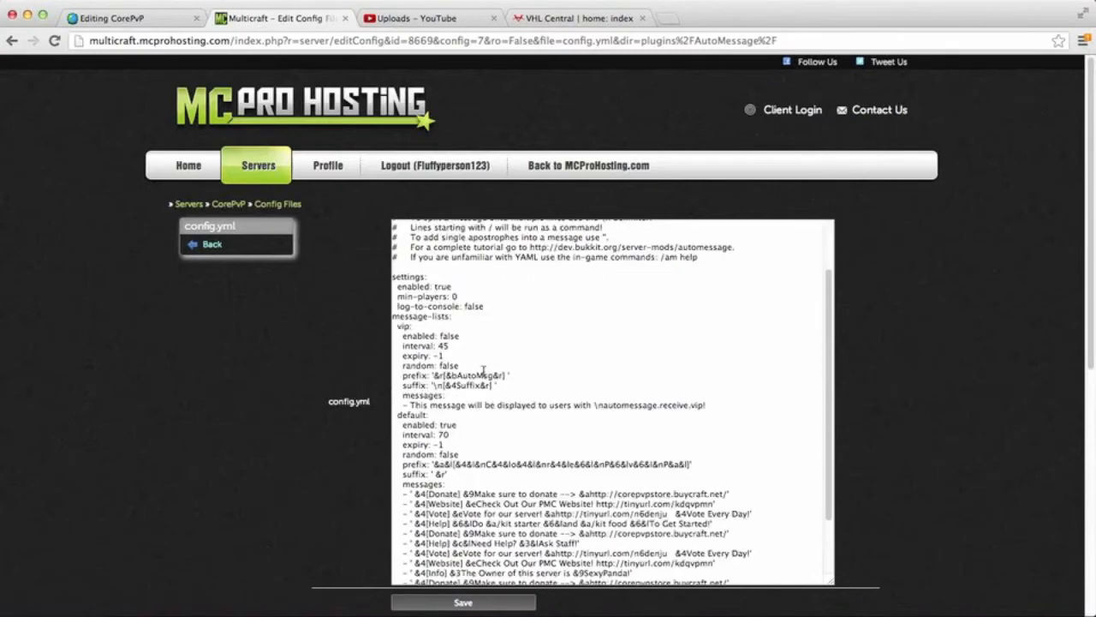
scroll(483, 370, down, 5)
scroll(459, 418, up, 5)
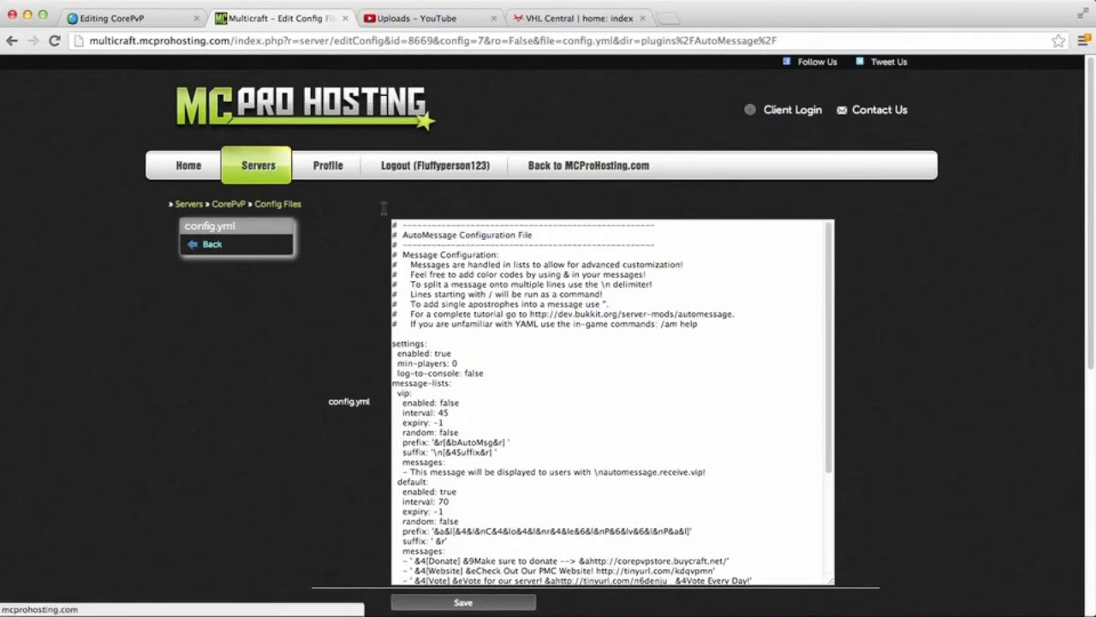
scroll(511, 410, down, 3)
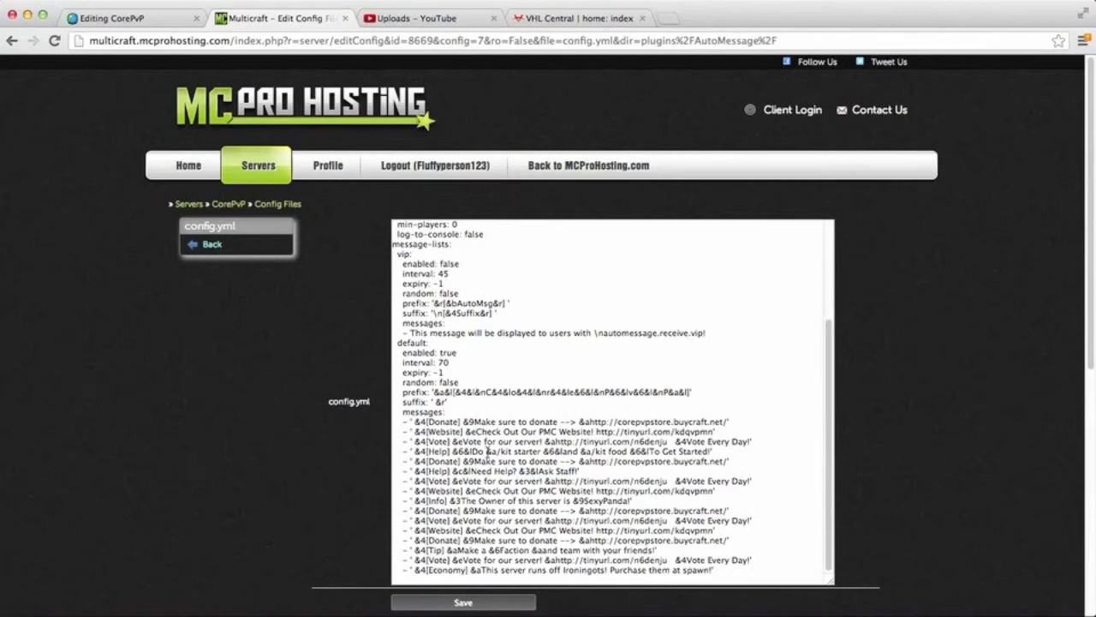
scroll(488, 363, up, 5)
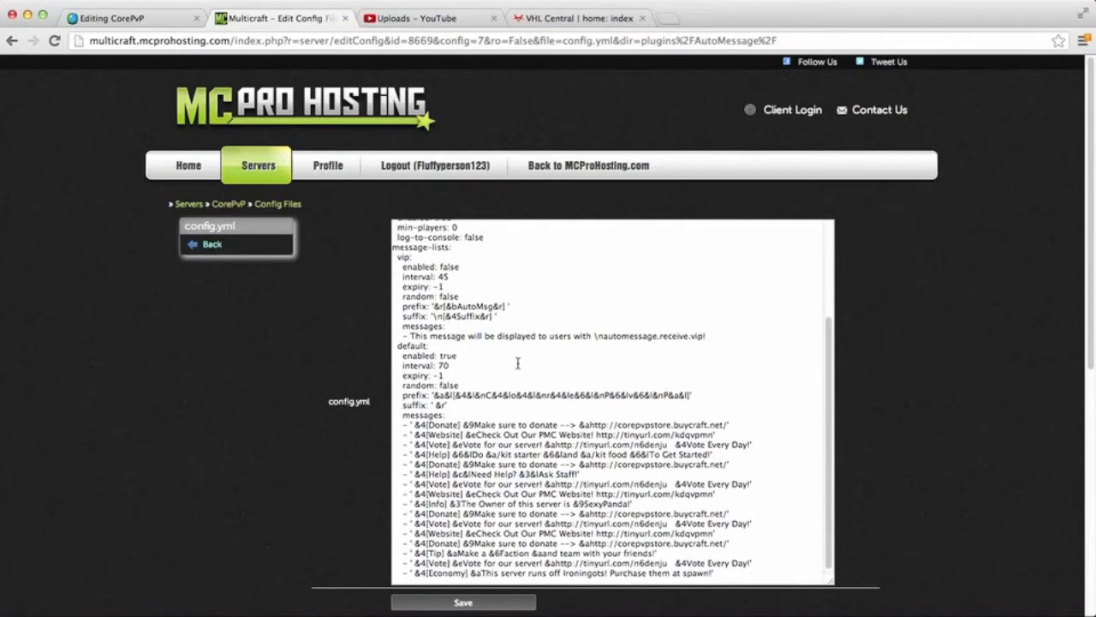
click(210, 245)
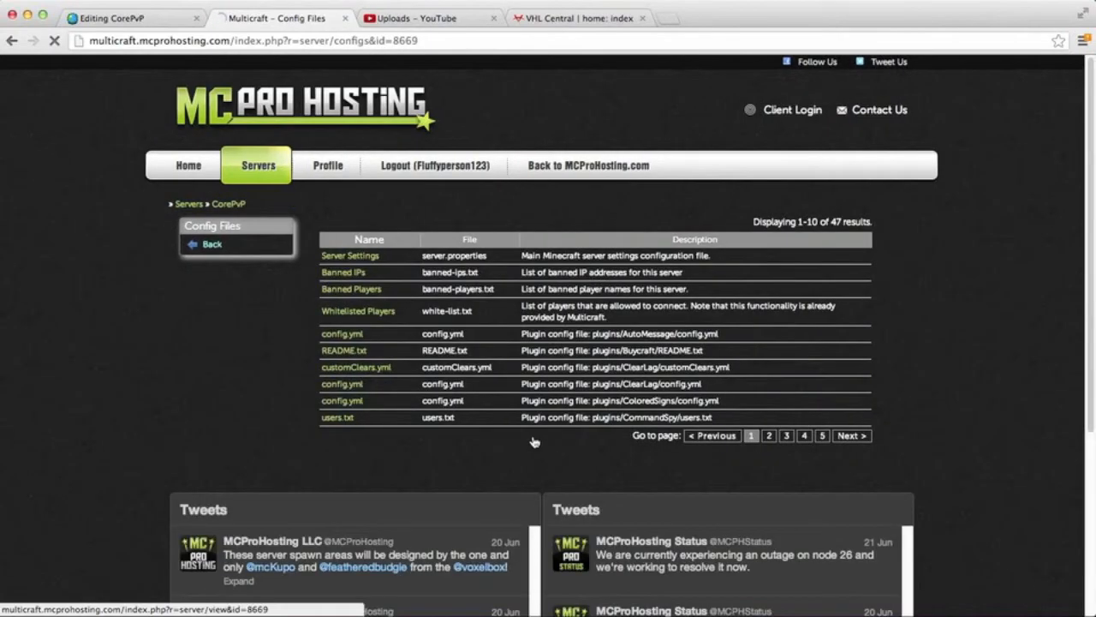
Step: Open the Essentials motd.txt from page 3 of the config files, read it and return to the list
click(770, 437)
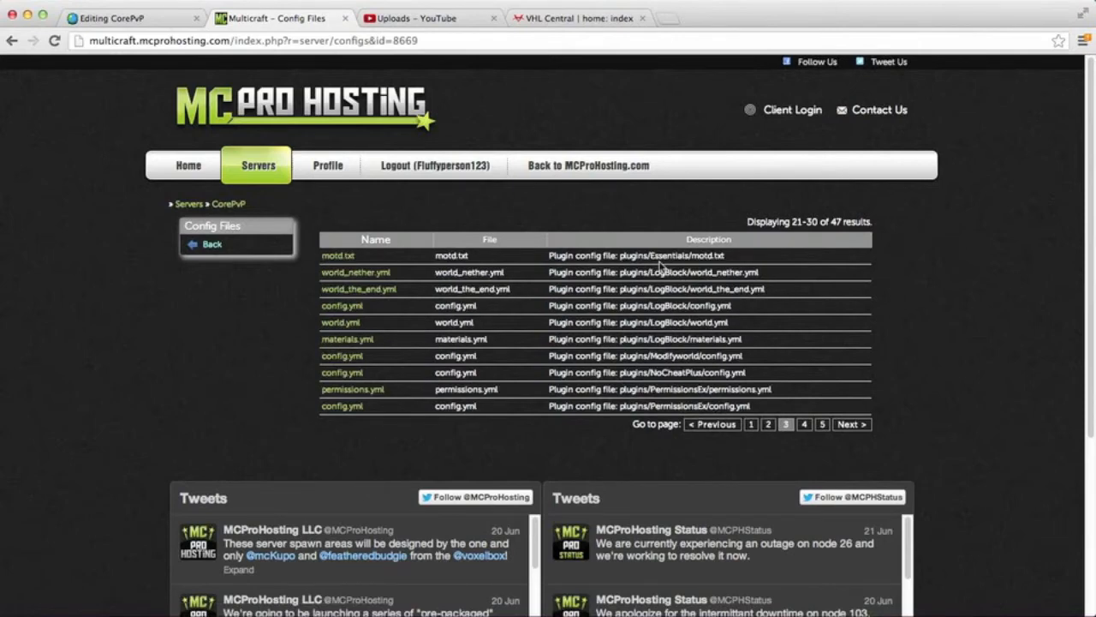
click(336, 257)
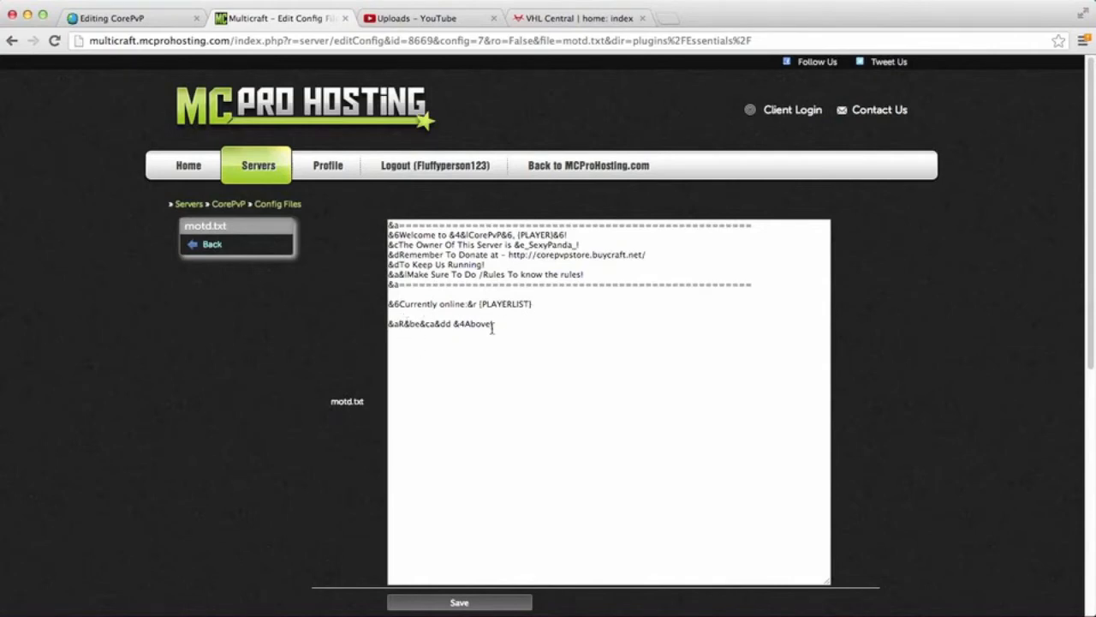
click(206, 248)
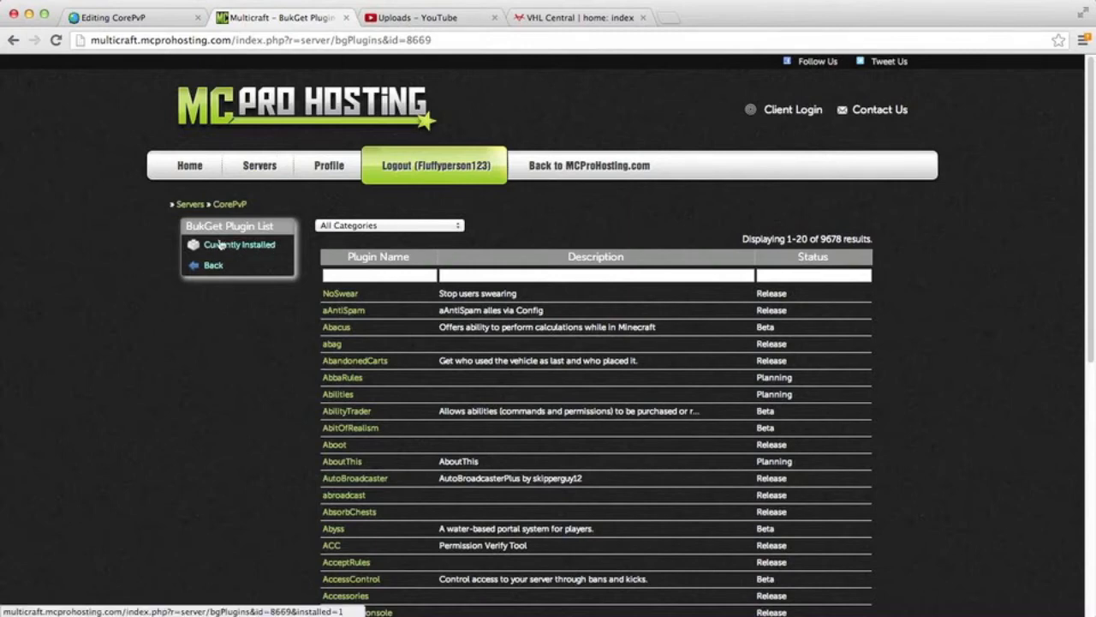
Step: Search the BukGet plugin list for "Noswear" and open the NoSwear plugin's installation page
scroll(390, 249, down, 1)
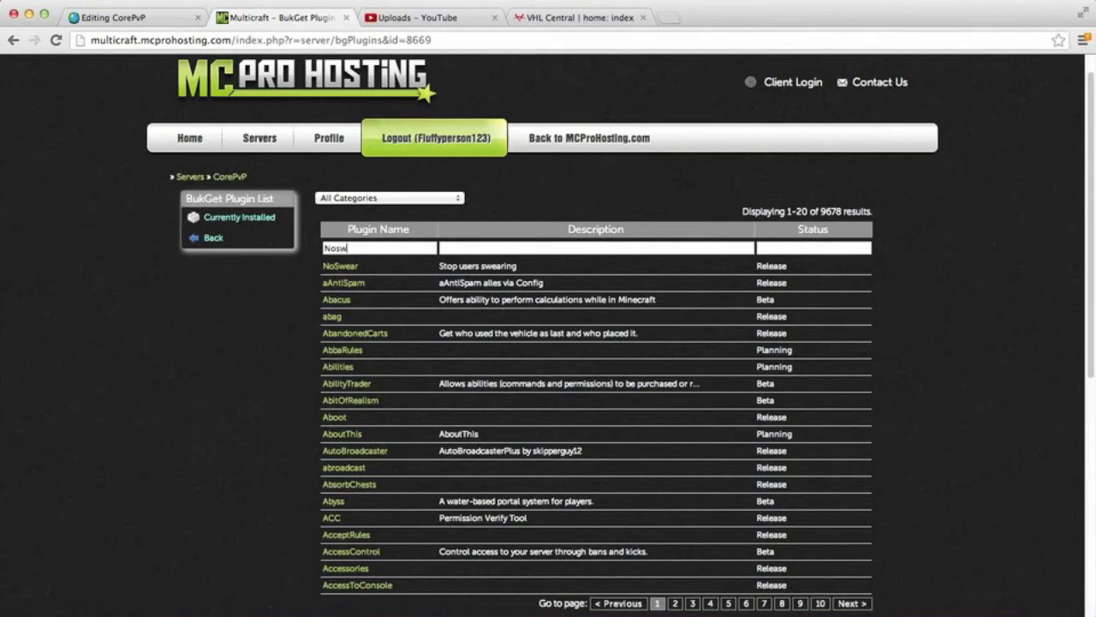
text(r)
key(Return)
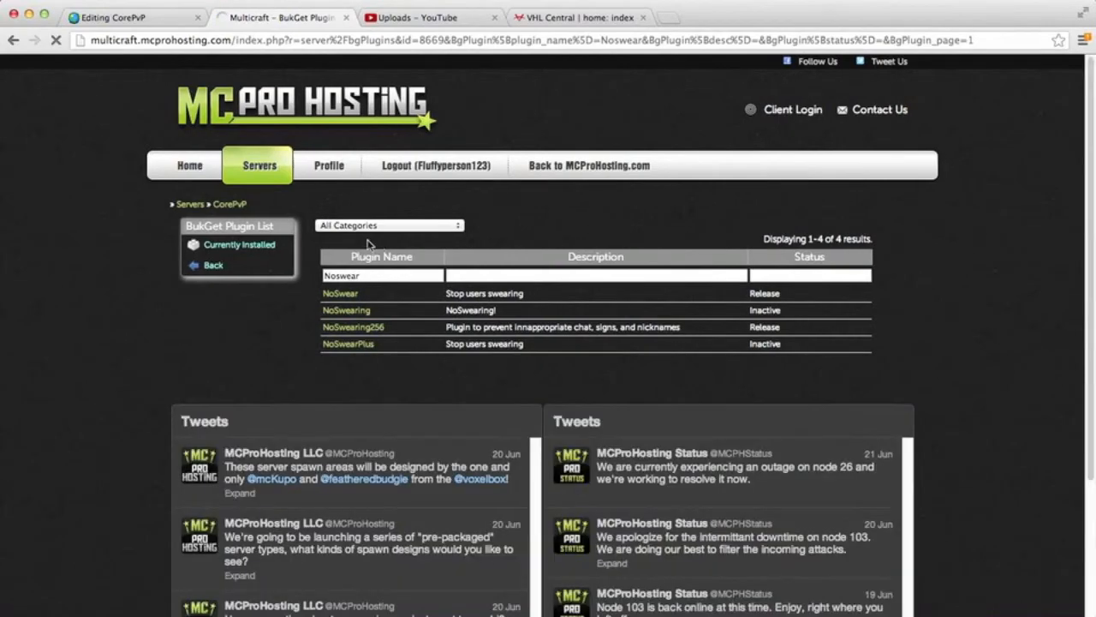
click(350, 294)
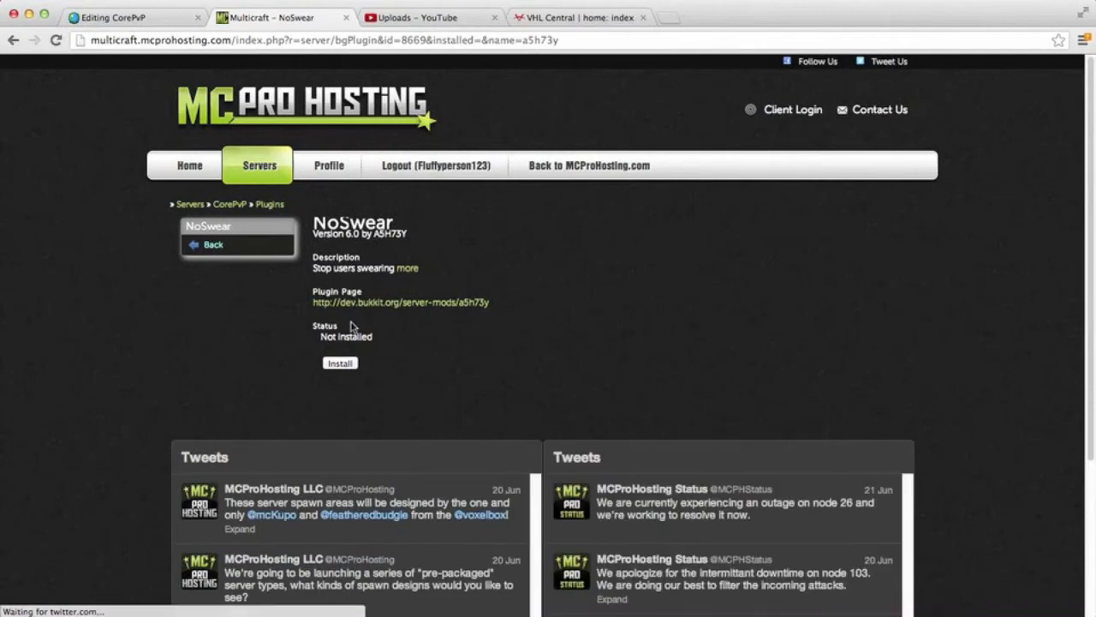
click(340, 363)
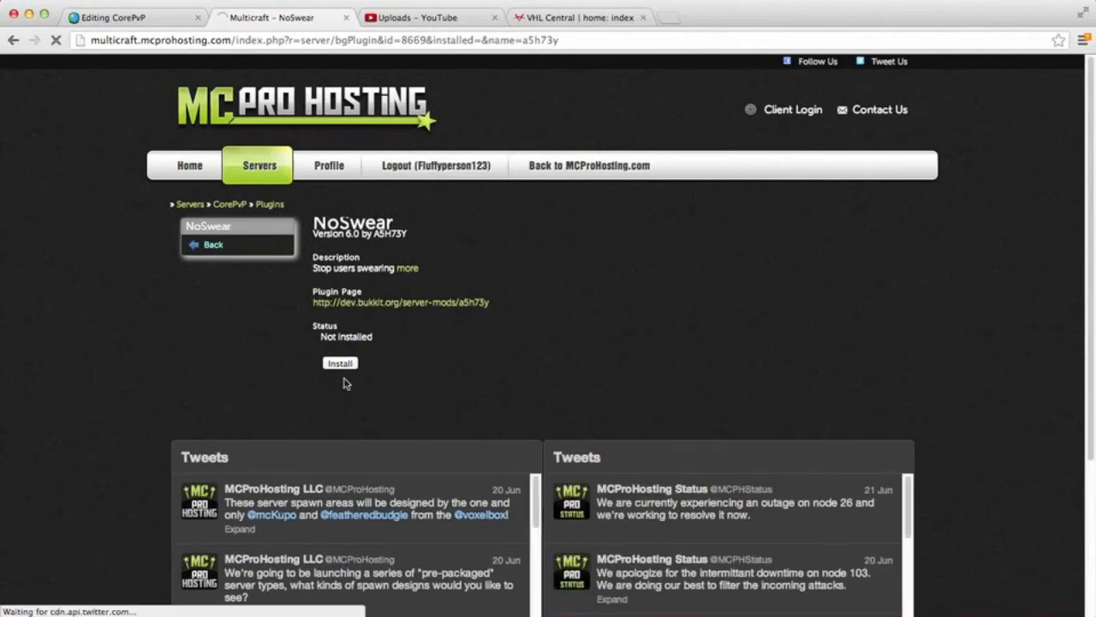
Step: Leave the NoSwear plugin page, return to the CorePvP management page and expand its file options
click(710, 605)
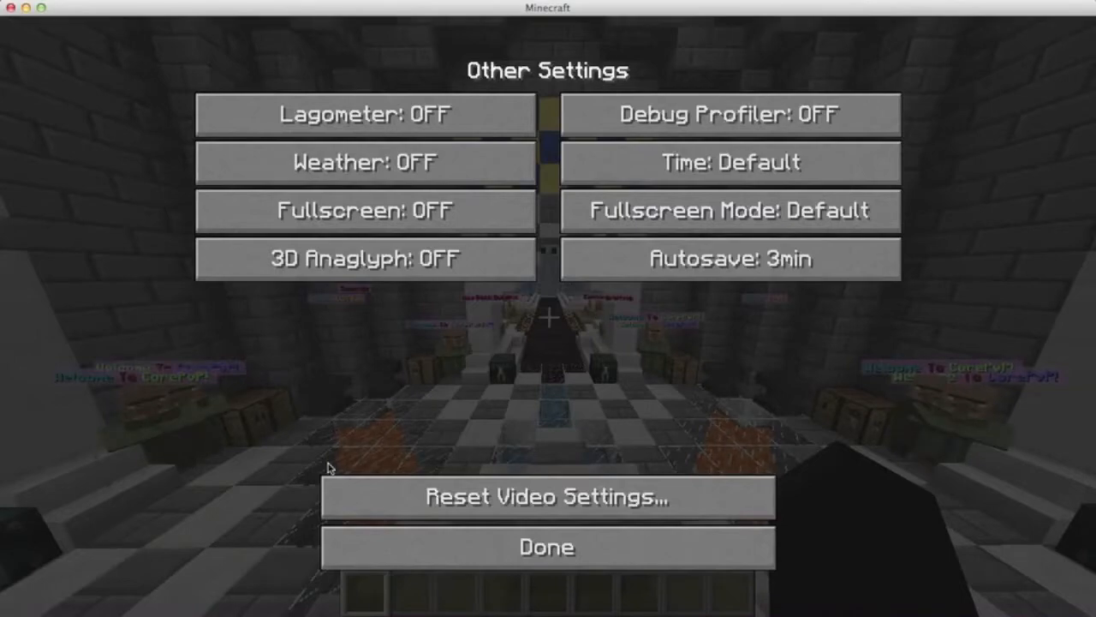
click(220, 595)
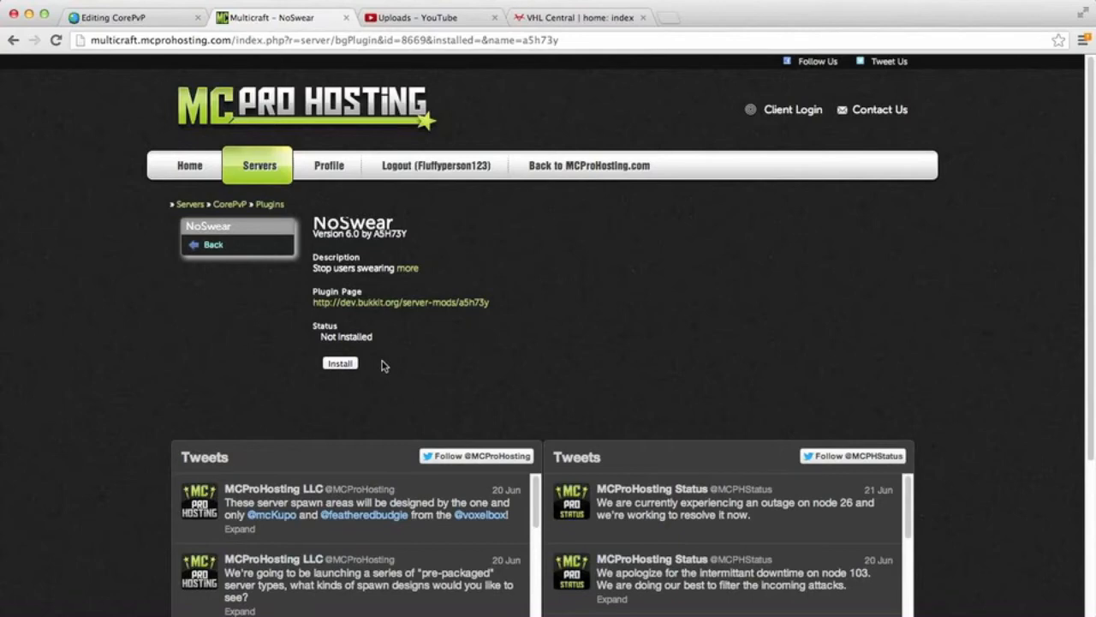
click(214, 244)
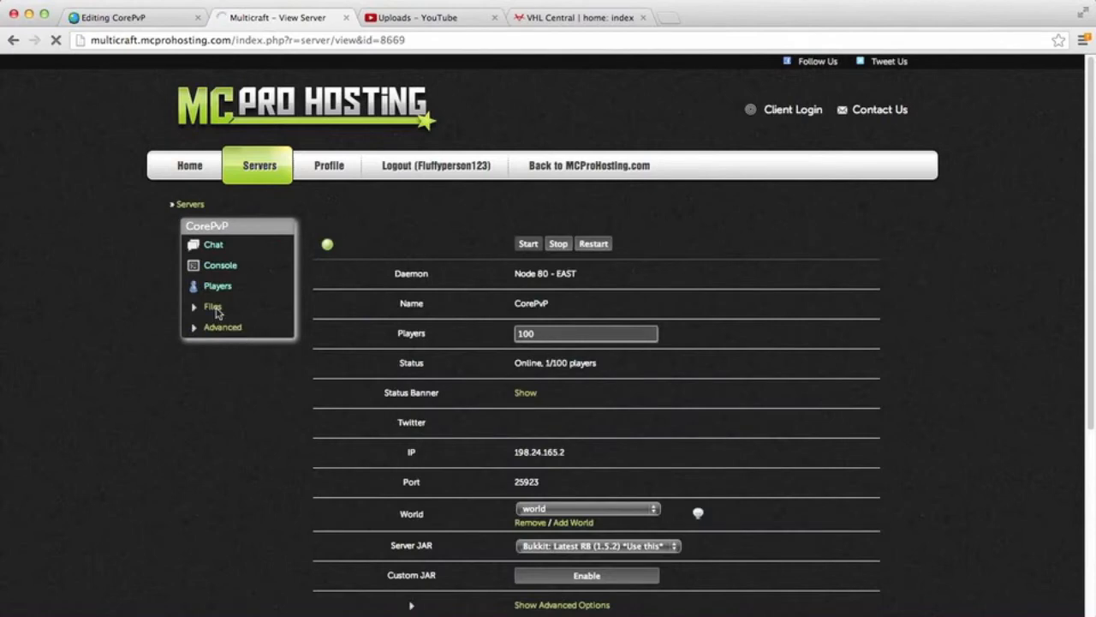
click(213, 312)
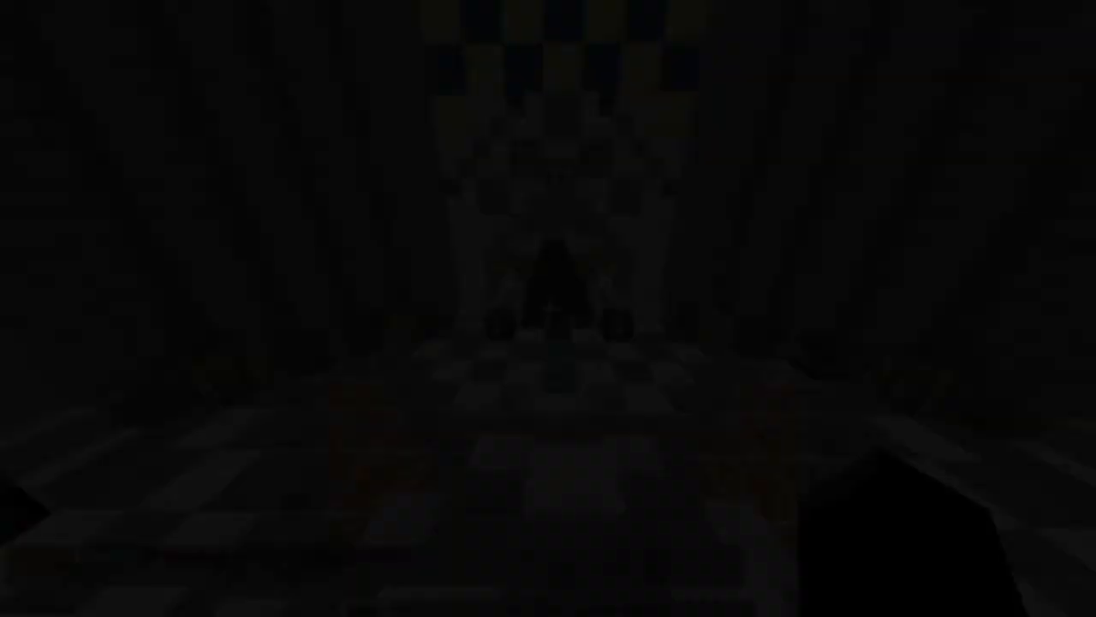
key(w)
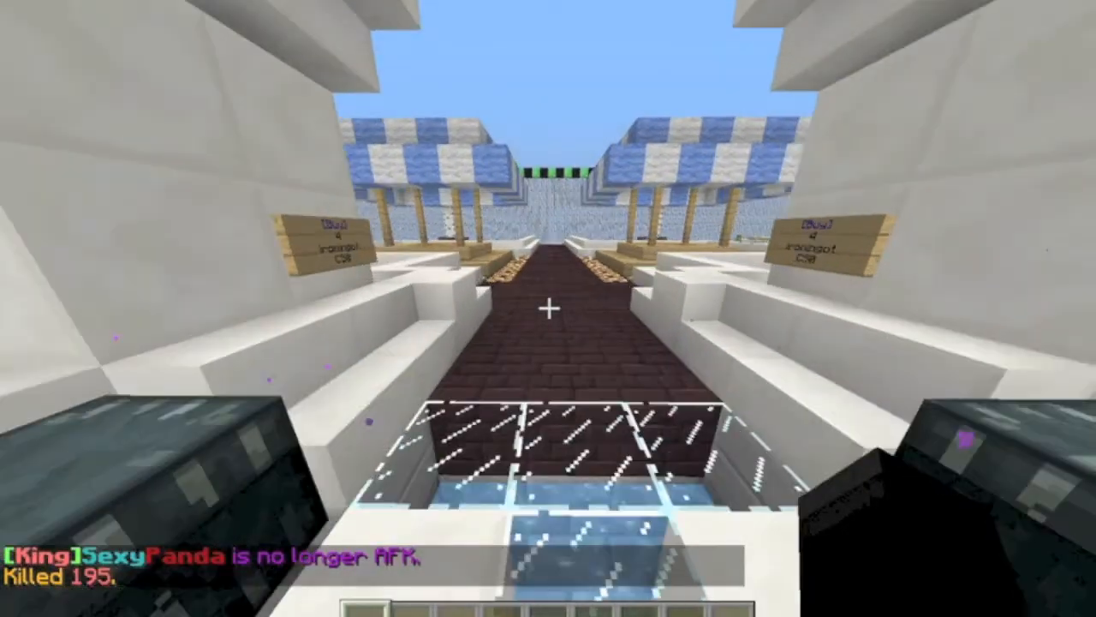
key(w)
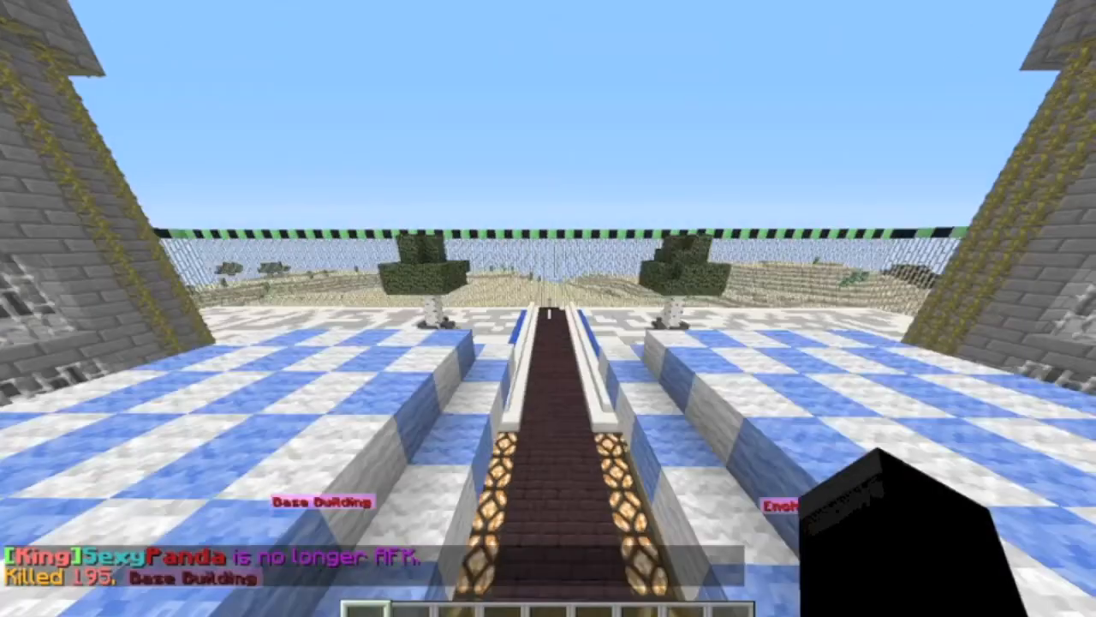
key(w)
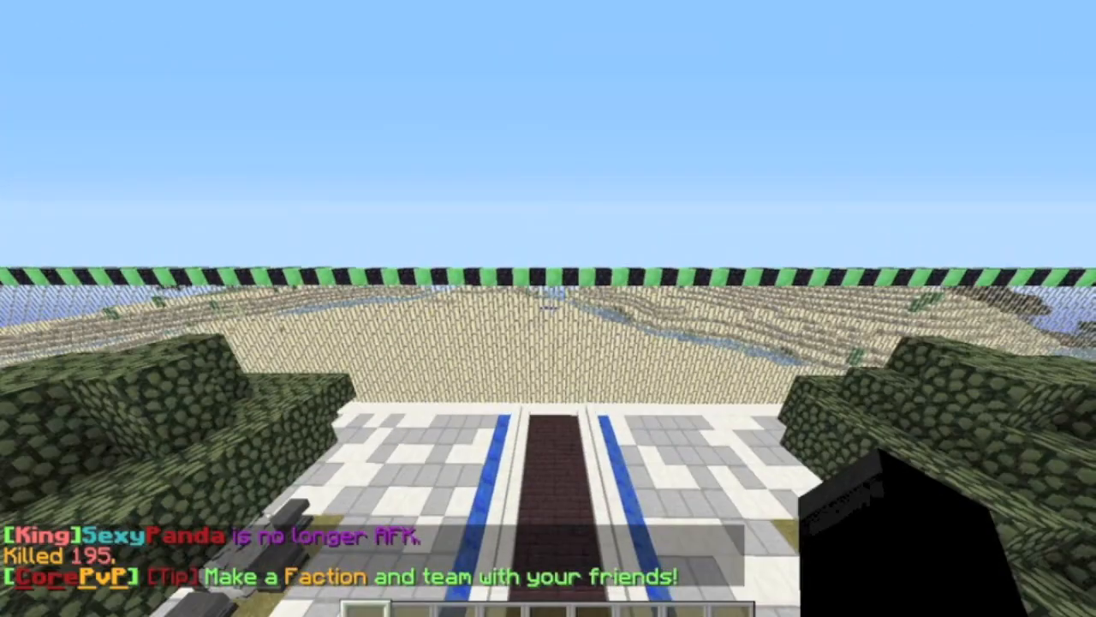
Step: In Minecraft, leave the fenced CorePvP spawn area and move to the open desert in the WarZone
key(w)
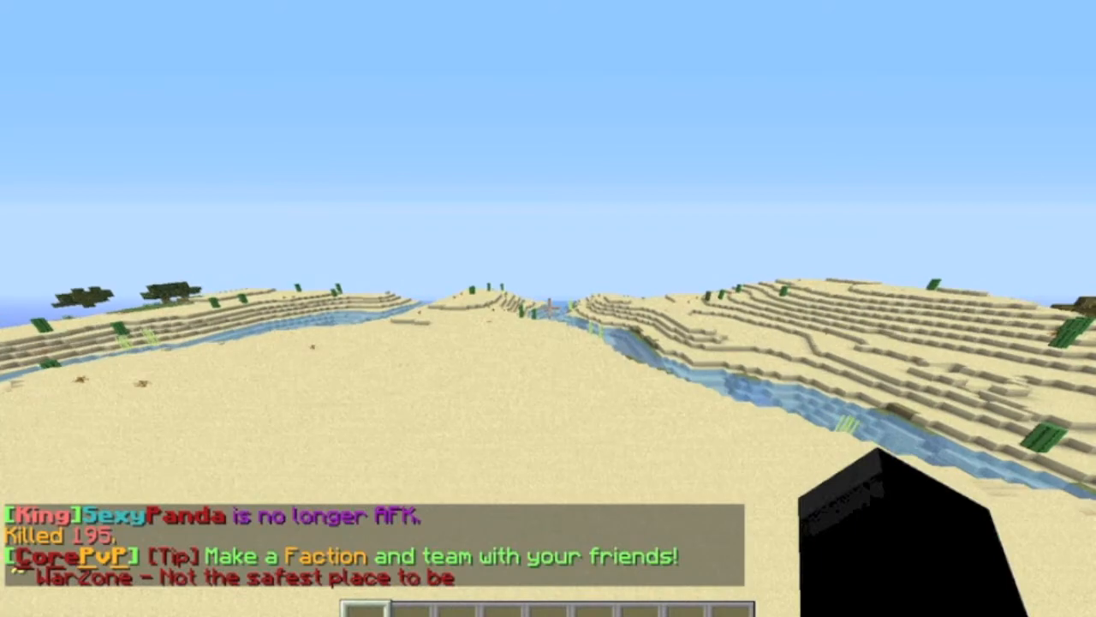
key(w)
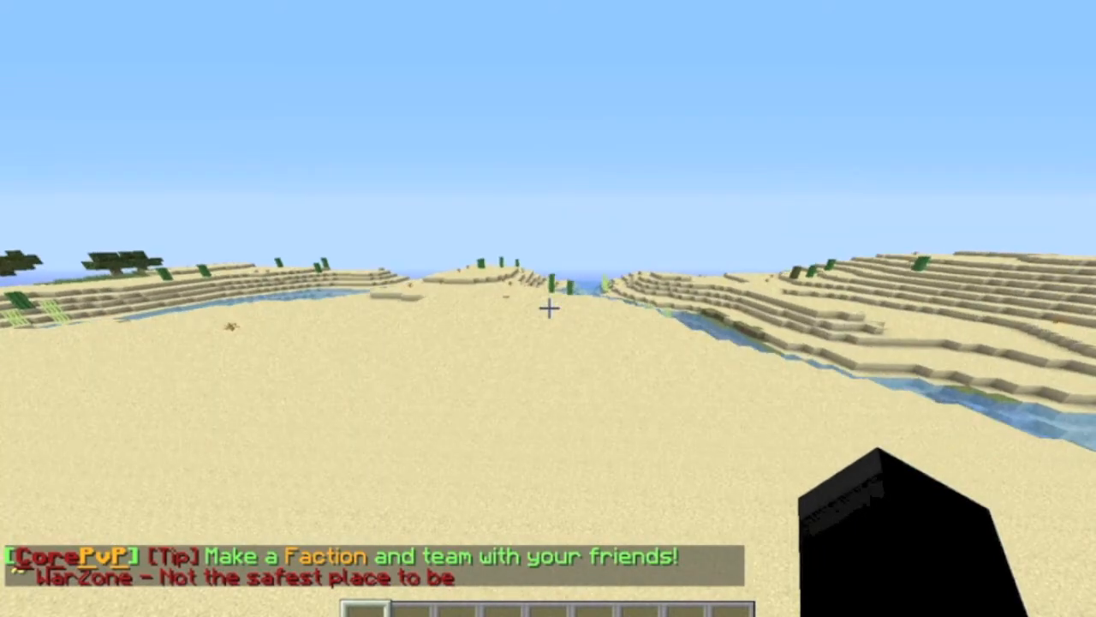
key(w)
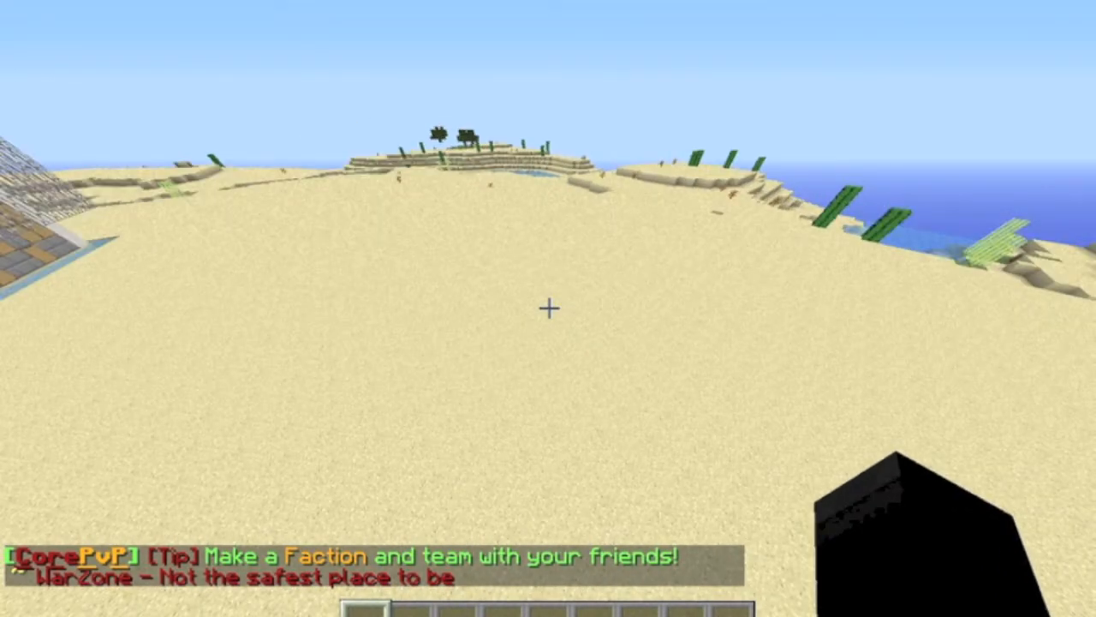
key(w)
key(w)
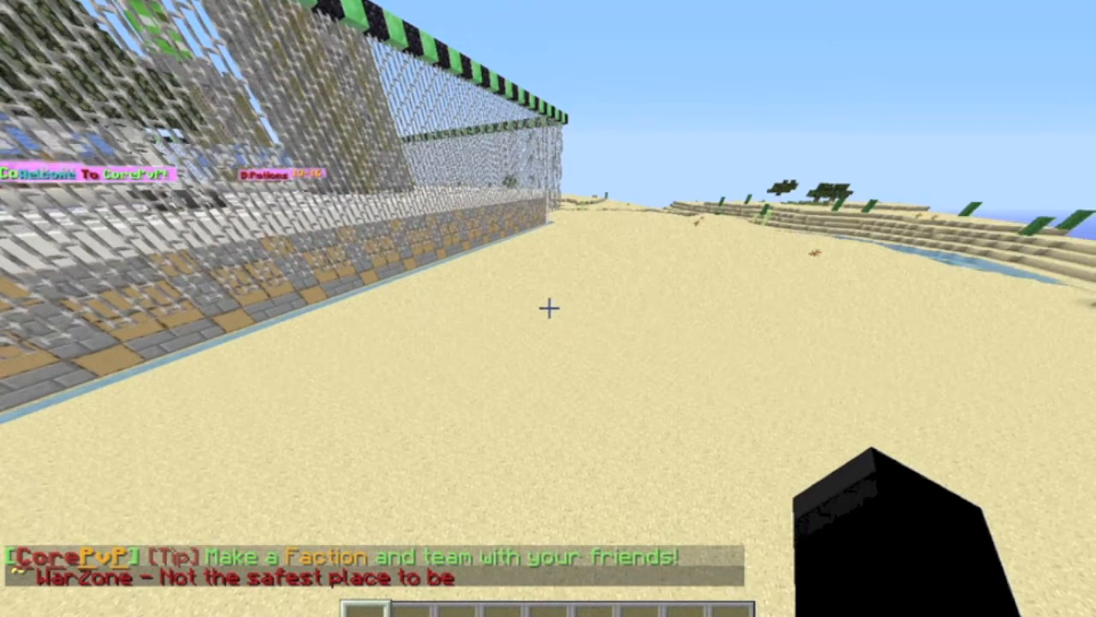
key(w)
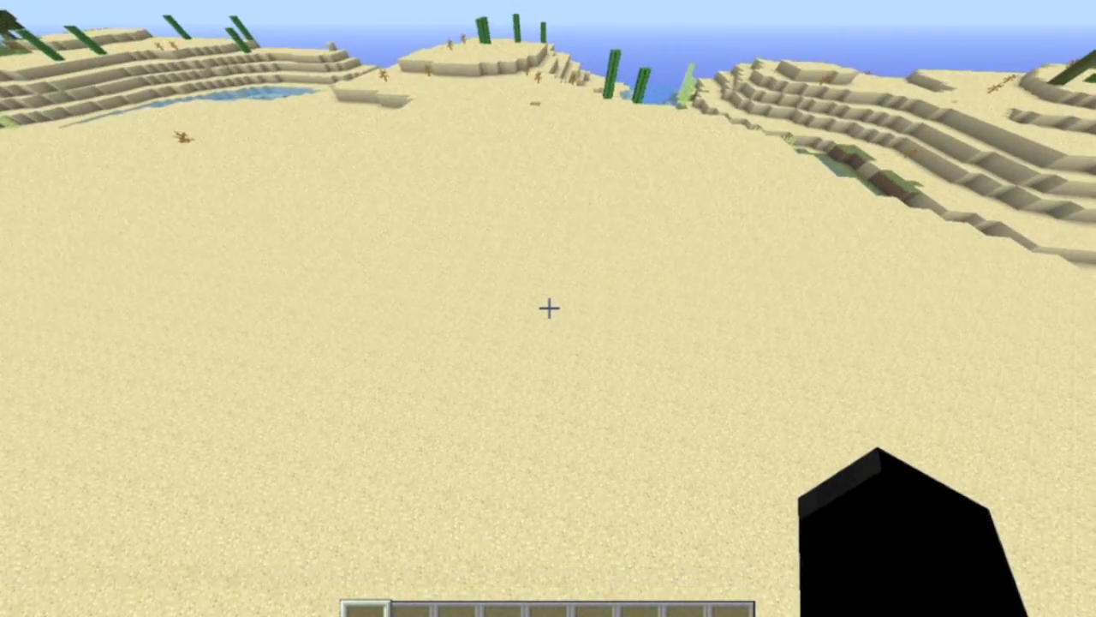
Step: Put a stone block in the first hotbar slot and assign the fireball command to it
key(t)
key(Escape)
key(e)
click(363, 211)
click(372, 428)
key(e)
key(t)
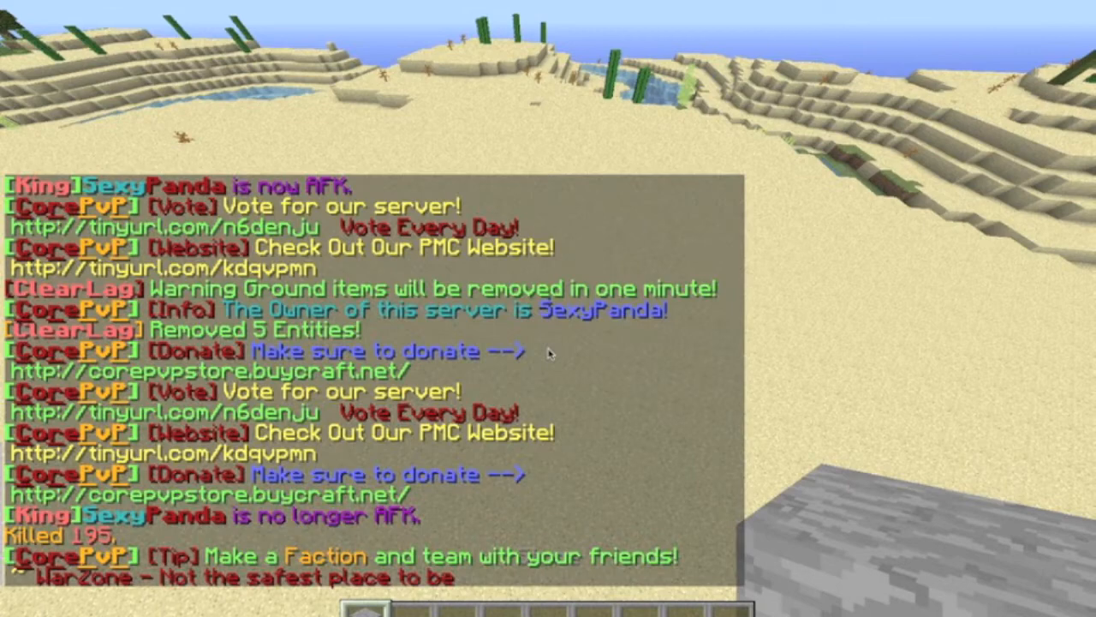
key(Return)
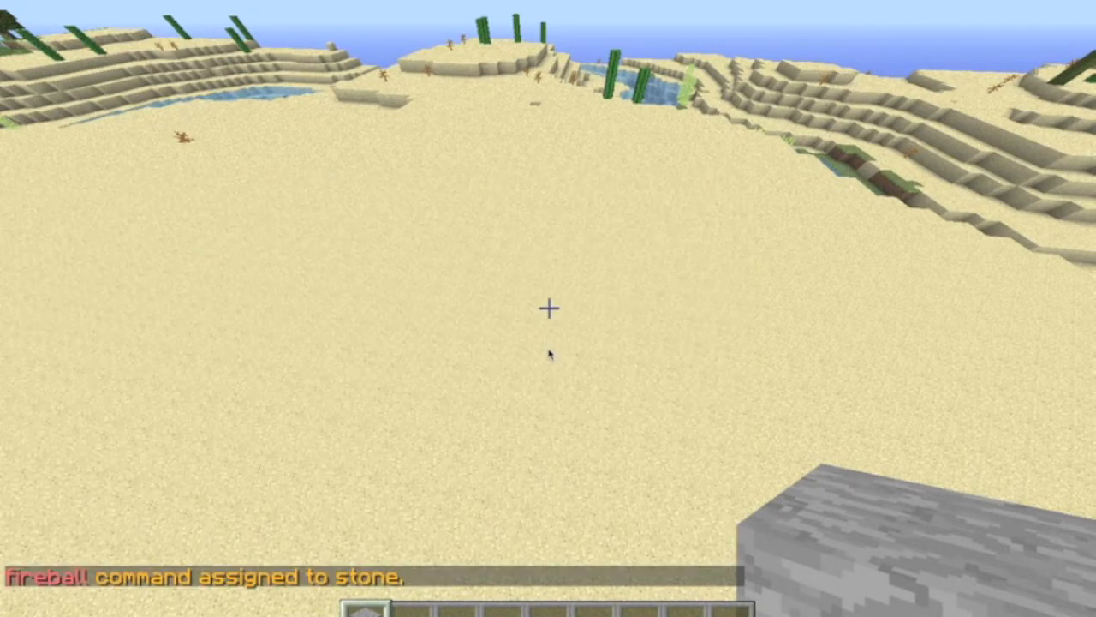
Step: Launch fireballs repeatedly with the stone block at the desert ground to blast a crater into the sand
right_click(548, 309)
right_click(548, 309)
right_click(548, 308)
right_click(548, 308)
right_click(549, 308)
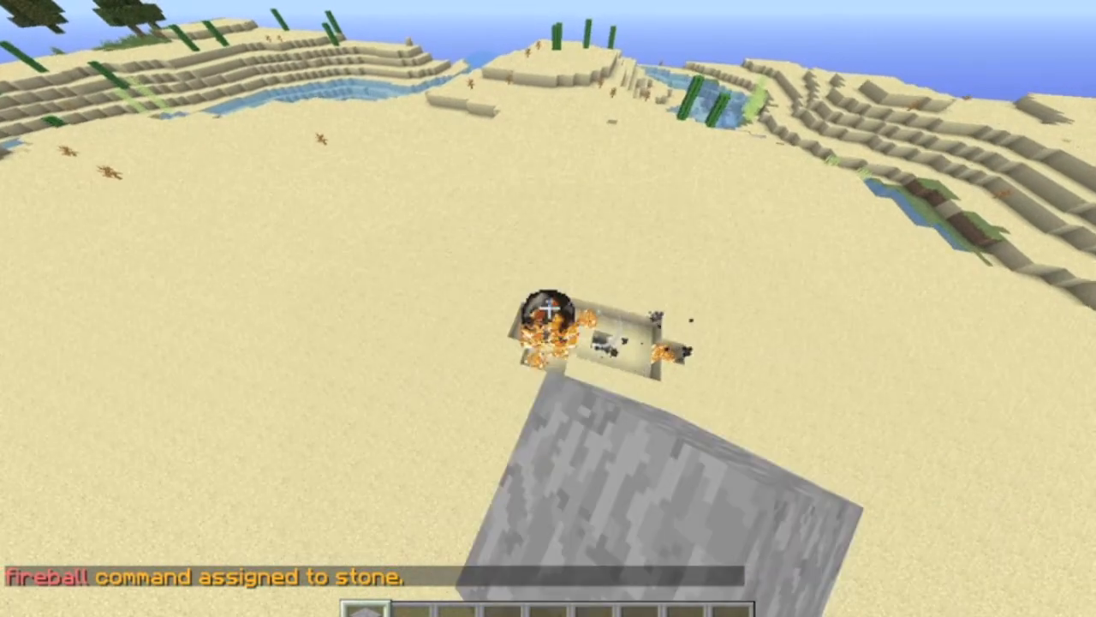
right_click(548, 309)
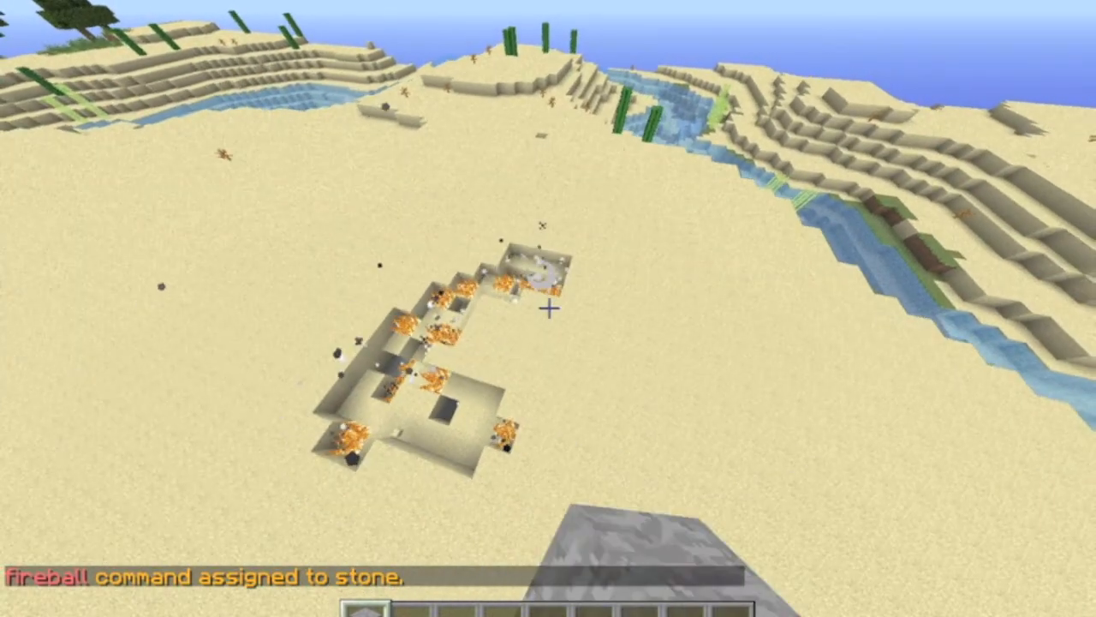
right_click(548, 308)
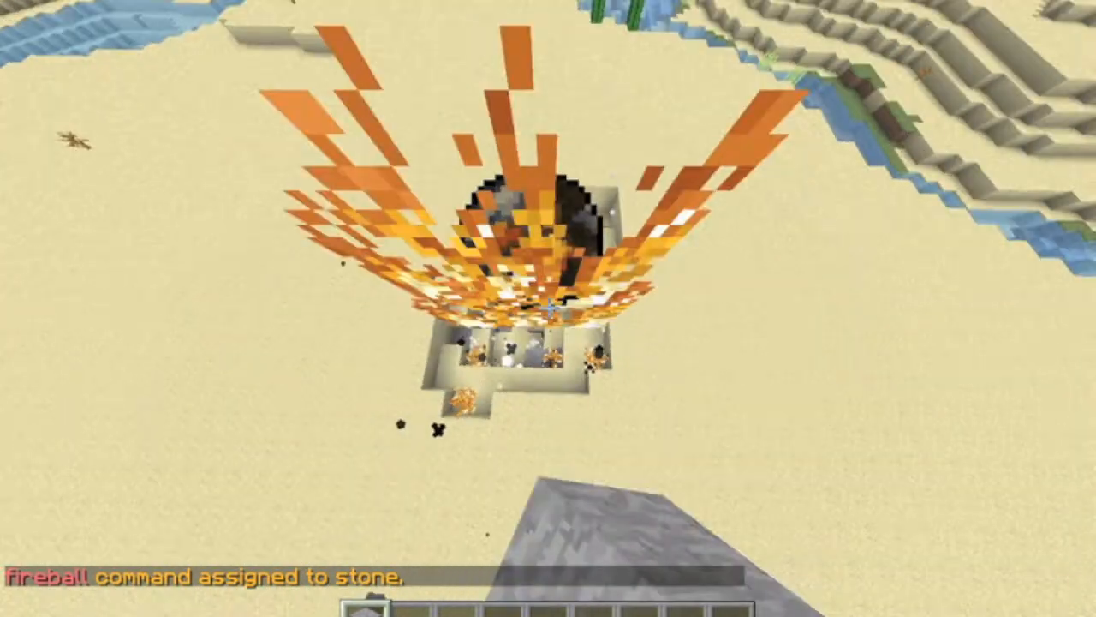
right_click(548, 308)
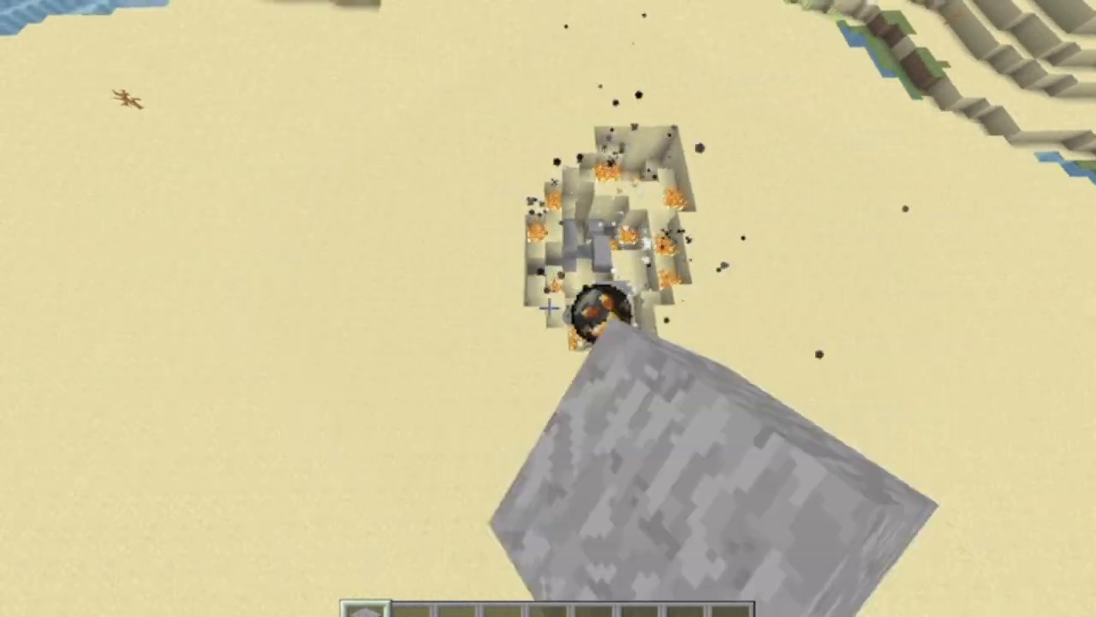
right_click(548, 308)
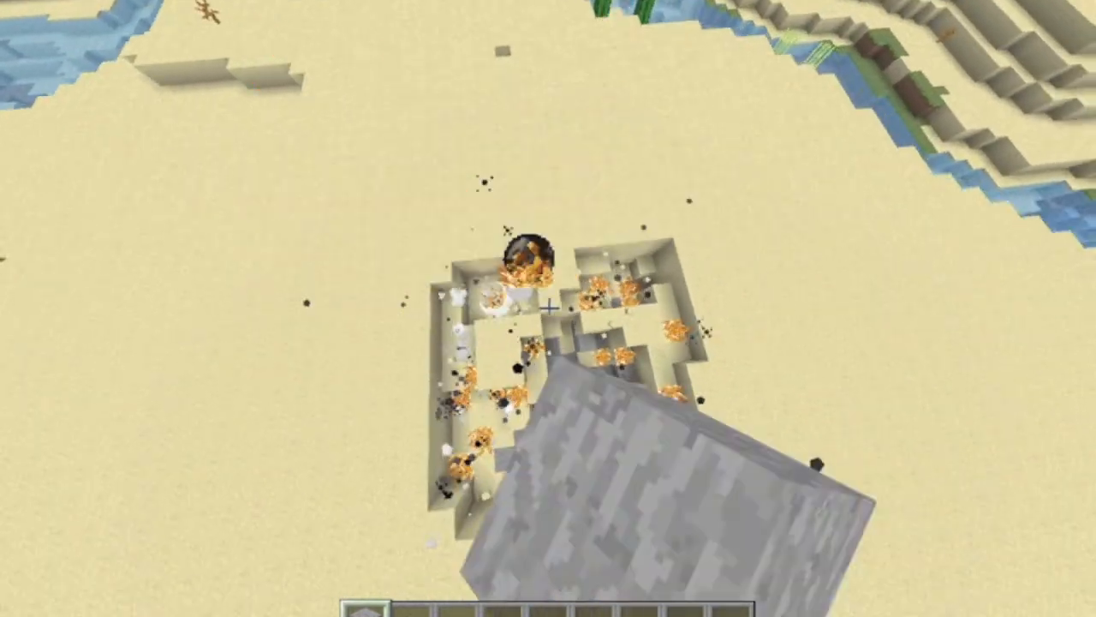
right_click(549, 308)
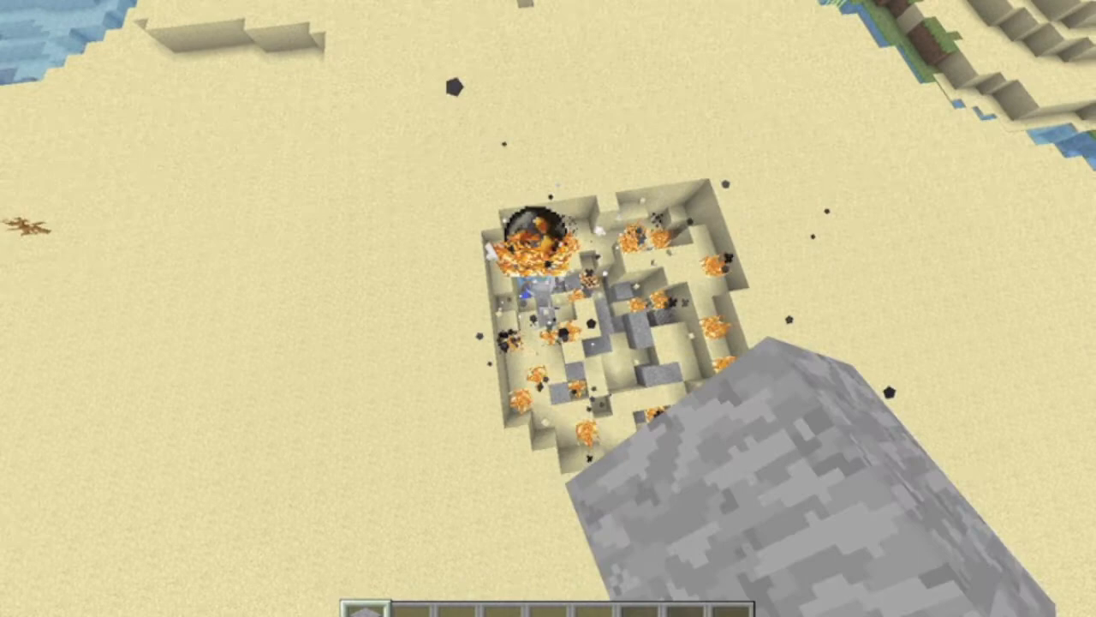
right_click(549, 308)
right_click(548, 309)
right_click(548, 309)
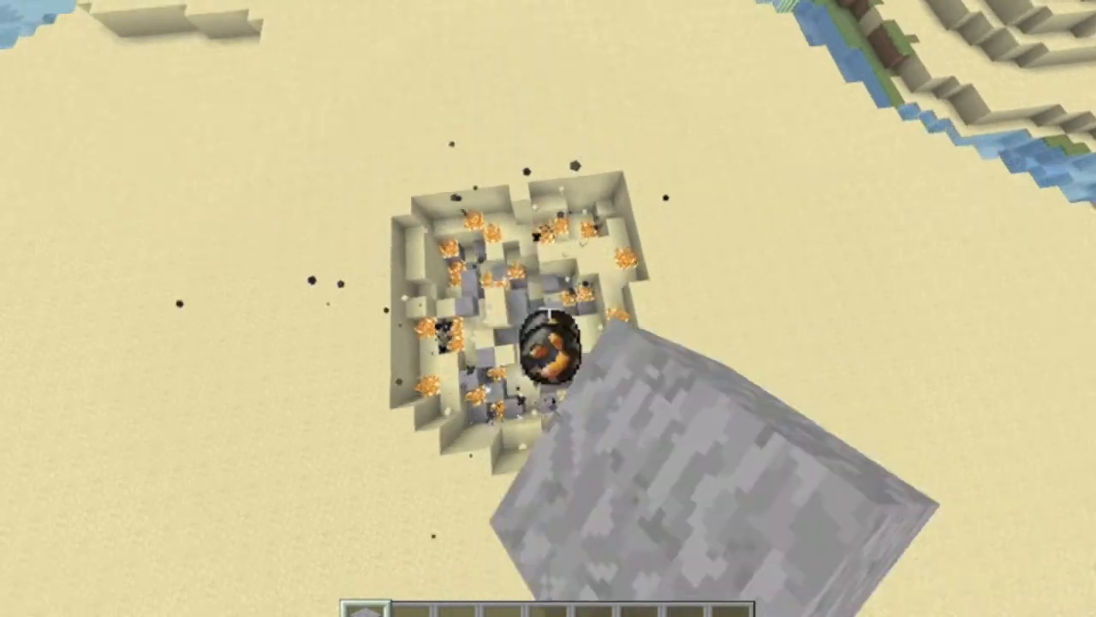
right_click(548, 308)
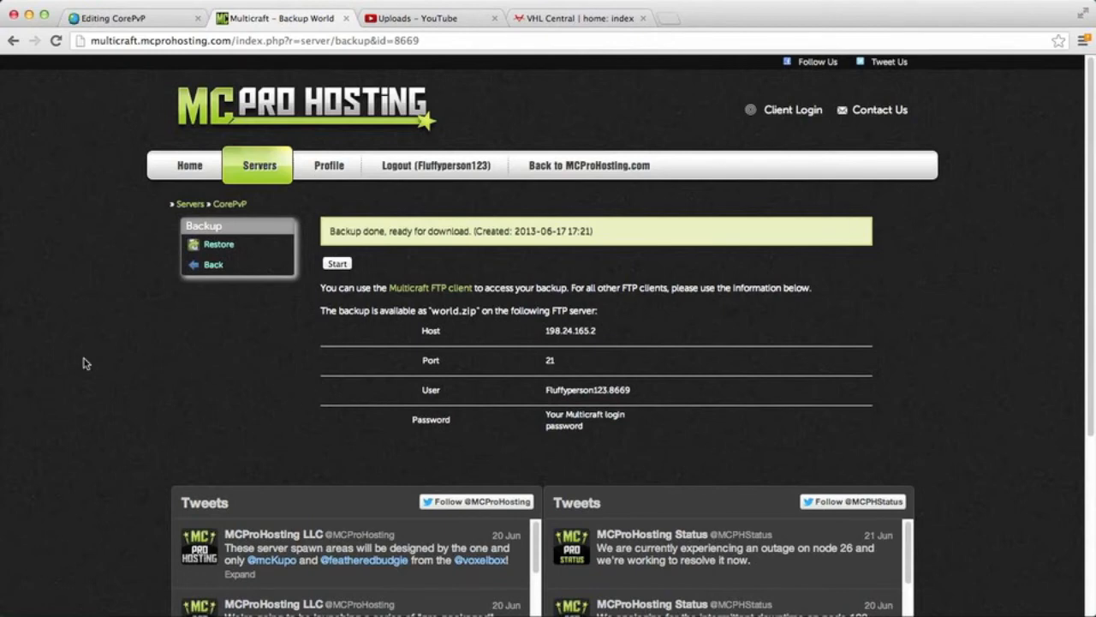
Step: In the Multicraft control panel, return from the backup page to the CorePvP management page and stop the server
click(212, 266)
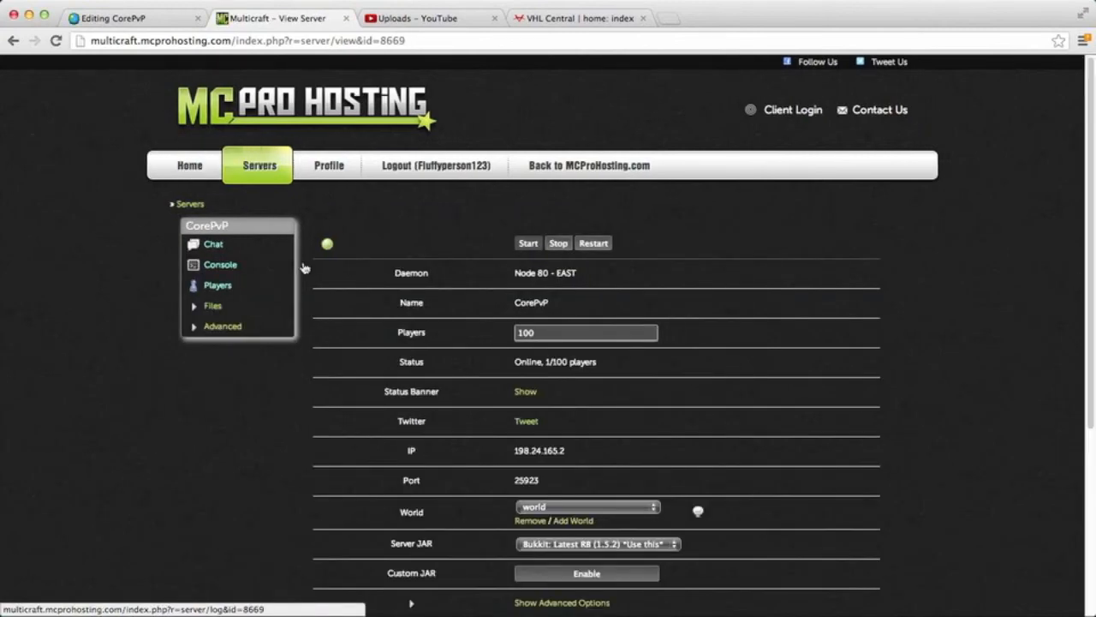
click(558, 244)
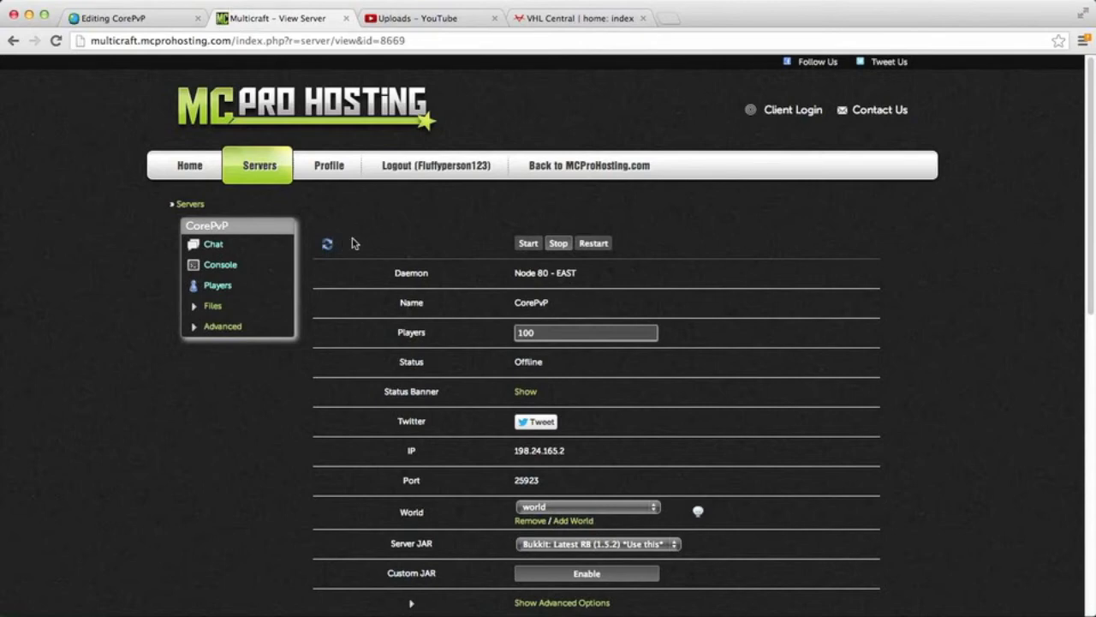
Step: Open FTP file access for the CorePvP server and log in with the Multicraft password
click(206, 310)
click(225, 370)
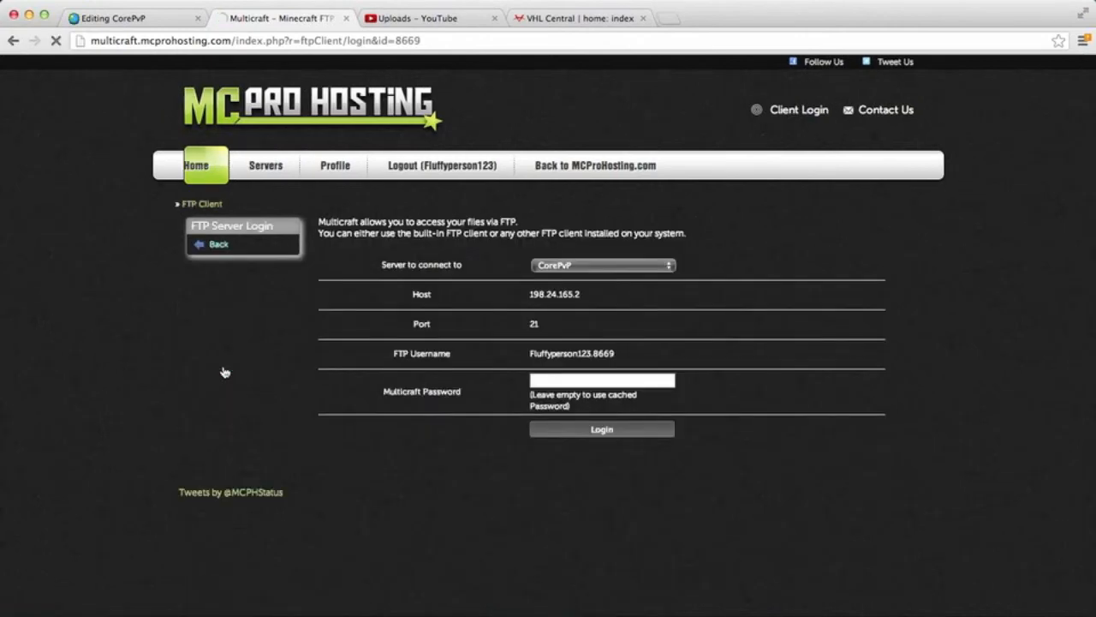
click(556, 382)
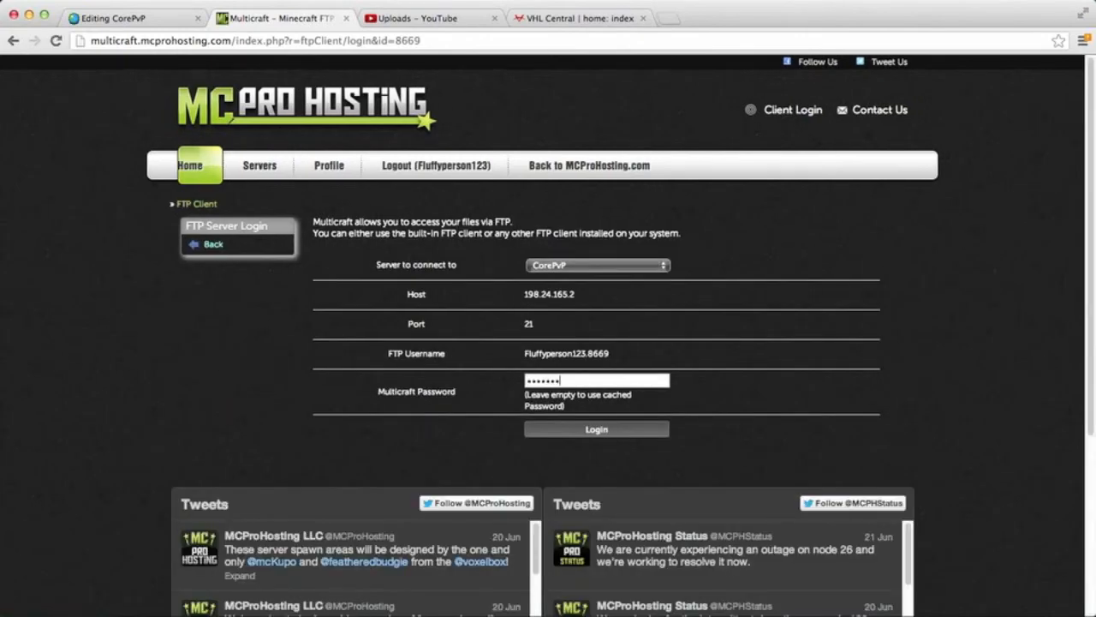
key(Return)
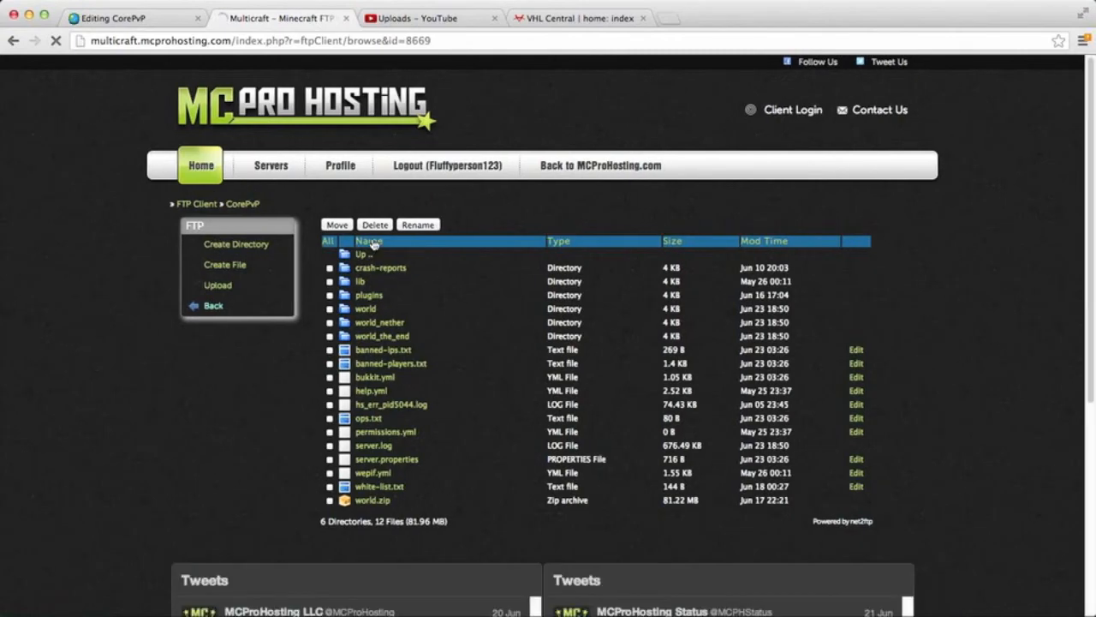
Step: Delete the world directory from the CorePvP server files, confirm the deletion and return to the file list
click(329, 309)
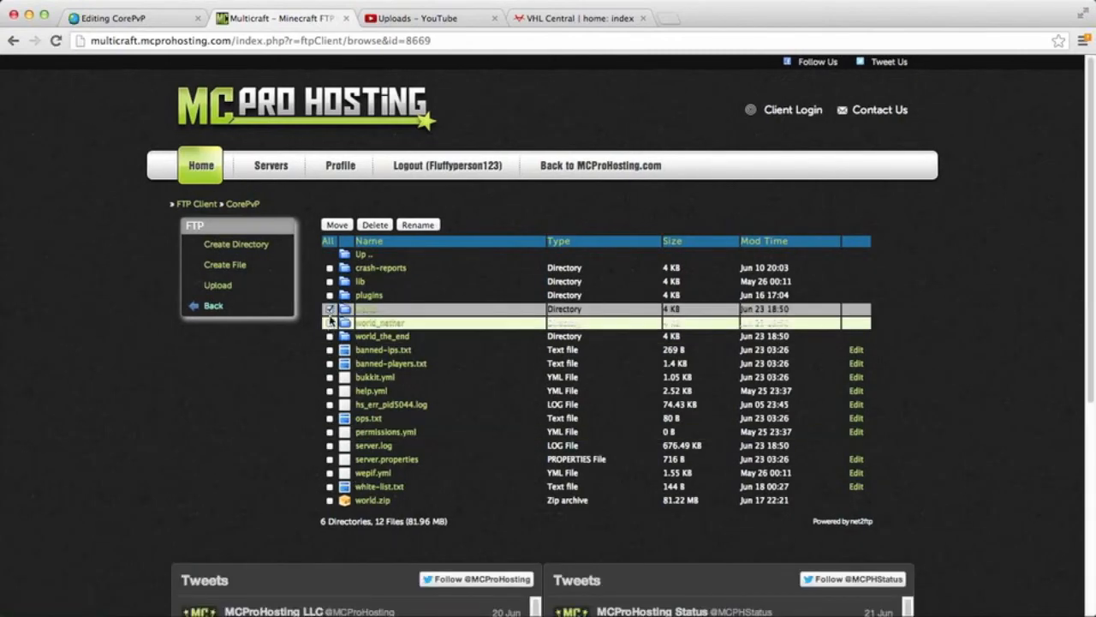
click(386, 226)
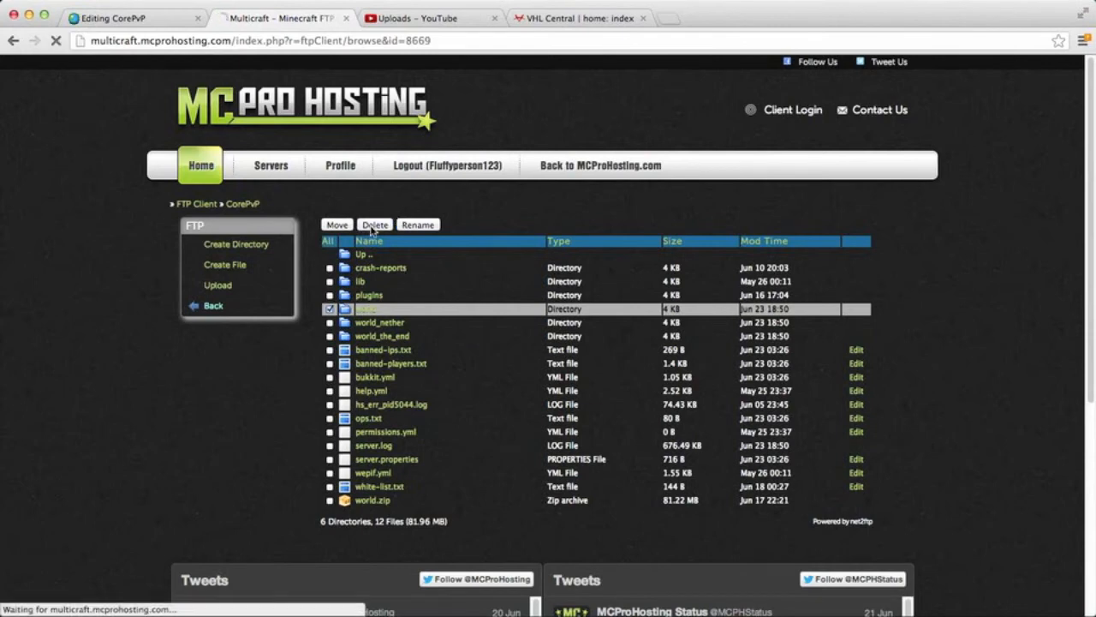
click(347, 309)
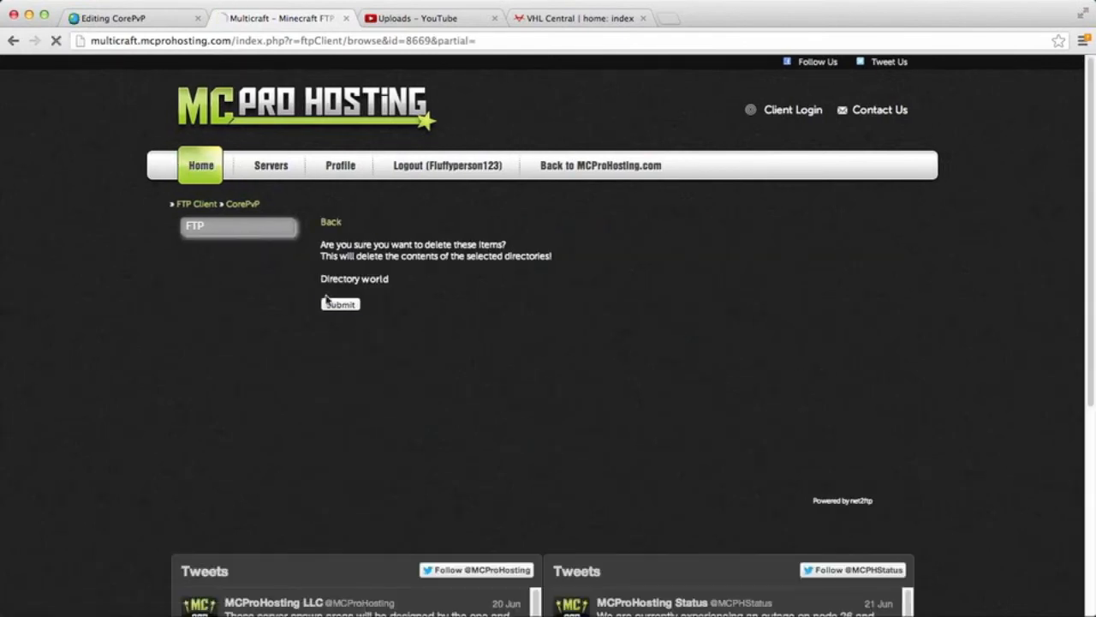
click(337, 306)
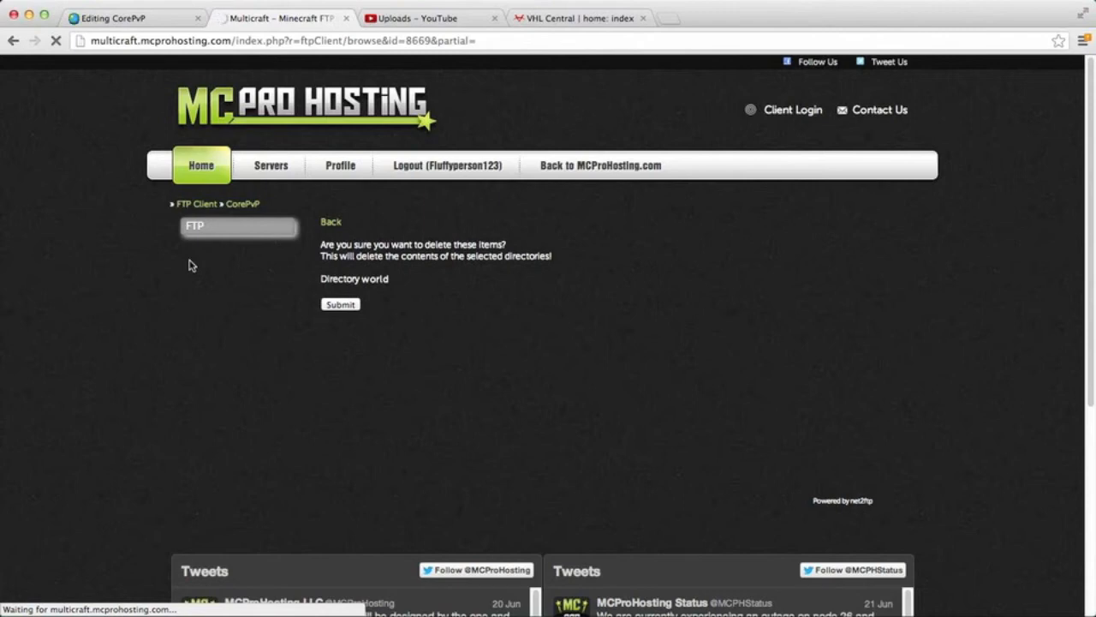
click(340, 306)
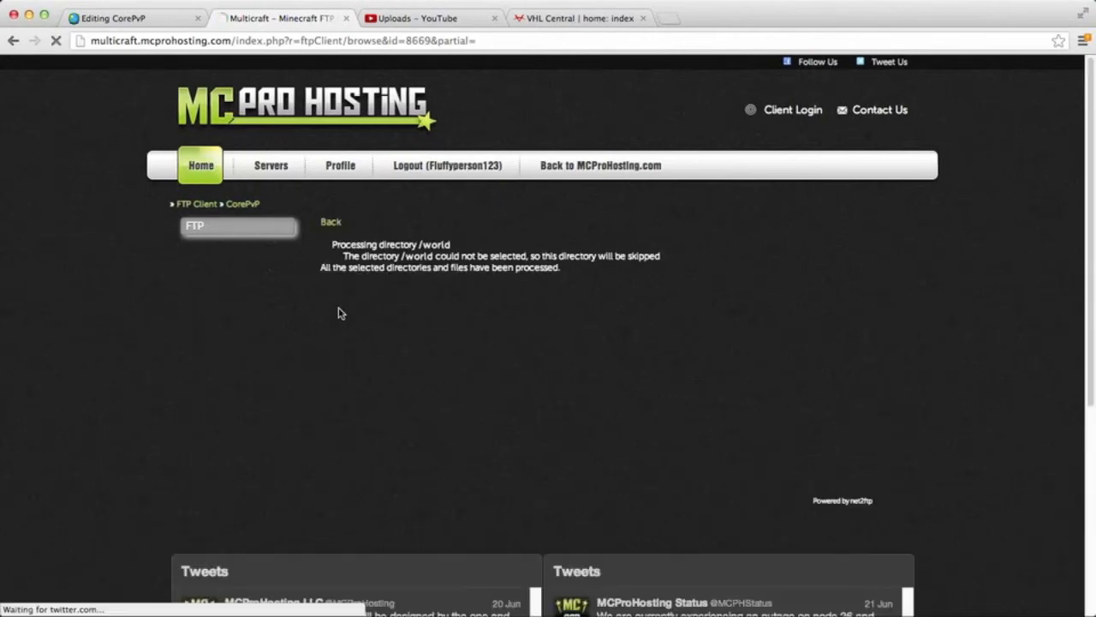
click(331, 222)
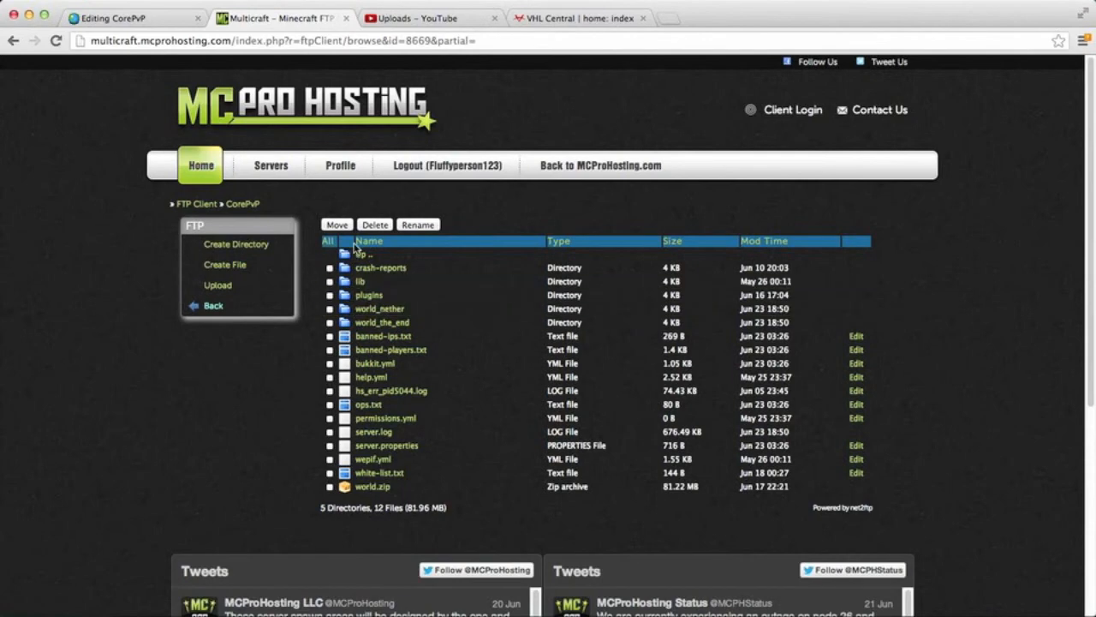
Step: Leave the FTP client and open the backup page of the CorePvP server
click(219, 310)
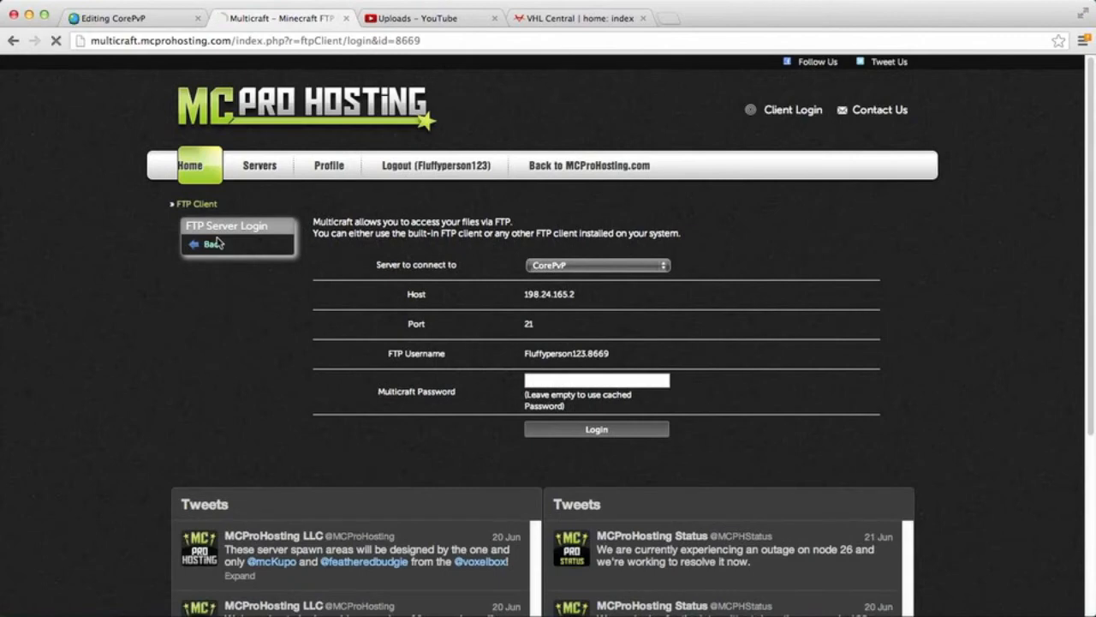
click(215, 247)
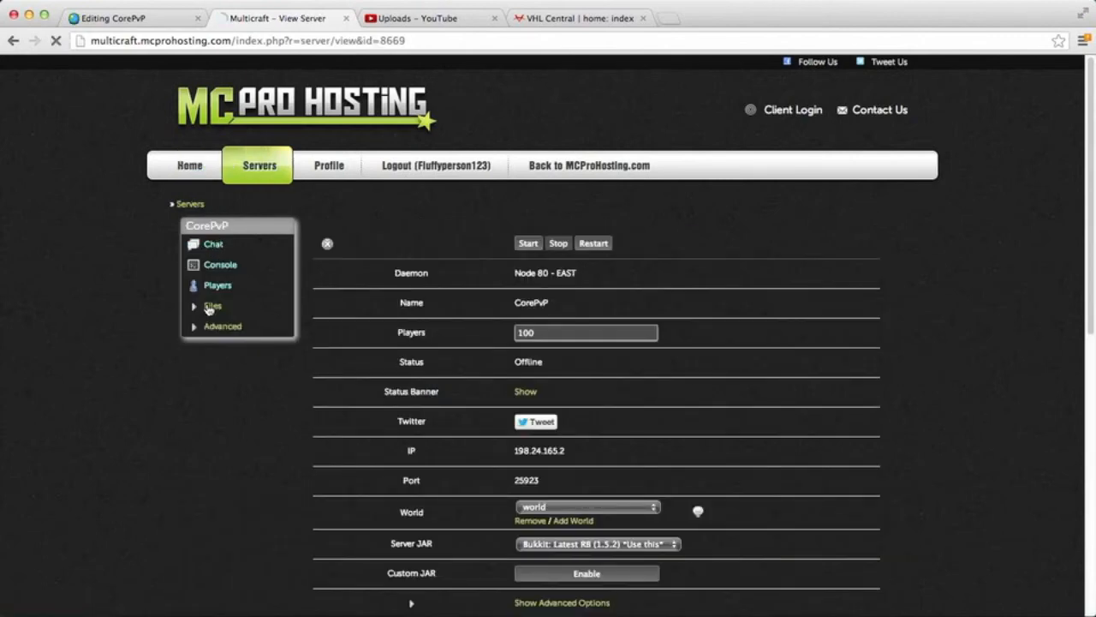
click(208, 308)
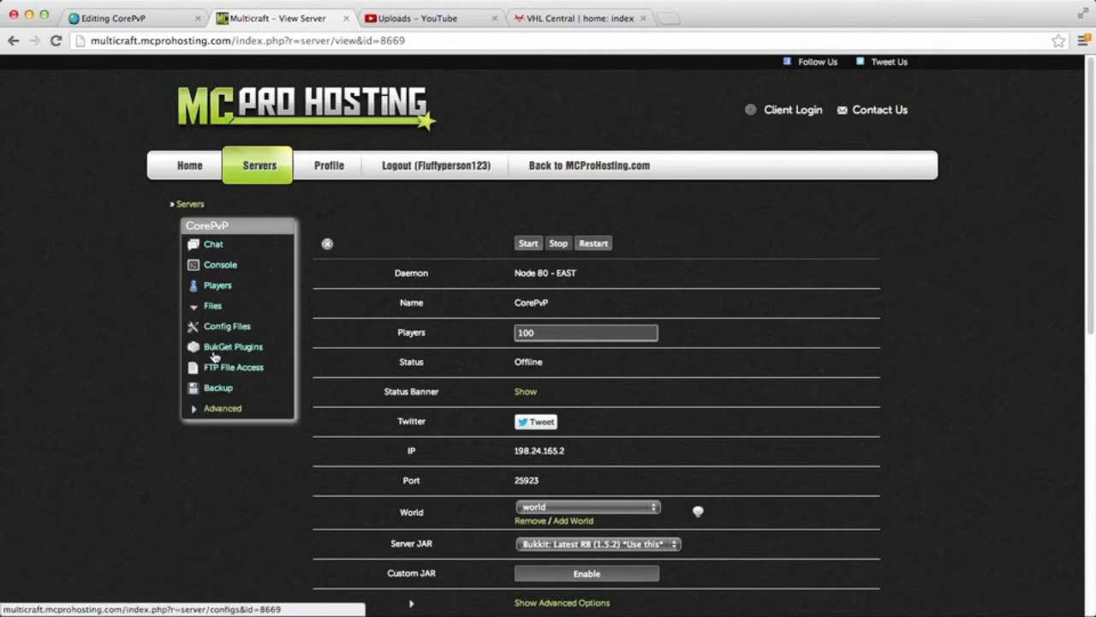
click(219, 388)
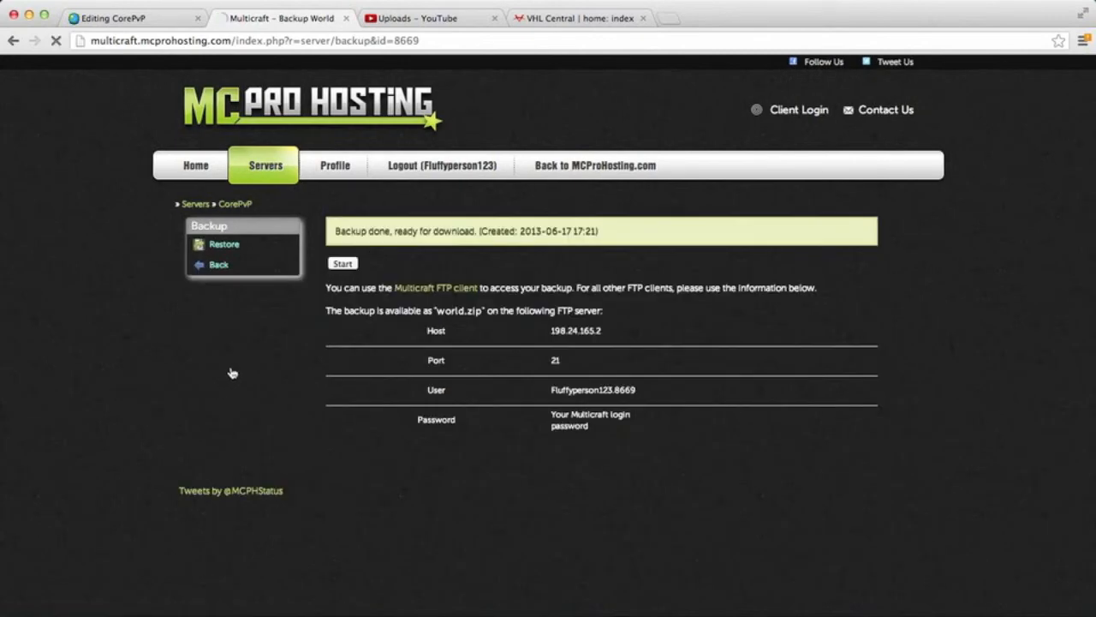
Step: Restore the world.zip backup over the existing files and return to the CorePvP management page
click(219, 245)
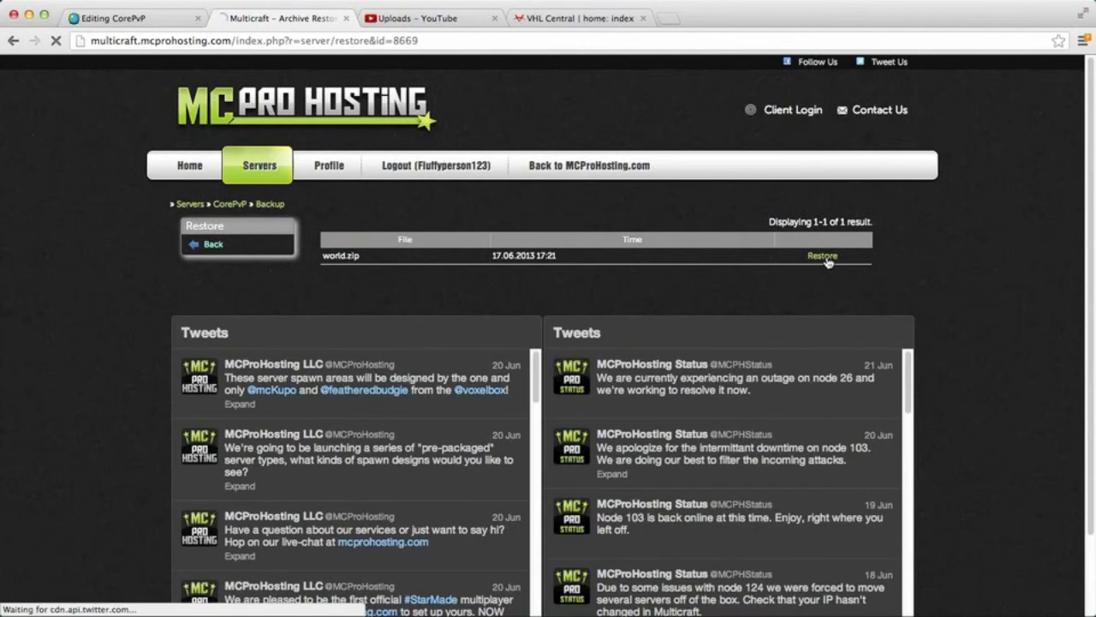
click(824, 257)
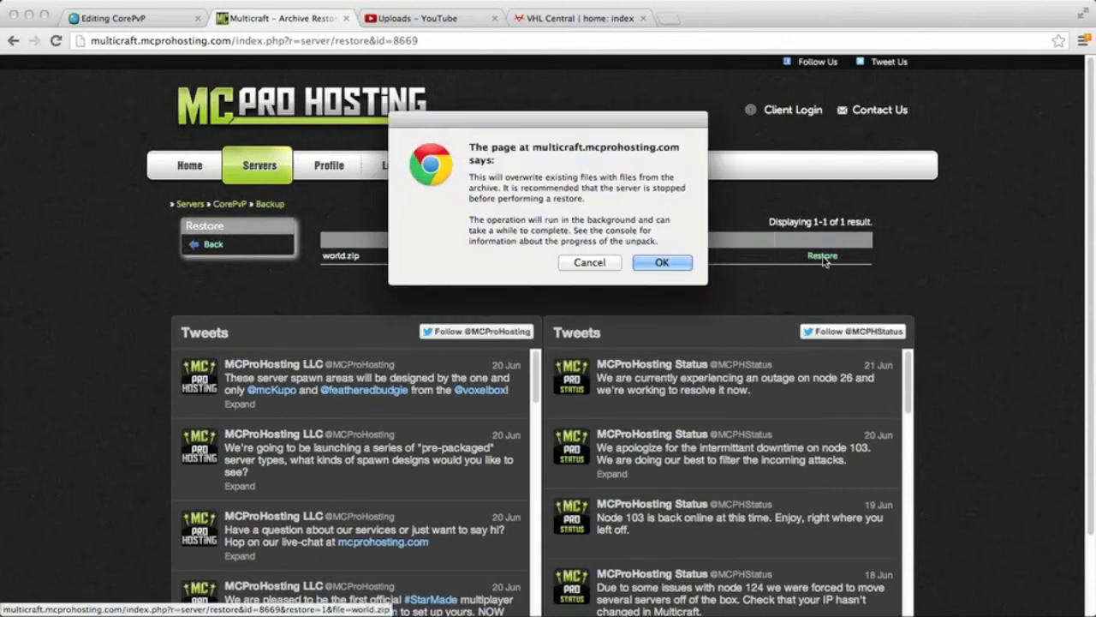
click(664, 263)
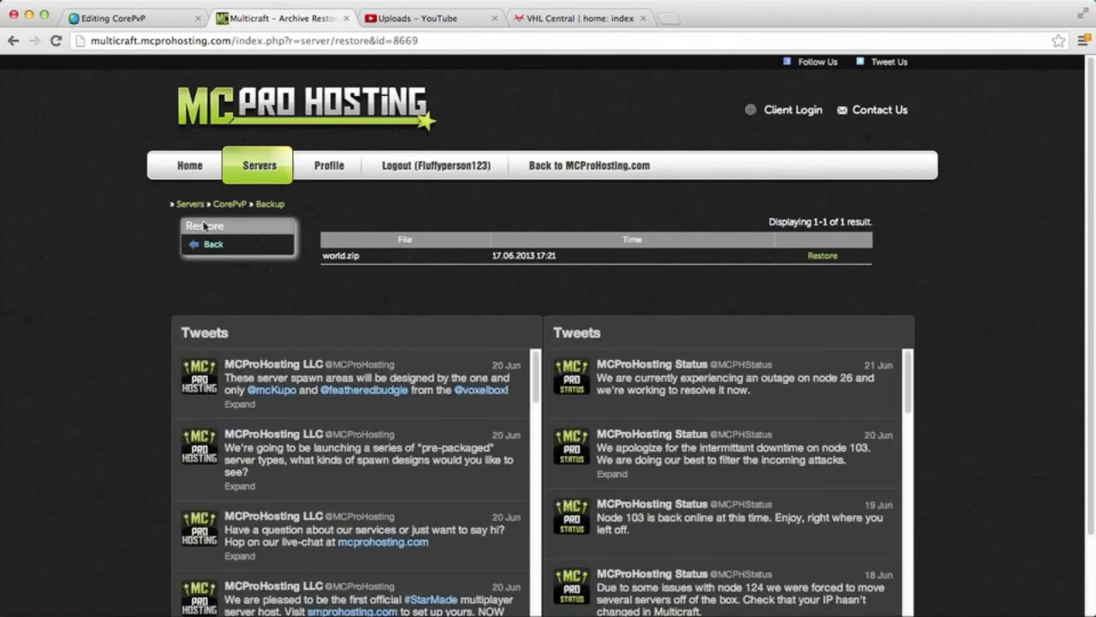
click(214, 248)
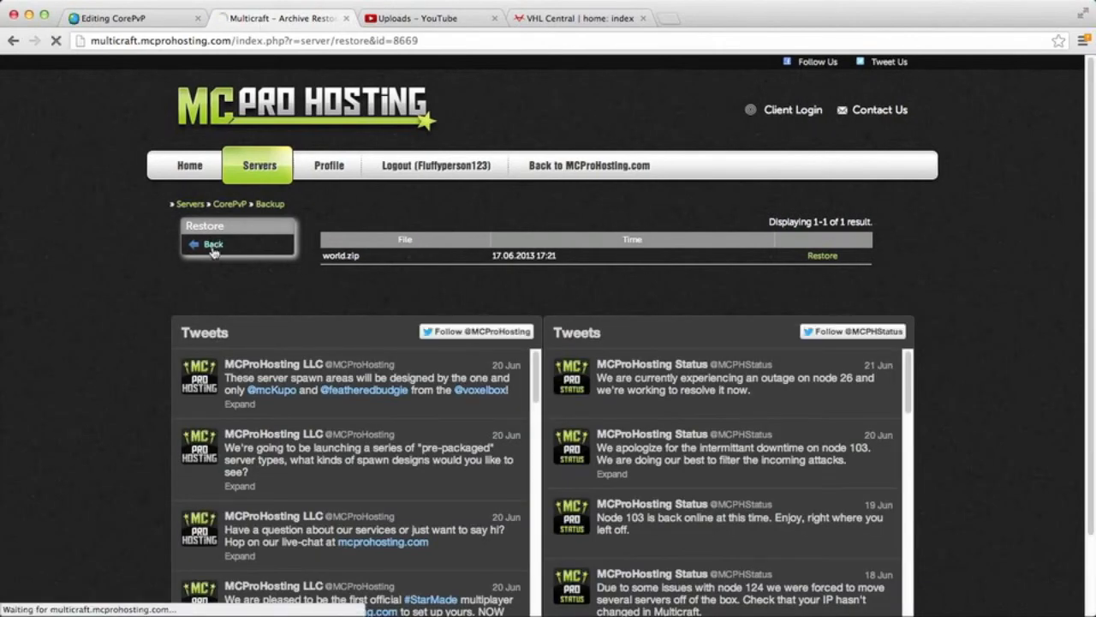
click(213, 246)
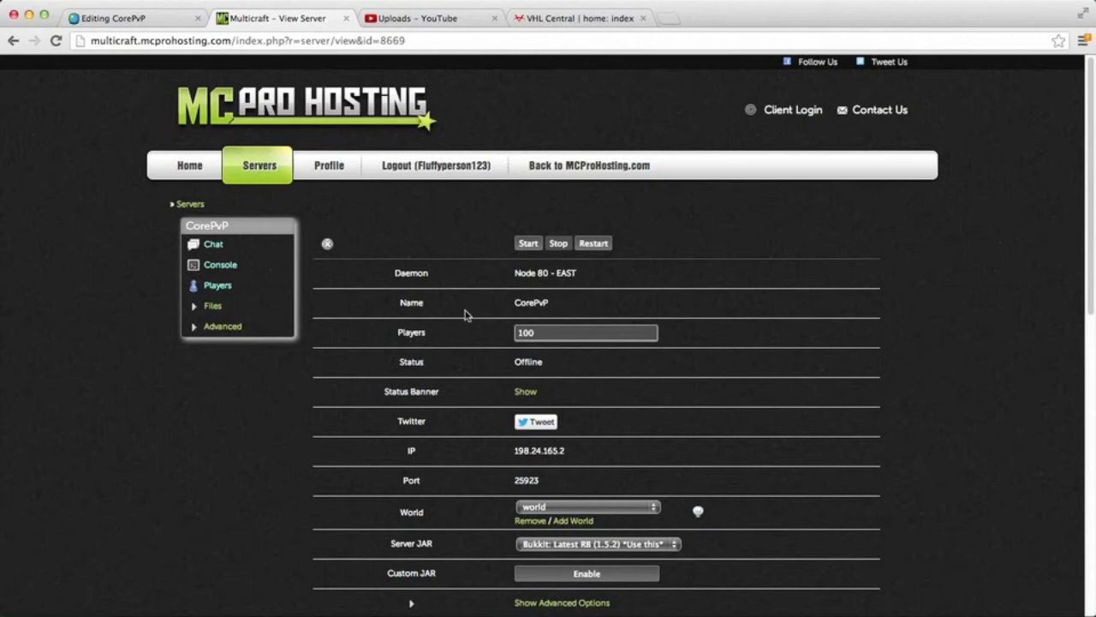
Step: Start the CorePvP server, switch to Minecraft and join the CorePvP server from the multiplayer list
click(529, 244)
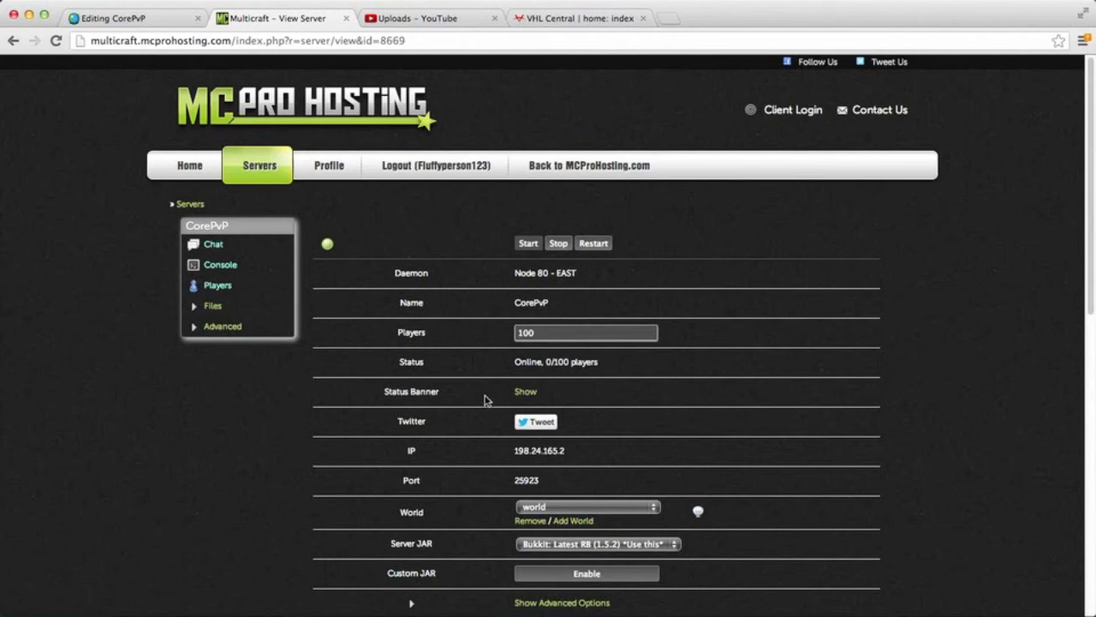
mouse_move(1002, 610)
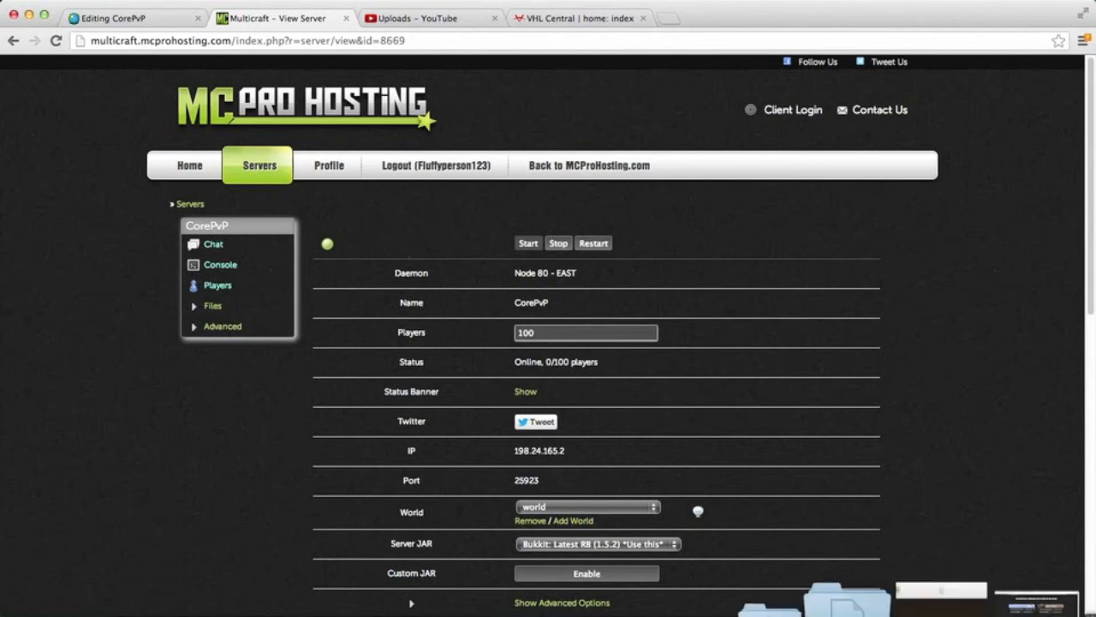
click(1002, 610)
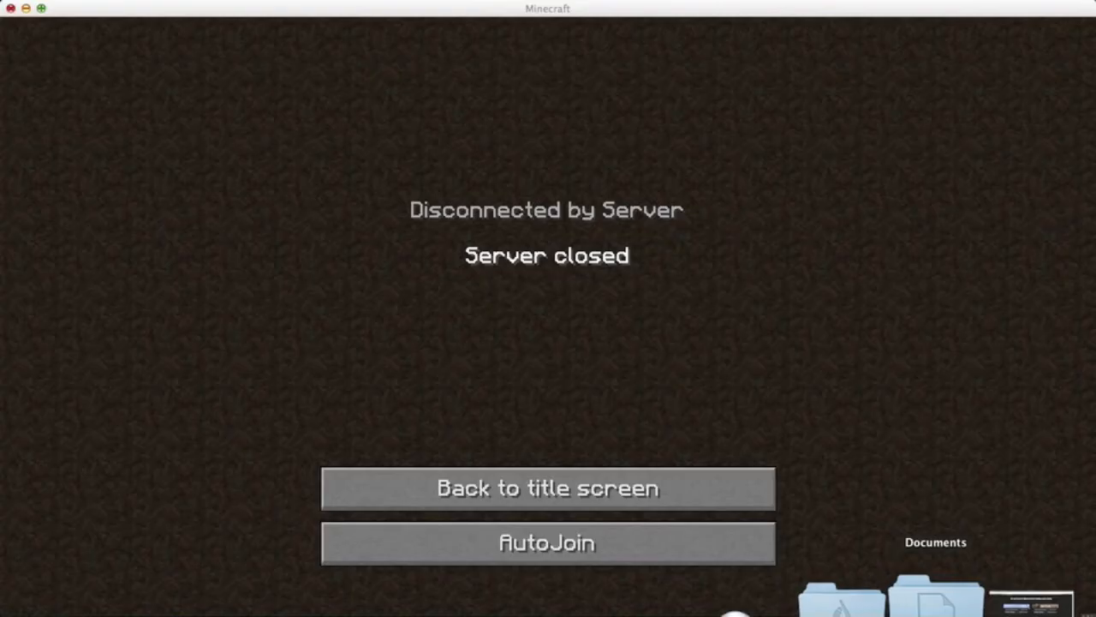
click(615, 499)
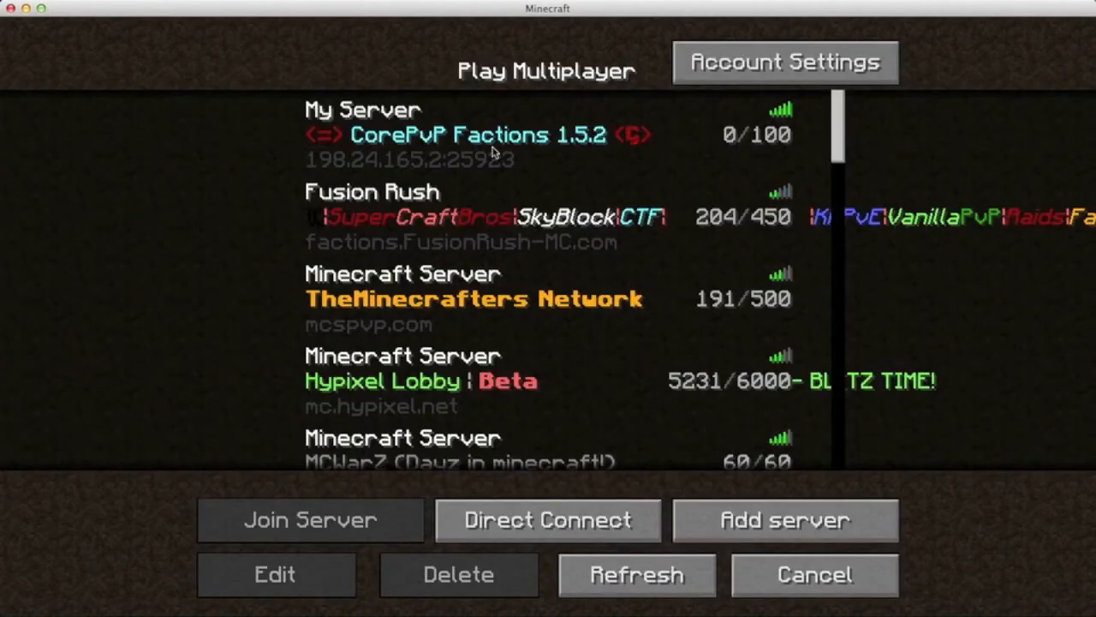
double_click(493, 153)
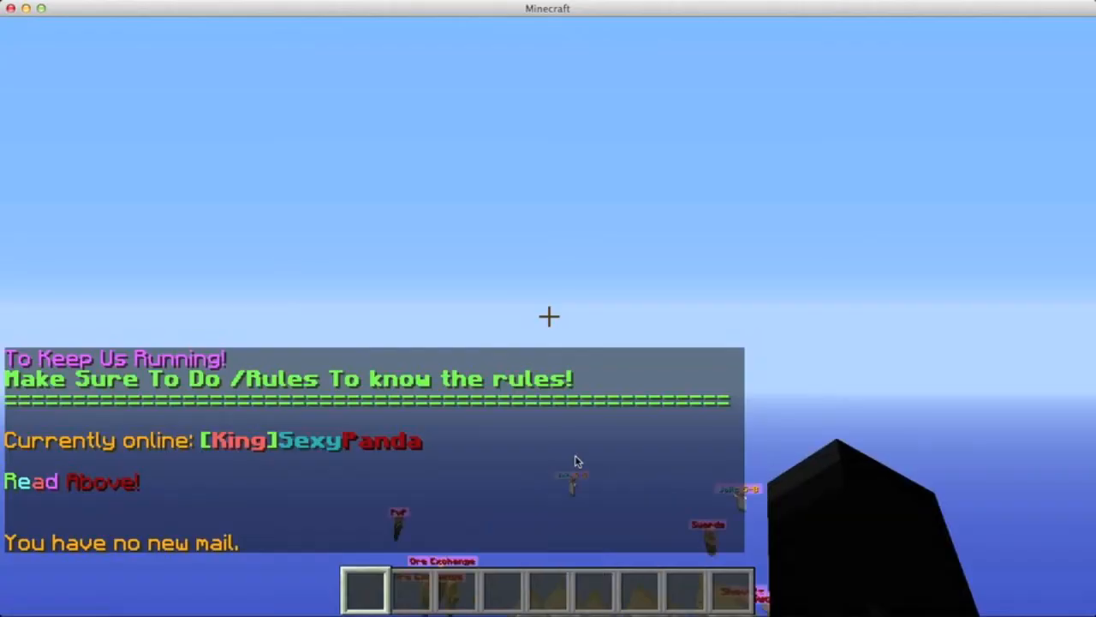
Step: Turn on fullscreen in Minecraft's other video settings and return to the game
key(Escape)
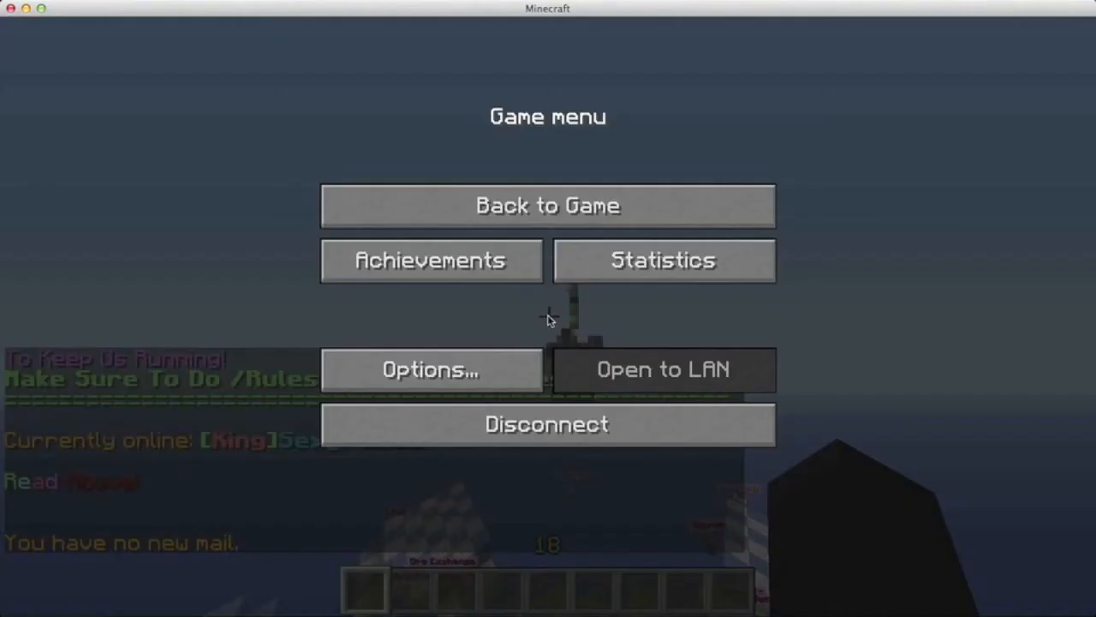
click(502, 368)
click(367, 343)
click(668, 494)
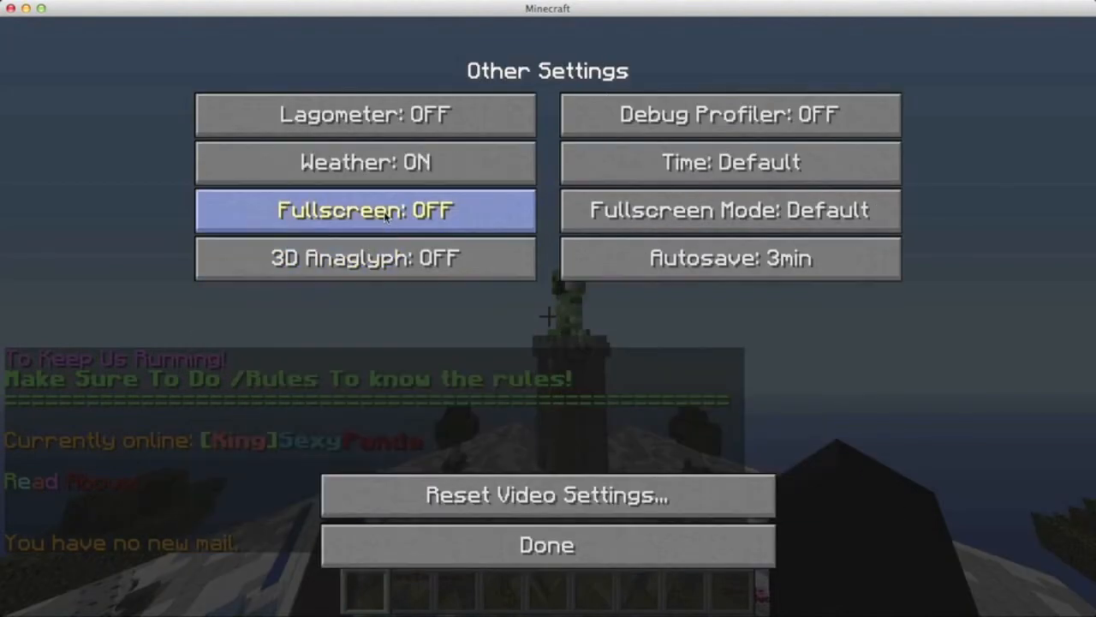
click(490, 220)
key(Escape)
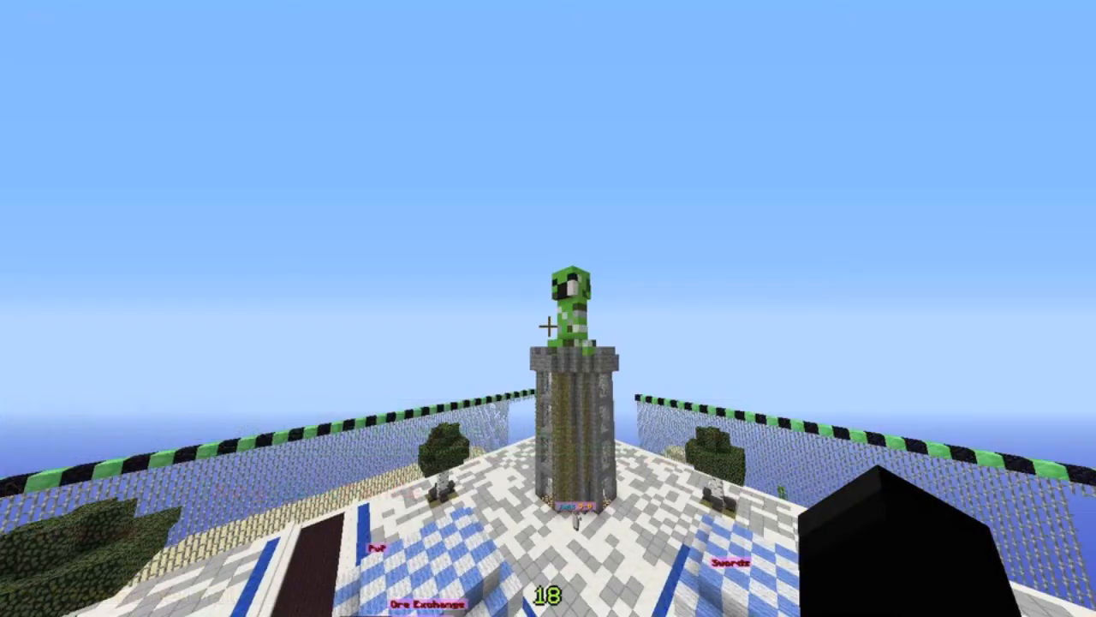
Step: Fly over the CorePvP spawn and the surrounding desert to check the restored world
key(w)
key(w)
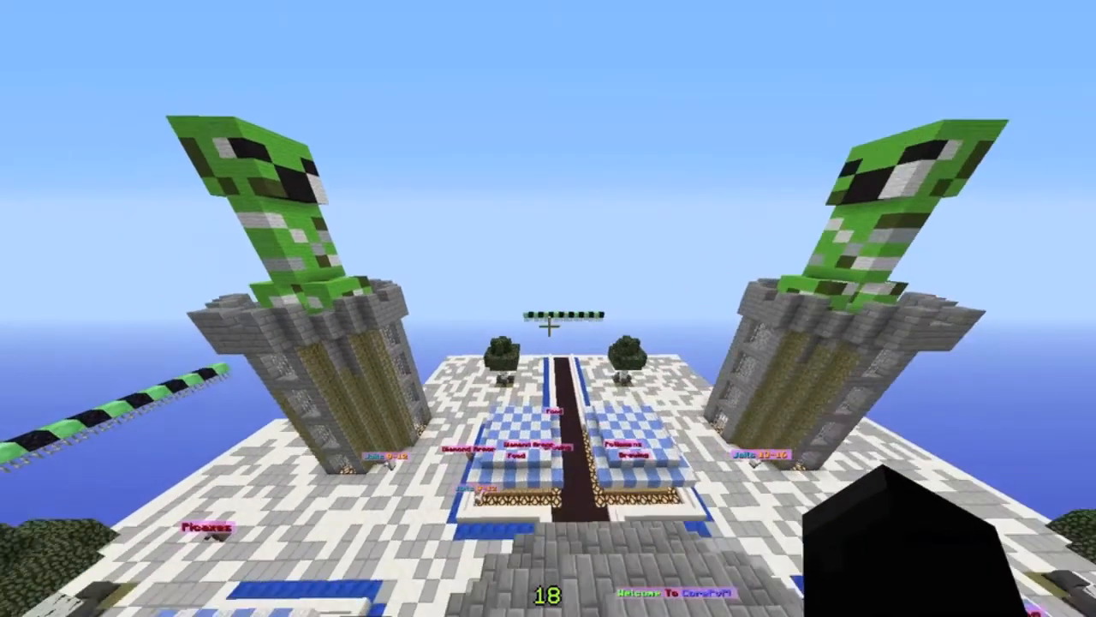
key(w)
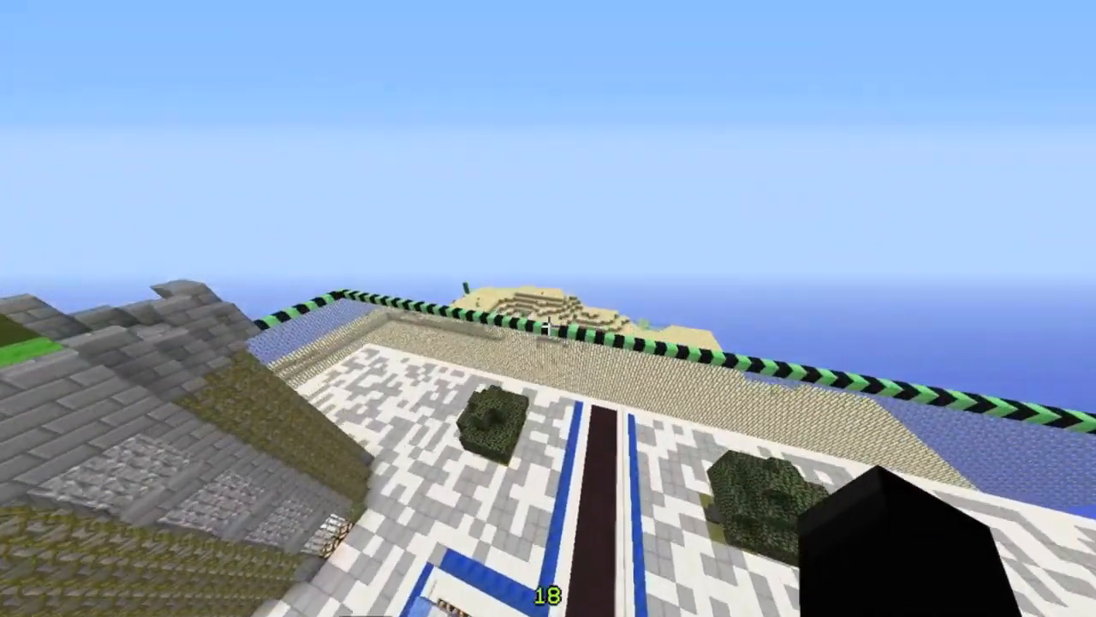
key(w)
key(space)
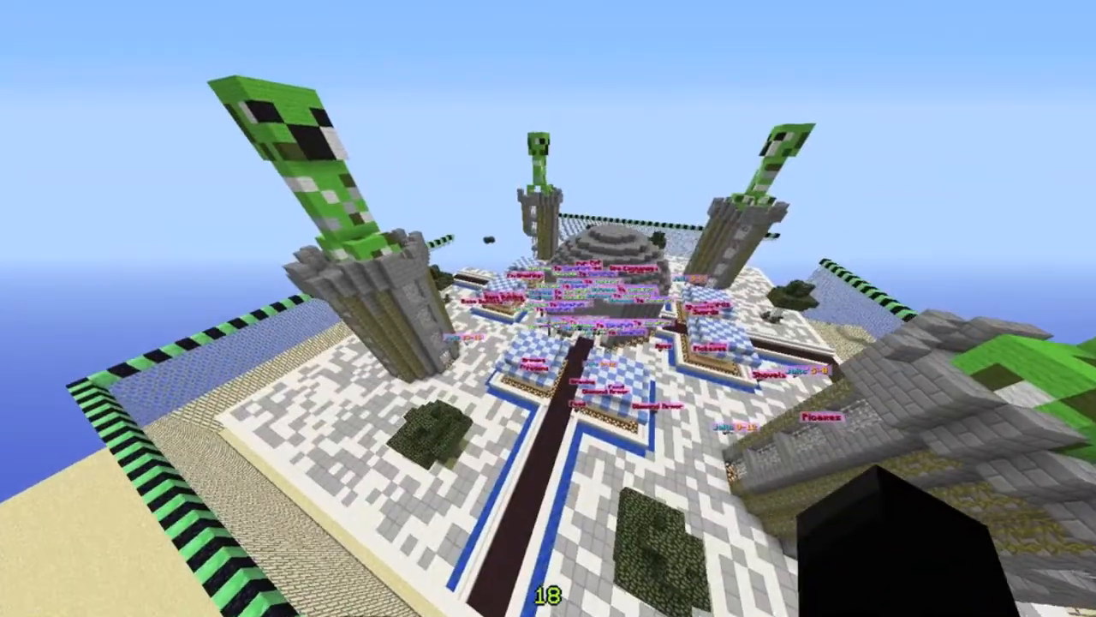
key(w)
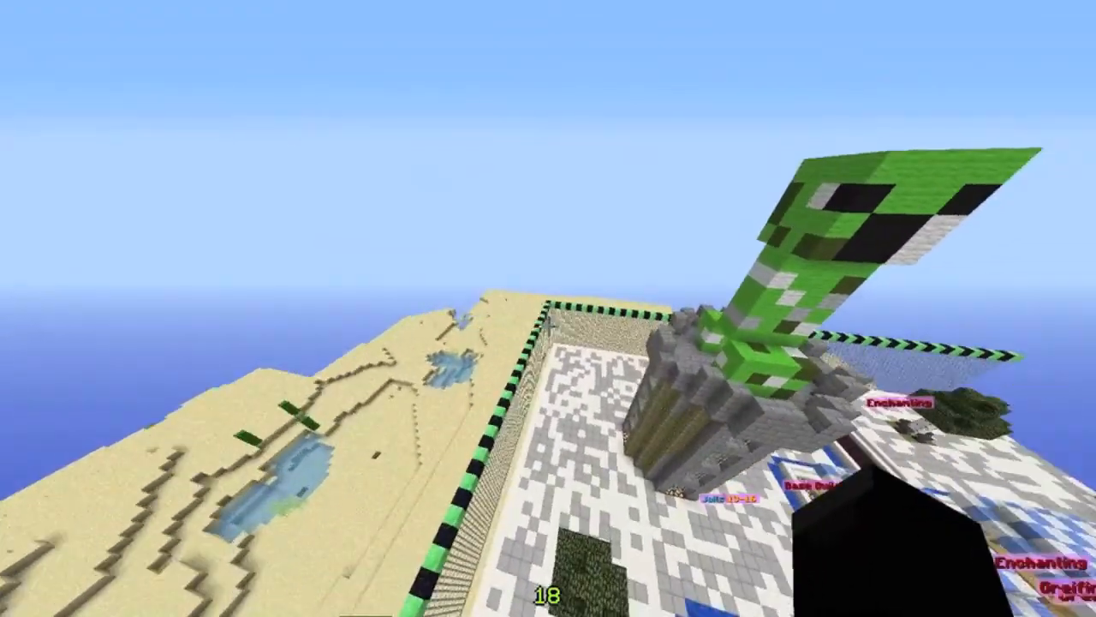
key(w)
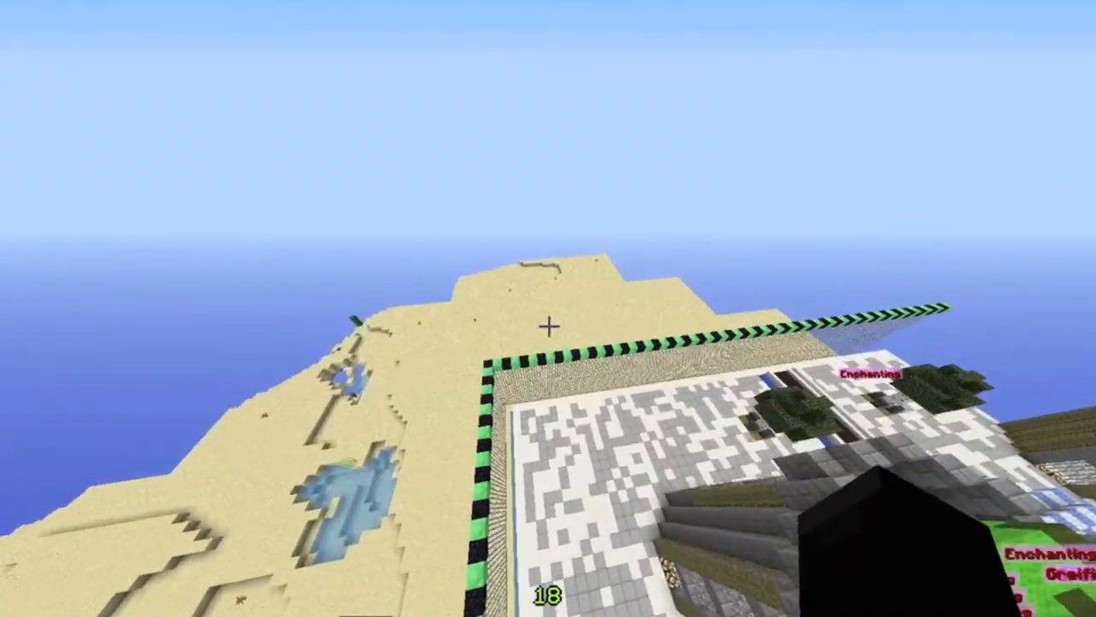
key(w)
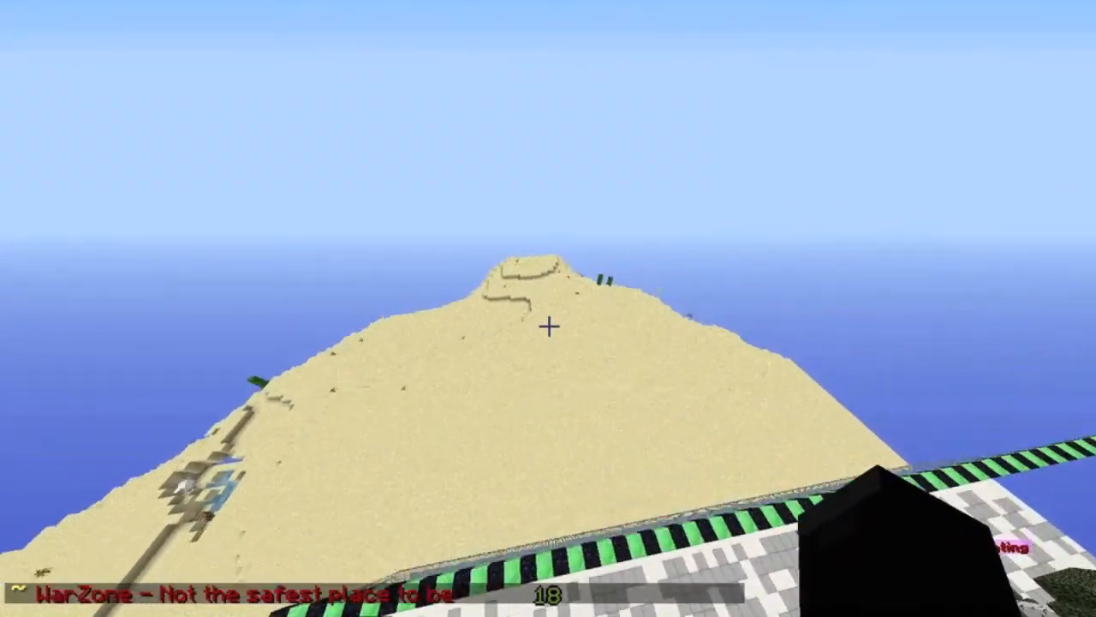
key(w)
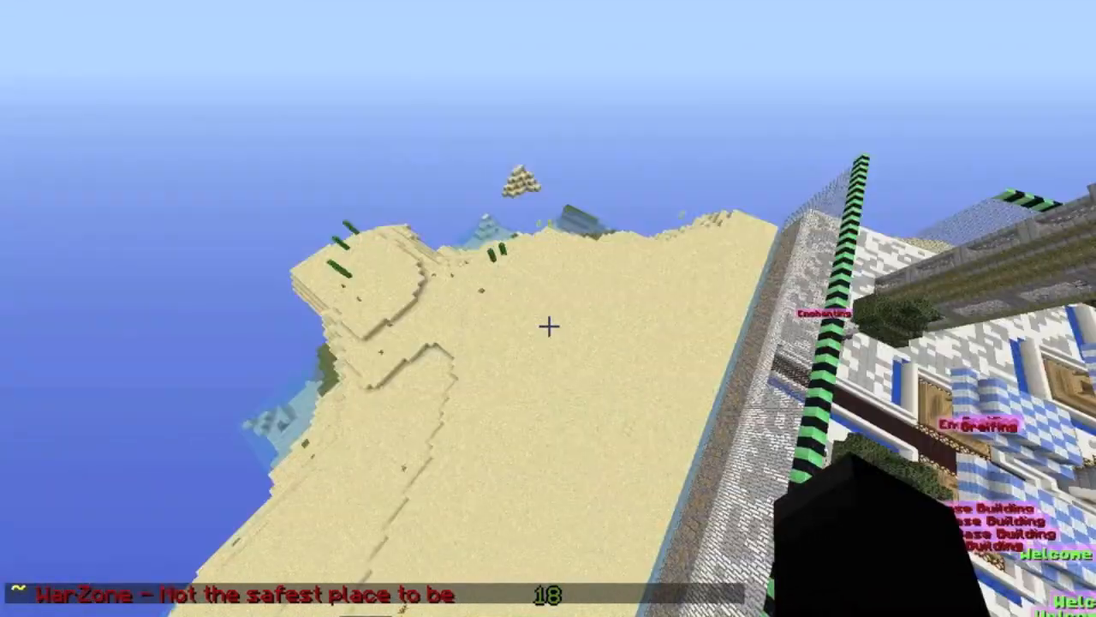
key(w)
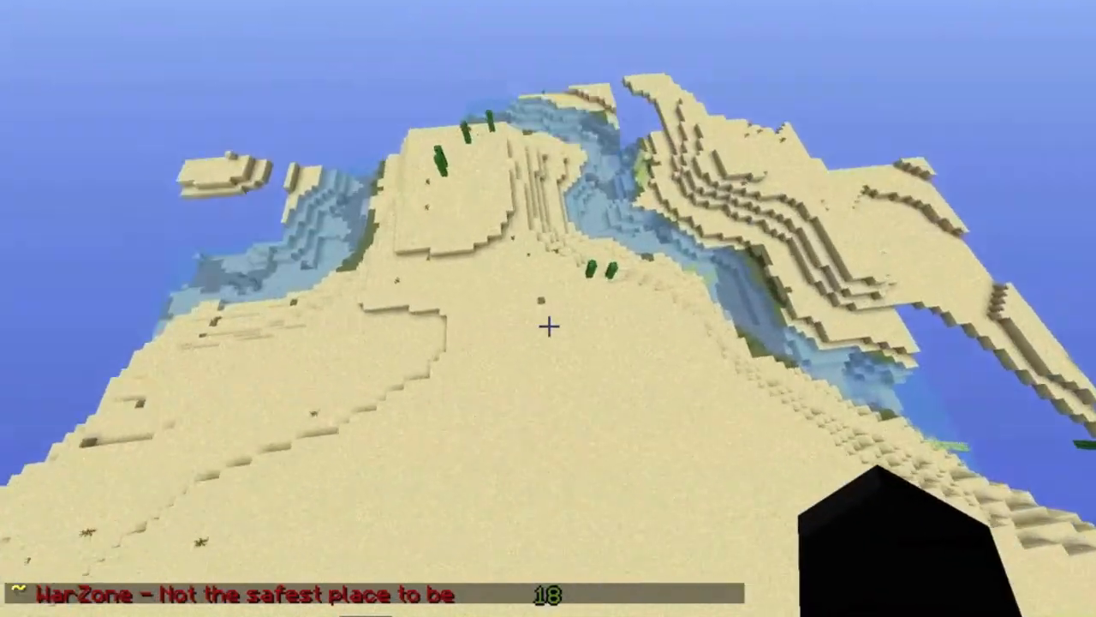
key(s)
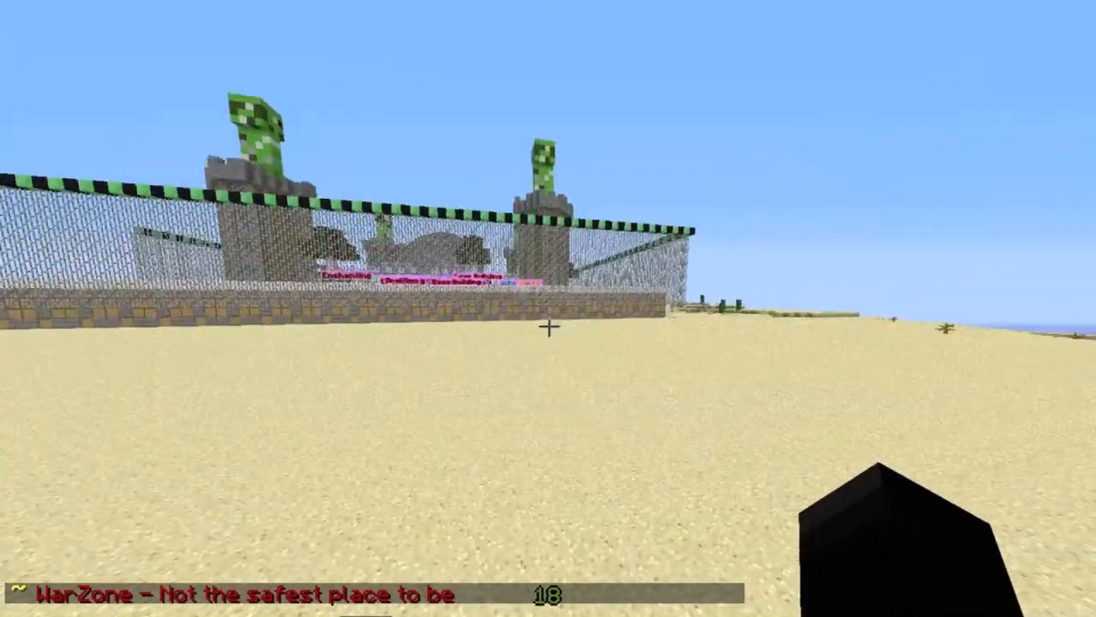
key(w)
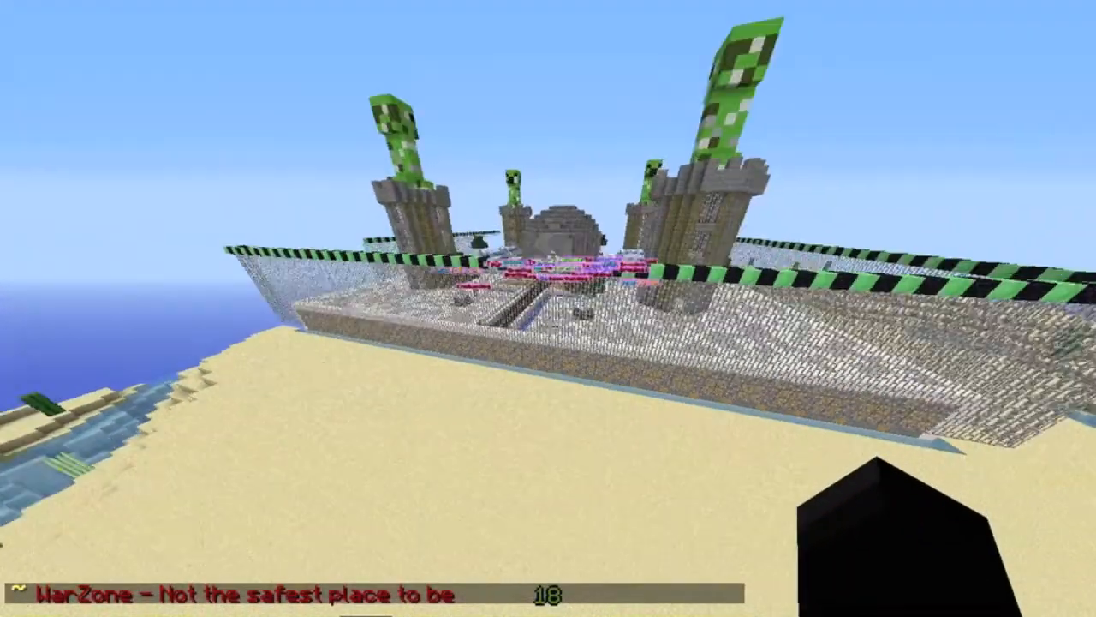
Step: Fly back into the fenced spawn area and kill its mobs with a chat command
key(w)
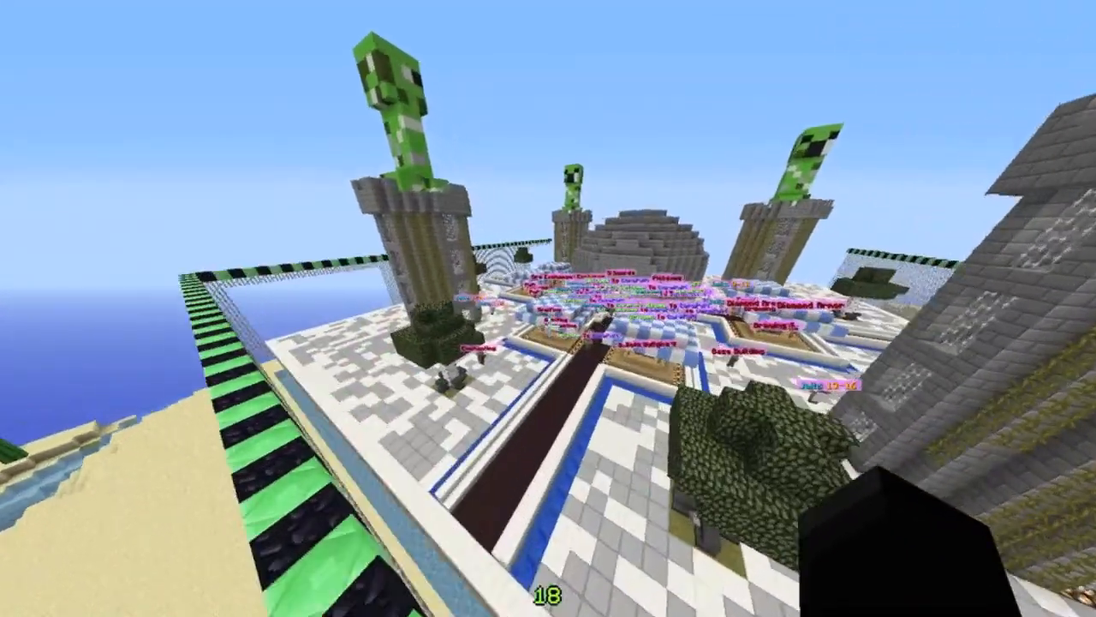
key(w)
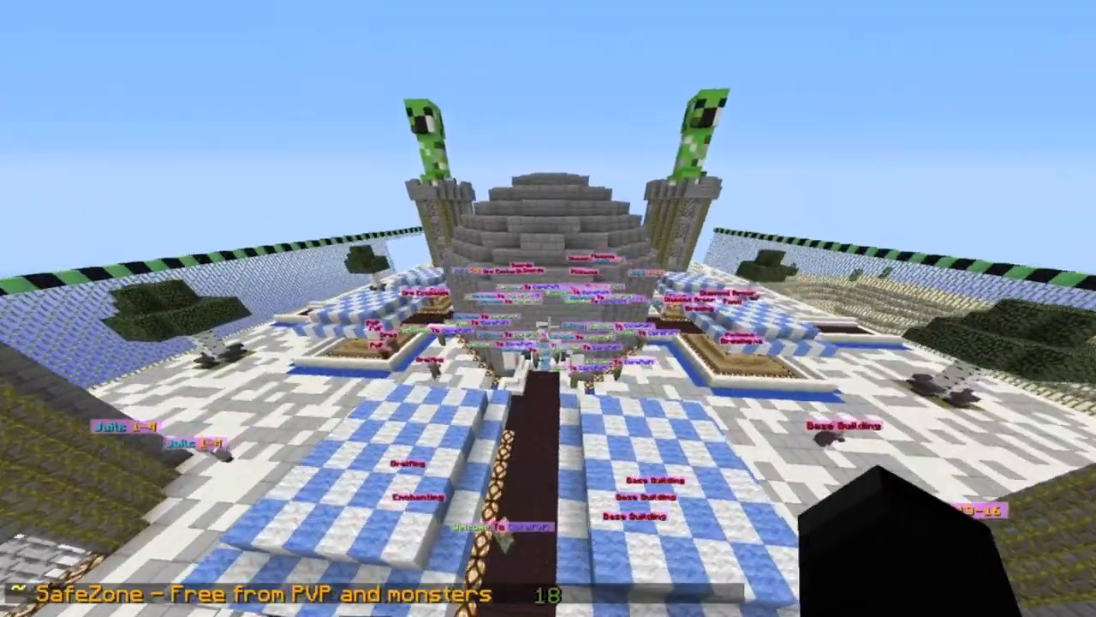
key(w)
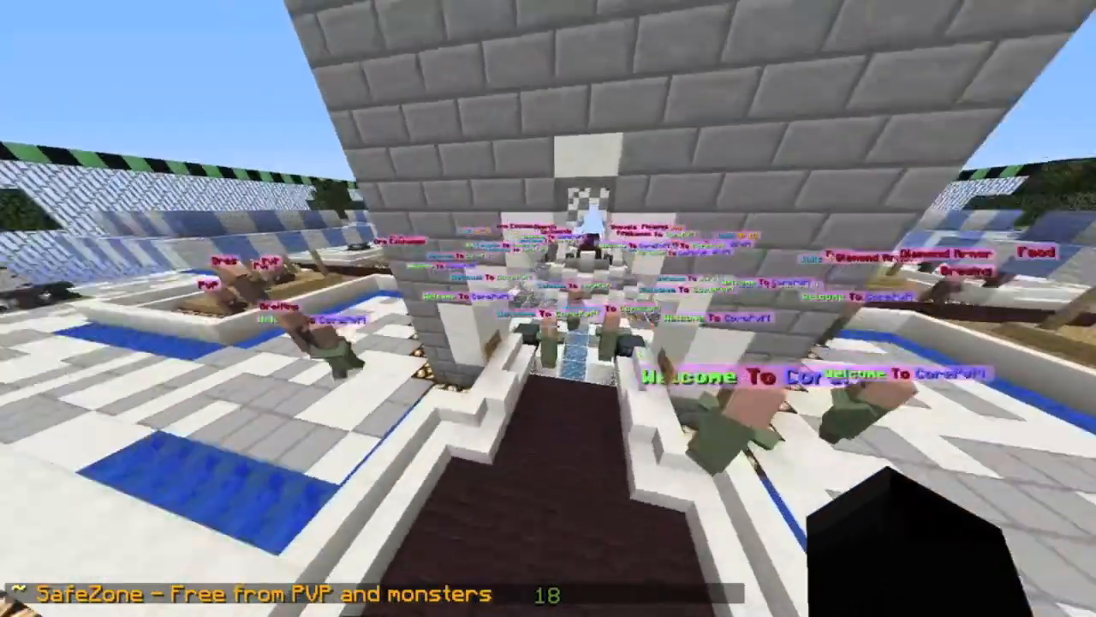
key(s)
key(s)
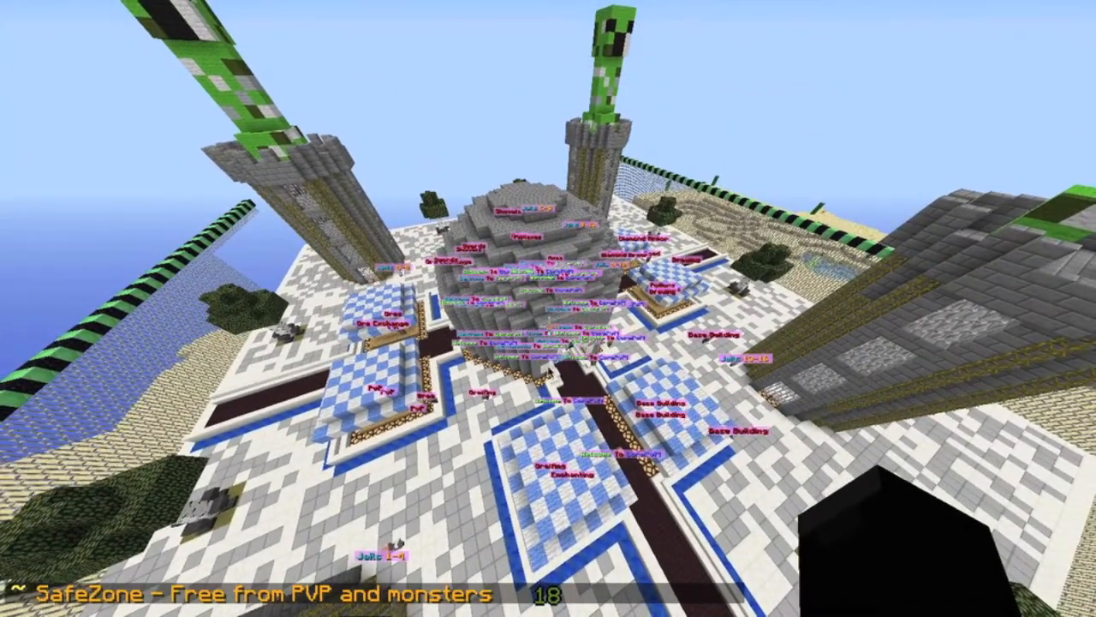
key(t)
key(Return)
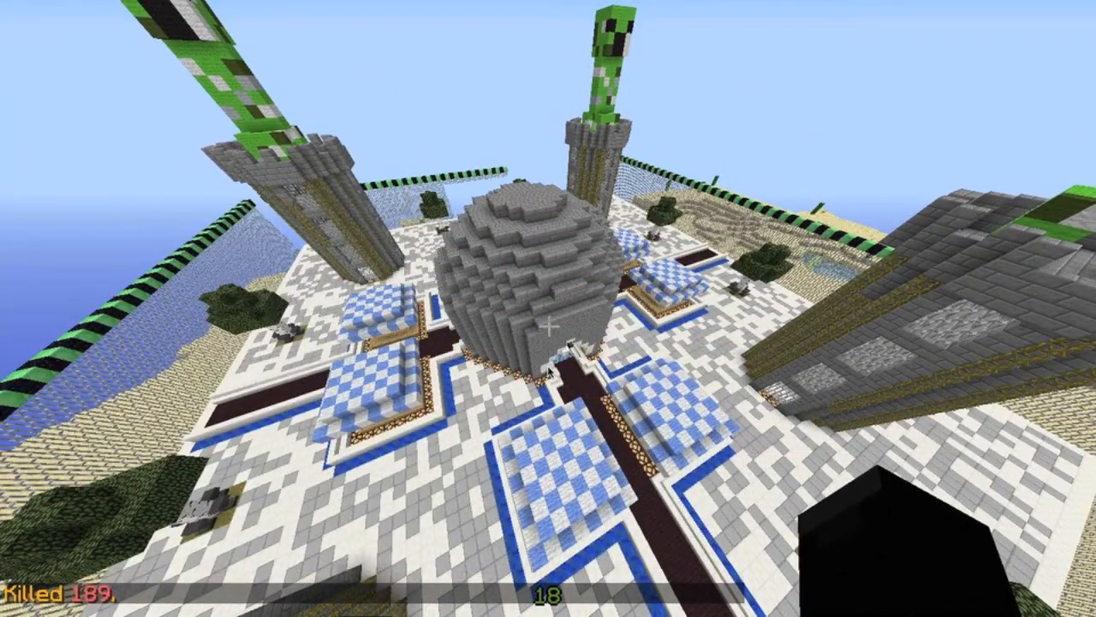
Step: Inspect the restored spawn's central dome, market stalls and creeper towers from the air
key(d)
key(d)
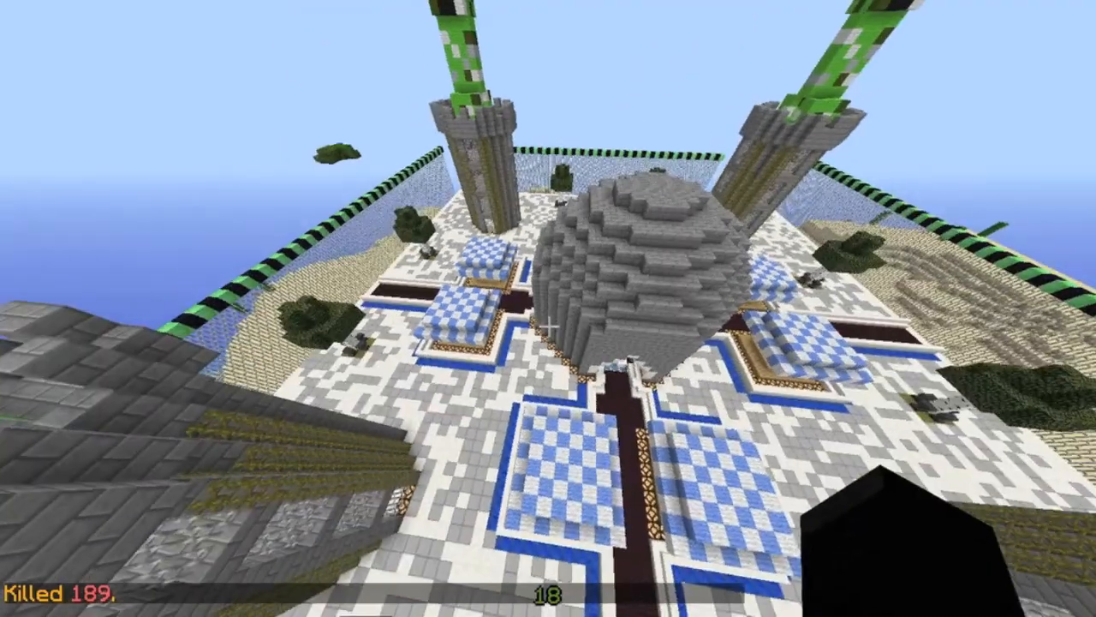
key(a)
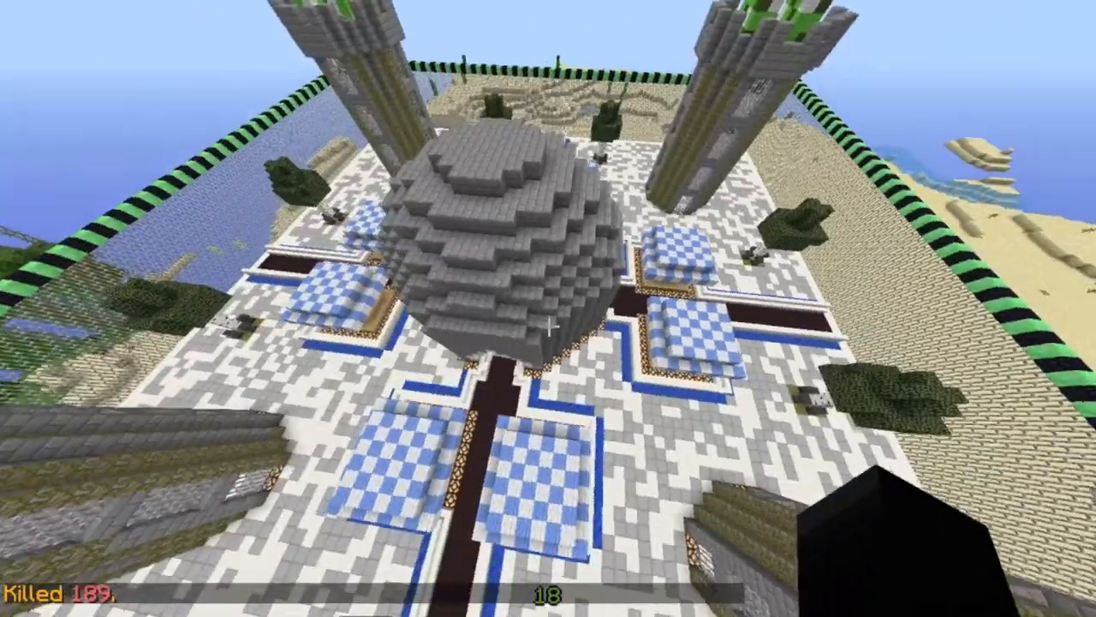
key(d)
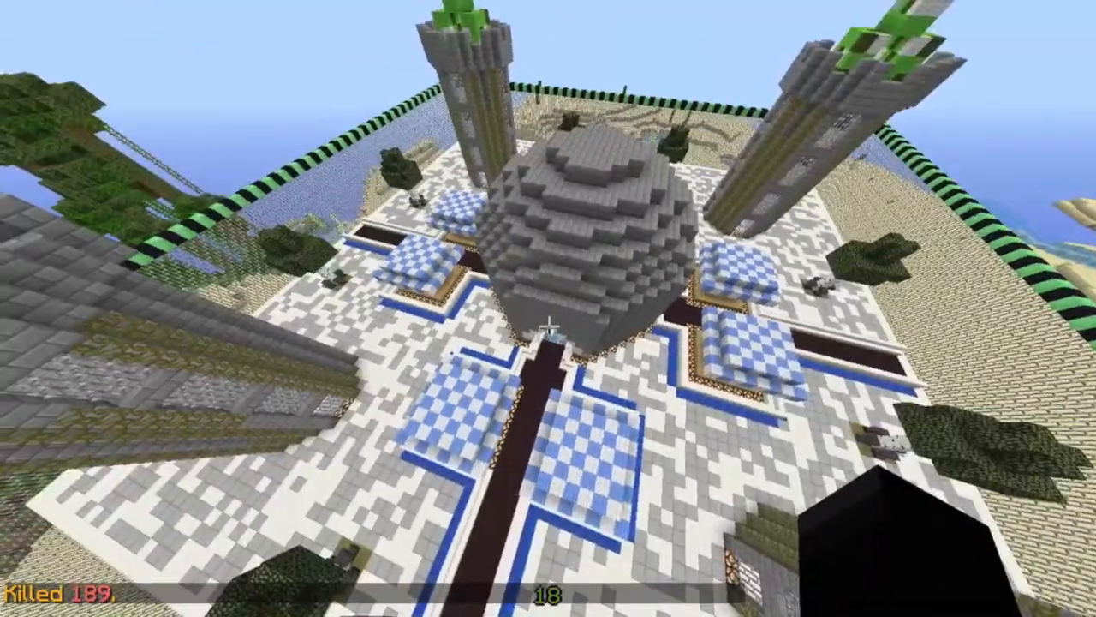
key(d)
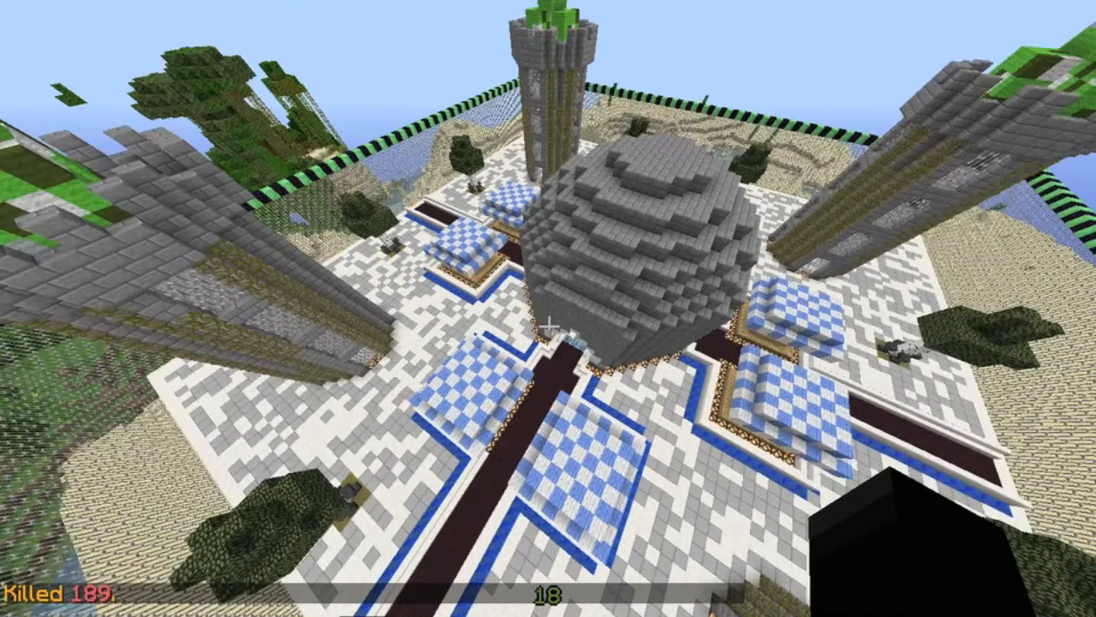
key(a)
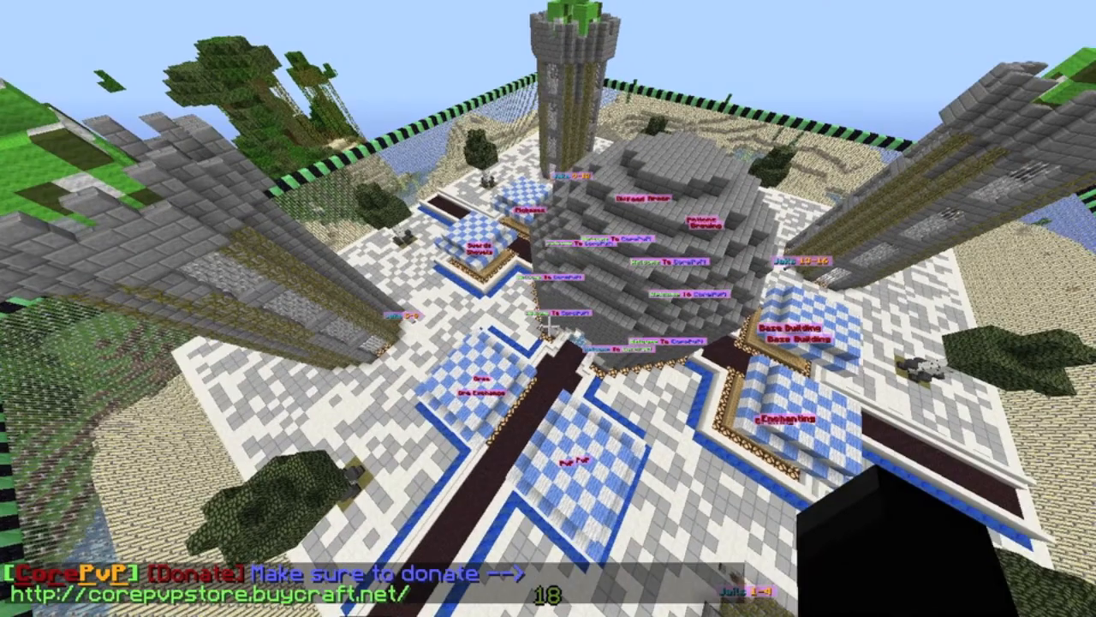
key(d)
key(d)
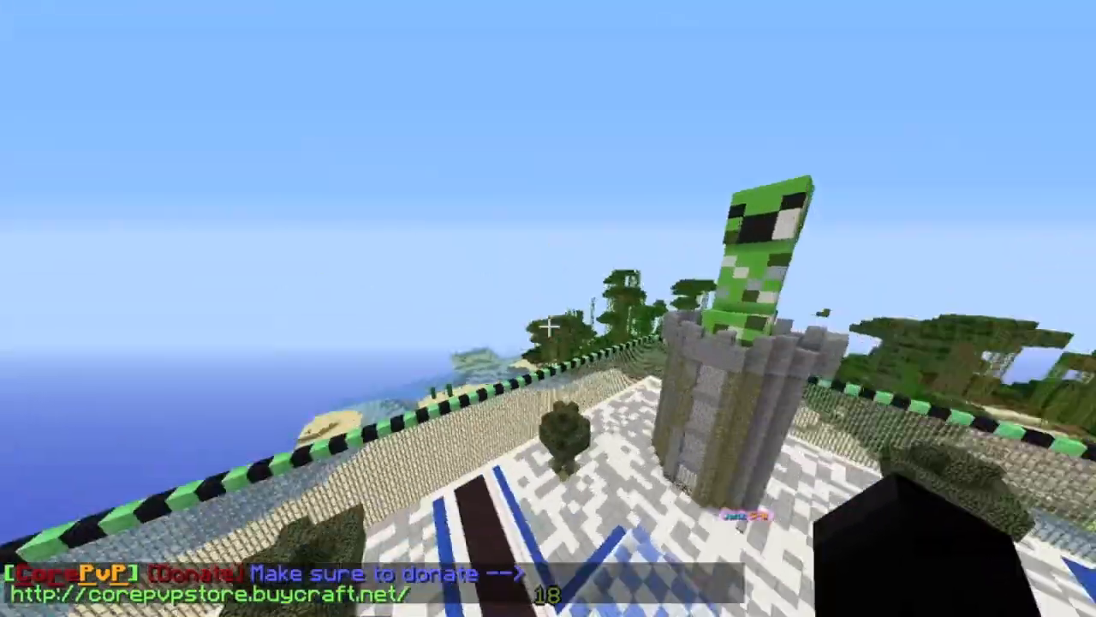
key(w)
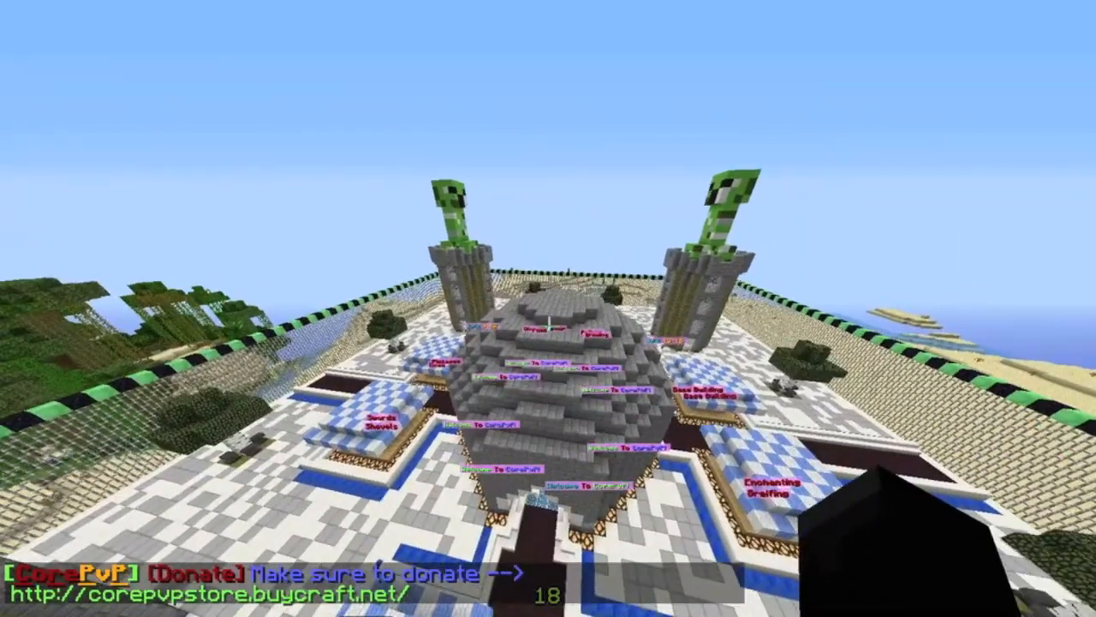
key(w)
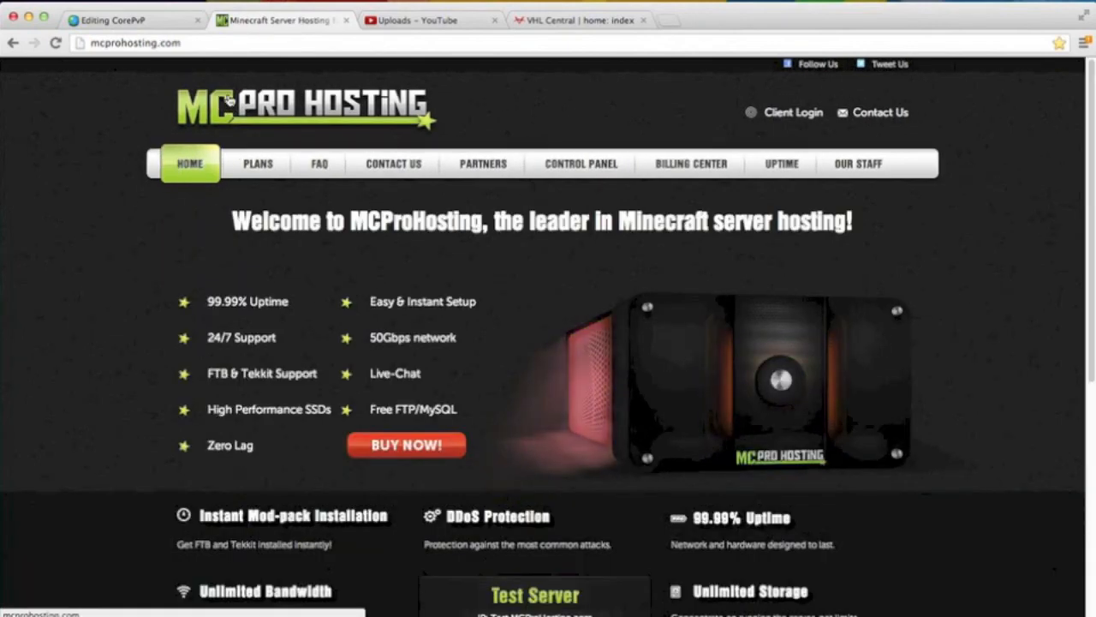
Step: Review the hosting features and mission statement on the MCProHosting home page
scroll(137, 434, down, 5)
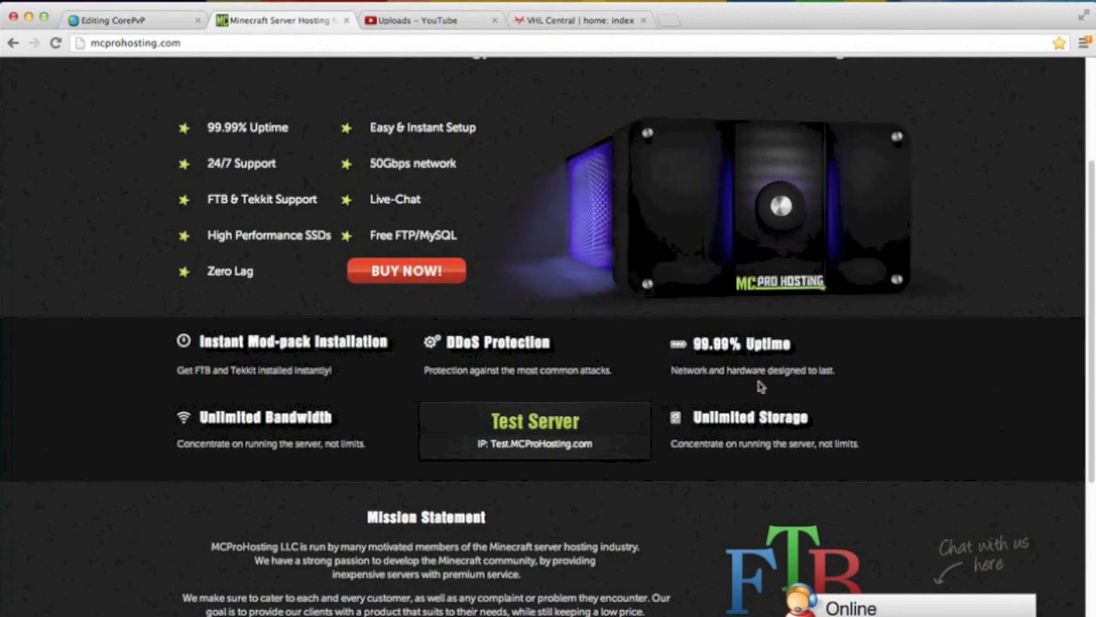
scroll(701, 441, down, 3)
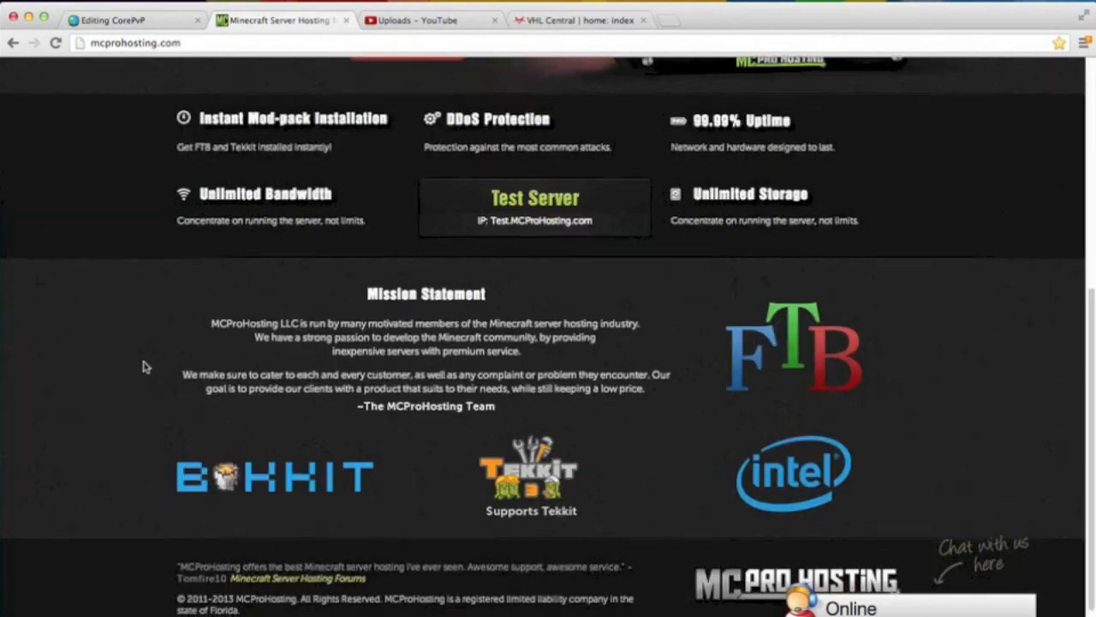
scroll(150, 364, up, 5)
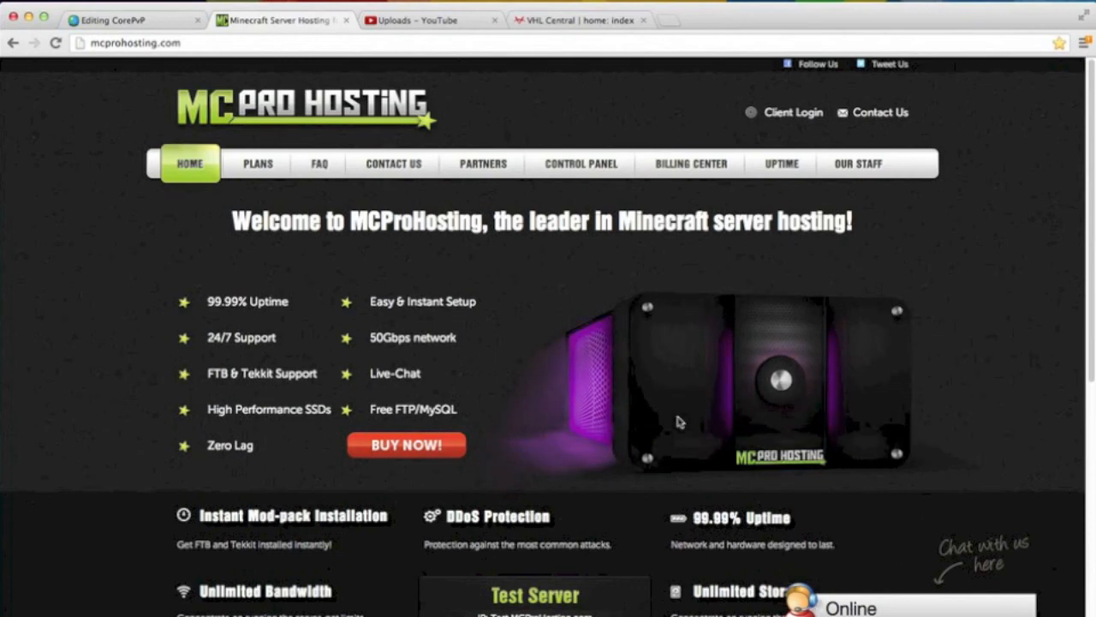
Step: Open the Our Staff page, look through the staff profiles and return to the MCProHosting home page
click(853, 164)
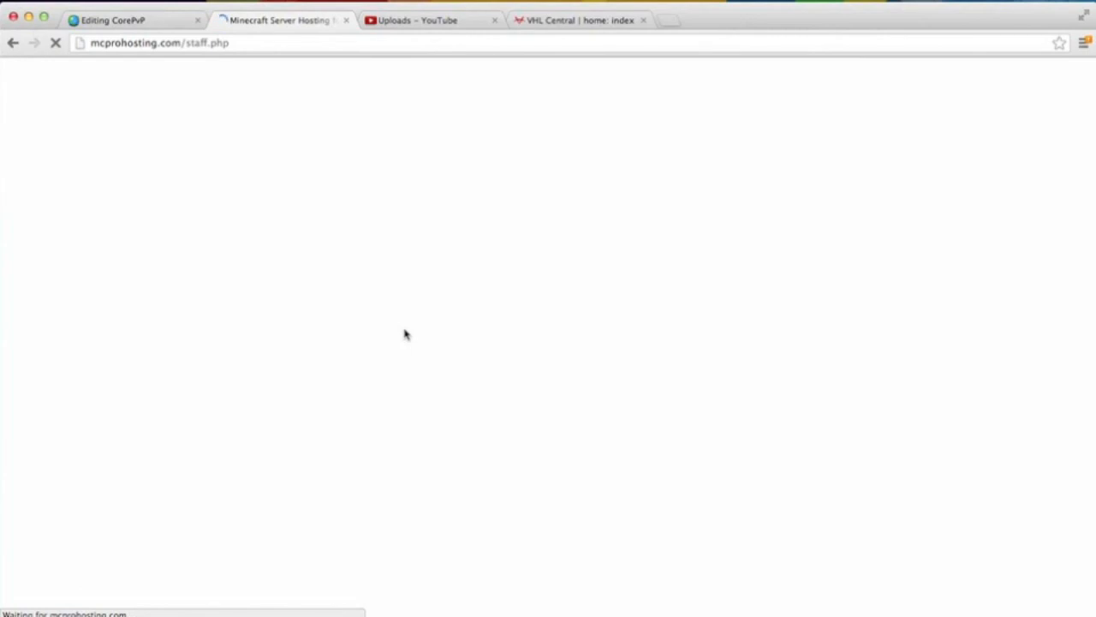
scroll(406, 334, down, 10)
scroll(407, 331, down, 20)
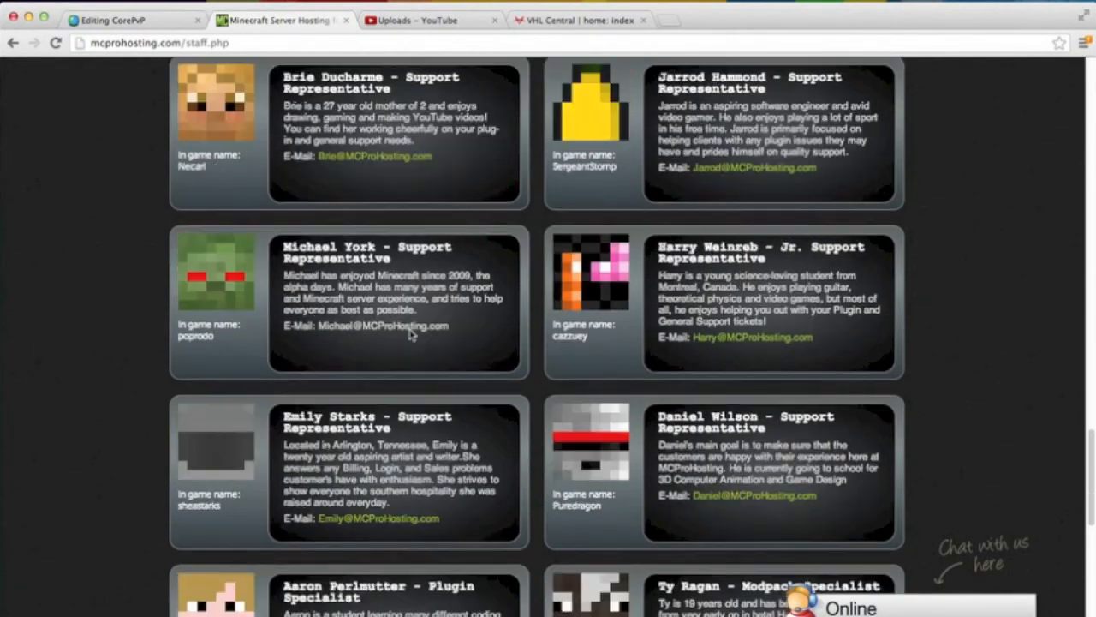
scroll(411, 332, down, 12)
scroll(418, 325, up, 20)
scroll(420, 322, up, 20)
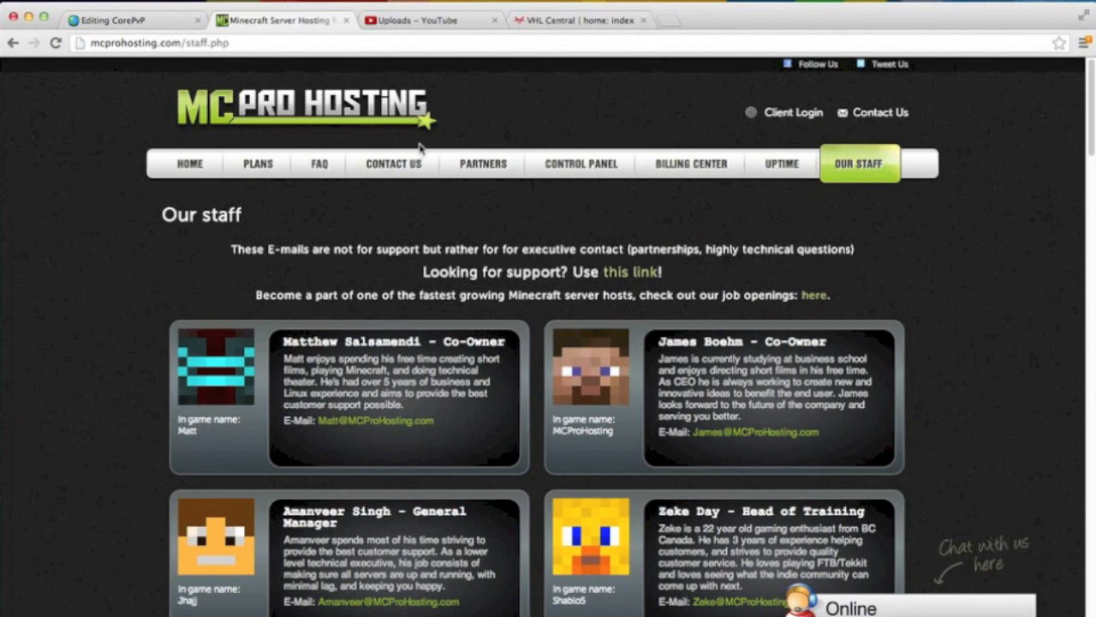
click(308, 113)
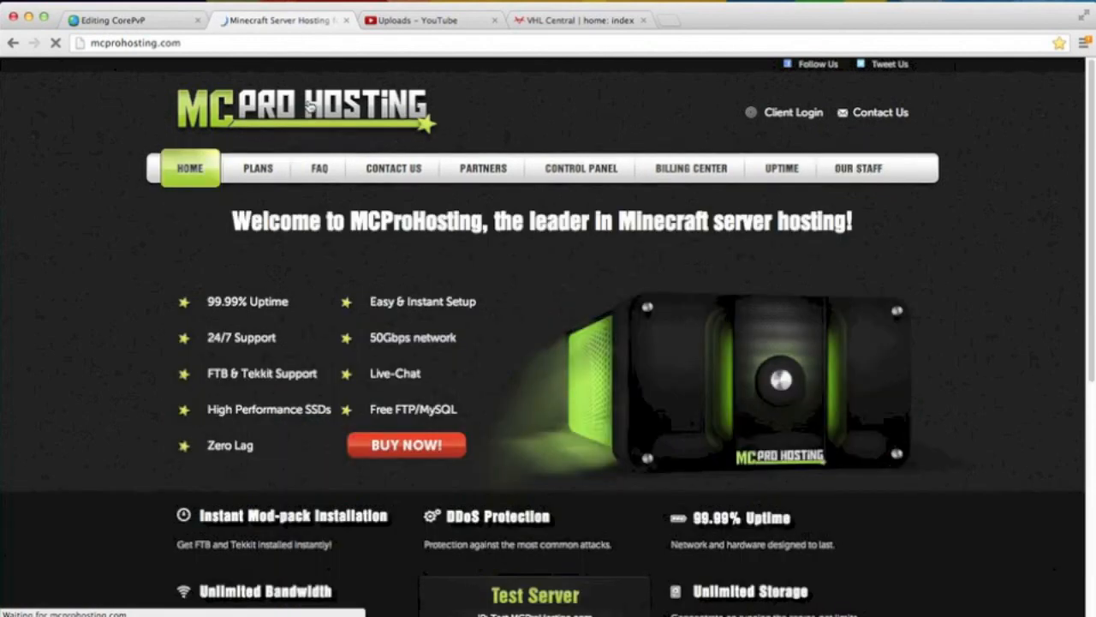